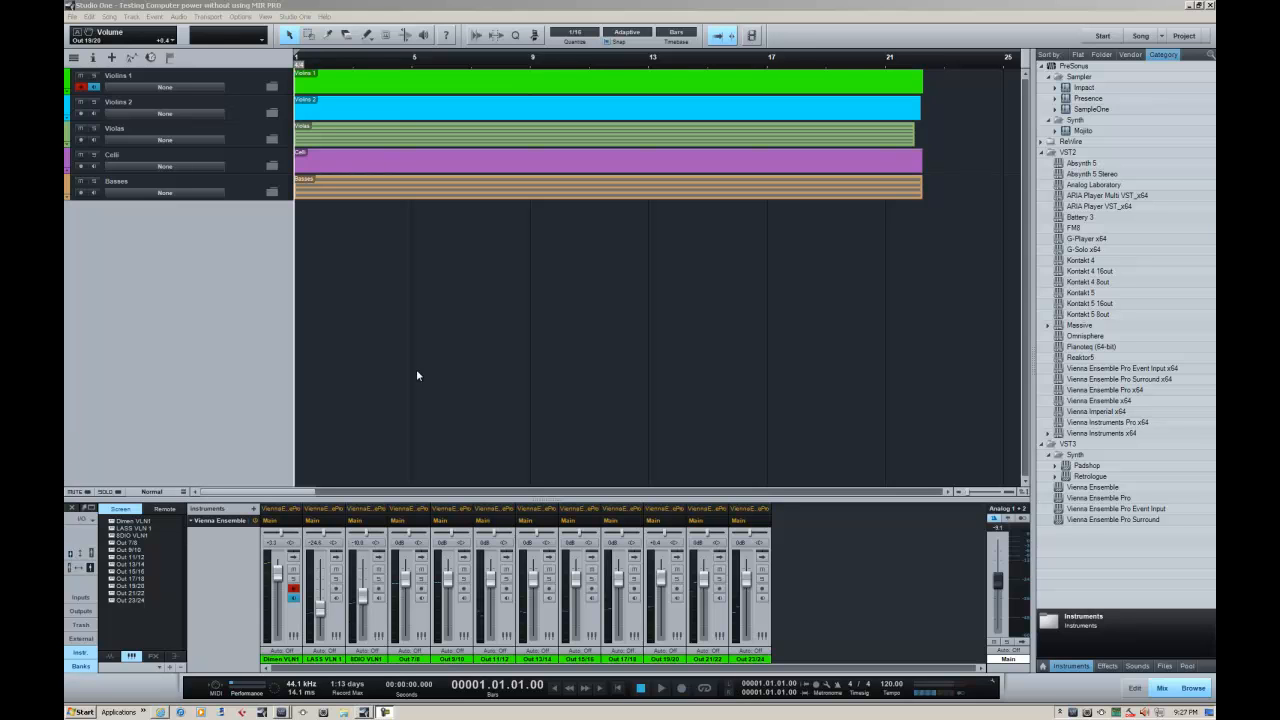
Route the Violins 1 folder track to a newly added bus channel
left_click(168, 88)
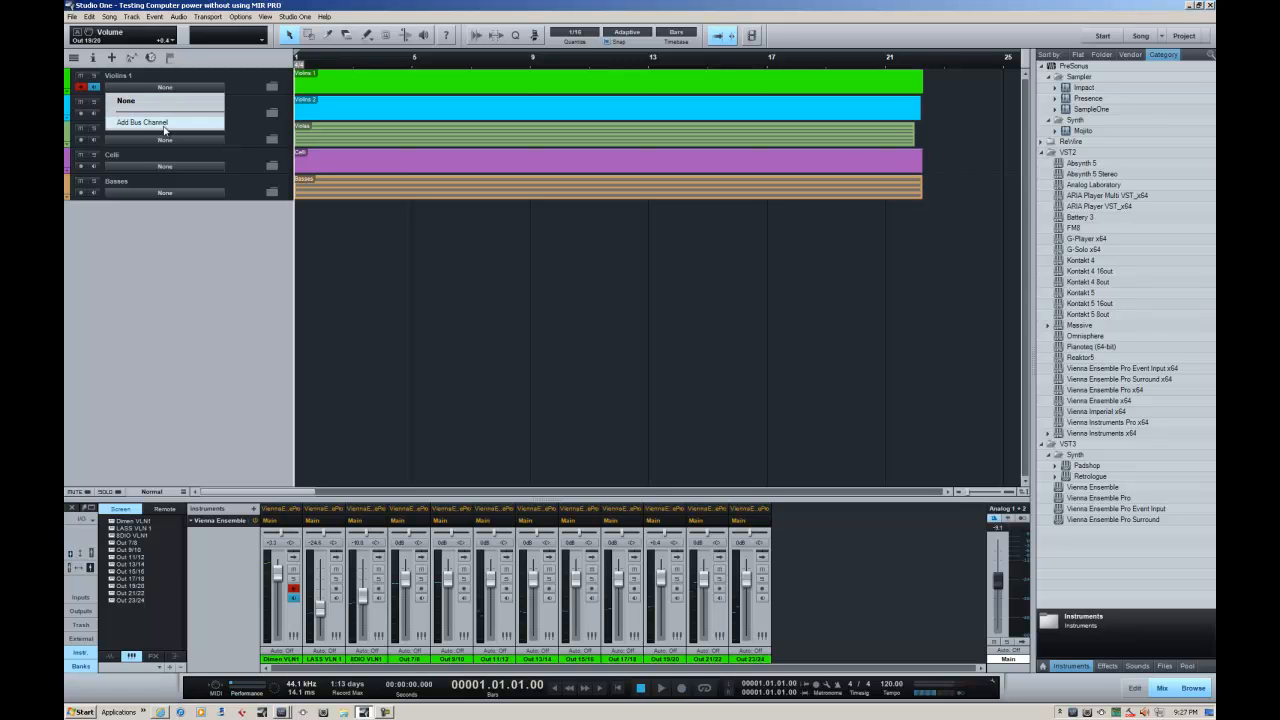
left_click(160, 123)
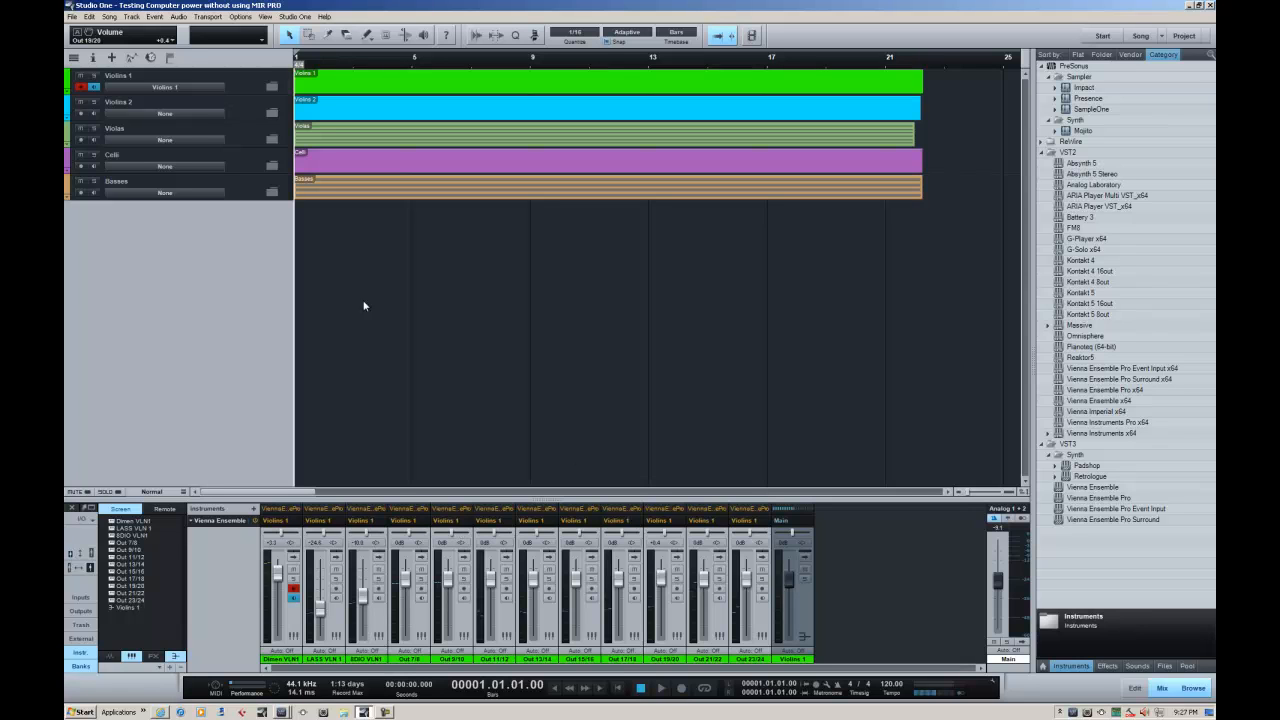
Reset the Violins 1 folder's bus assignment to None and remove the Violins 1 bus channel
left_click(165, 87)
left_click(162, 108)
right_click(803, 606)
left_click(840, 557)
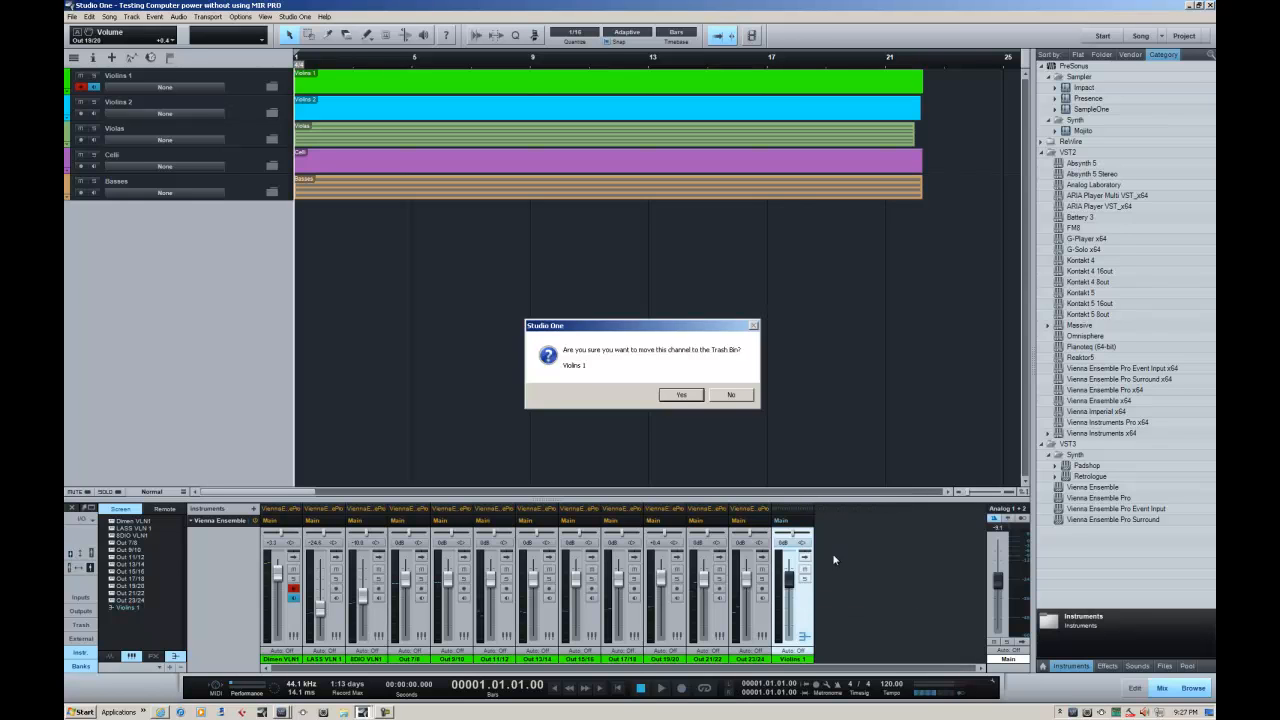
left_click(686, 396)
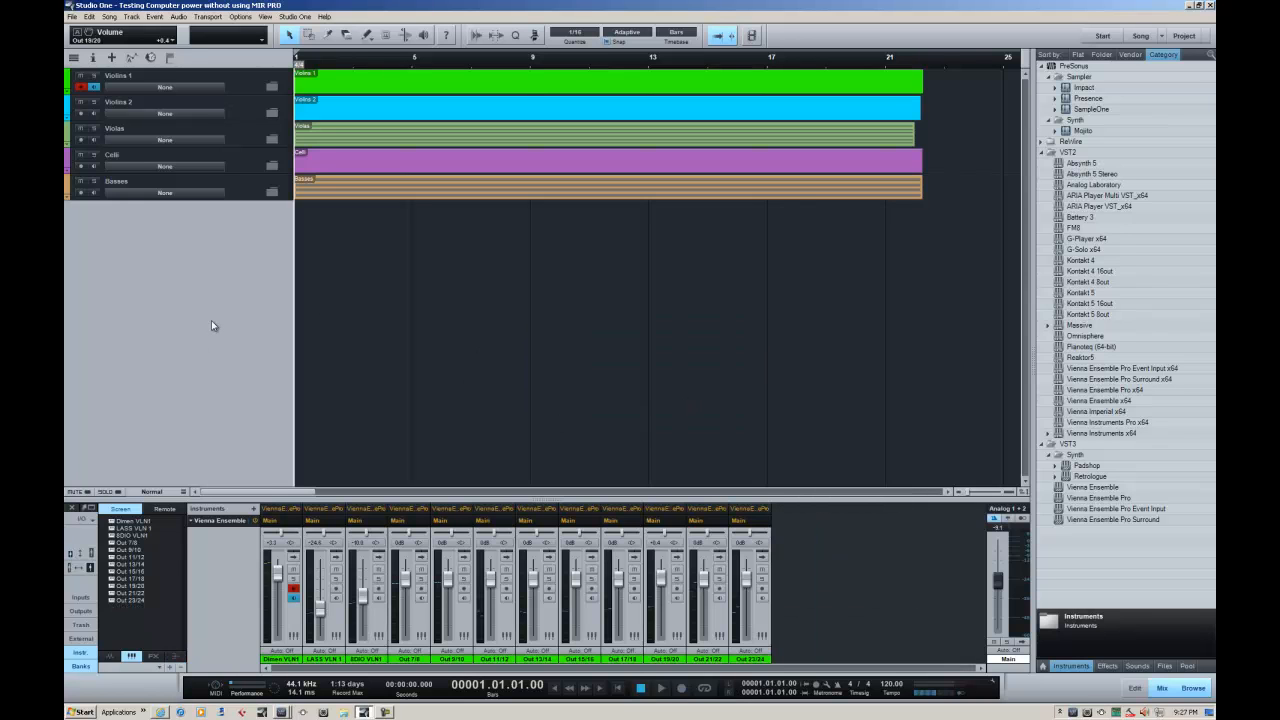
Expand and collapse each string section folder to view its tracks, and check the bus options of the Violins 1 folder
left_click(273, 87)
left_click(273, 87)
left_click(272, 115)
left_click(272, 115)
left_click(272, 139)
left_click(272, 139)
left_click(272, 166)
left_click(272, 166)
left_click(270, 192)
left_click(271, 192)
left_click(162, 88)
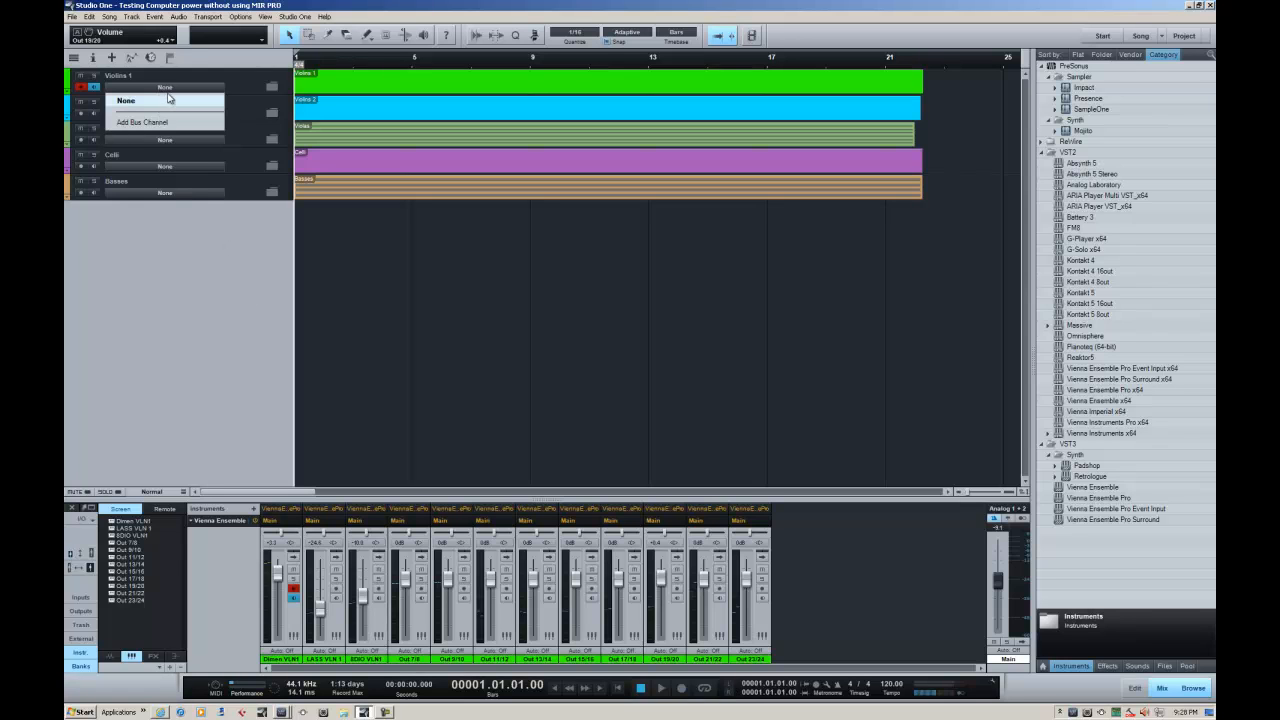
left_click(170, 100)
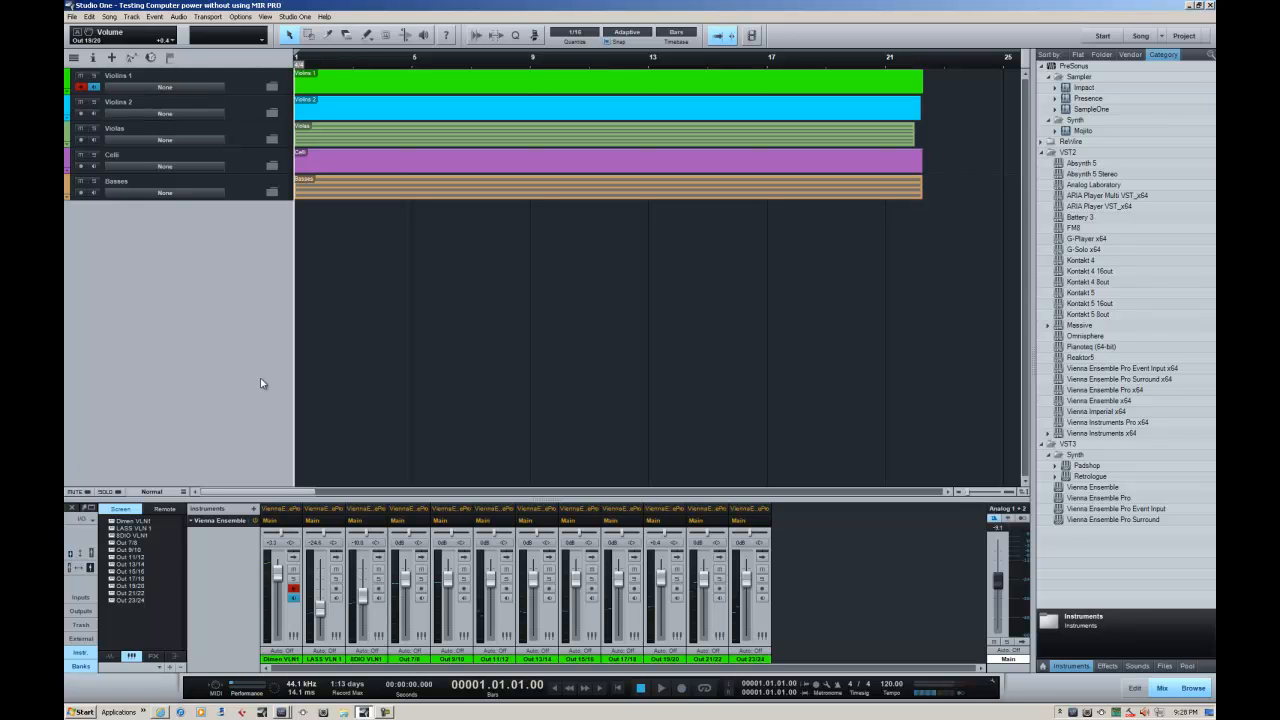
Add a bus for all tracks inside the Violins 1 folder, and collapse the folder again
left_click(275, 88)
left_click(226, 102)
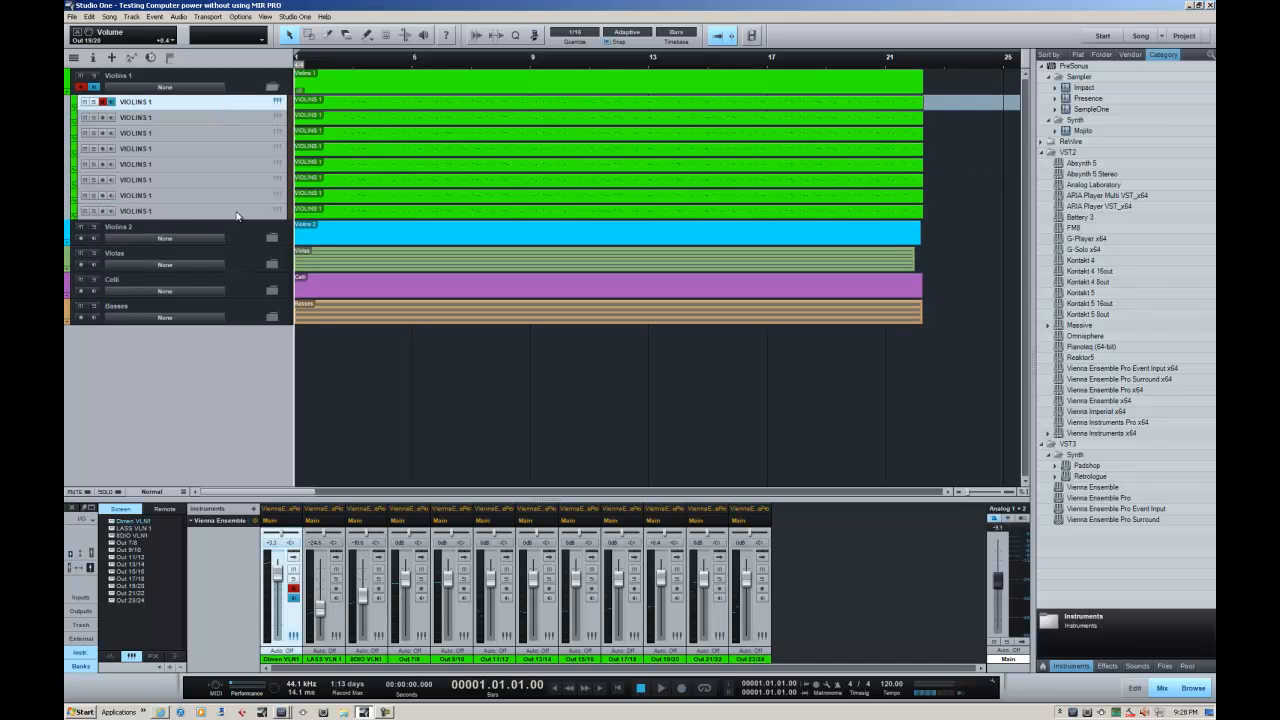
left_click(237, 215, "shift")
right_click(237, 216)
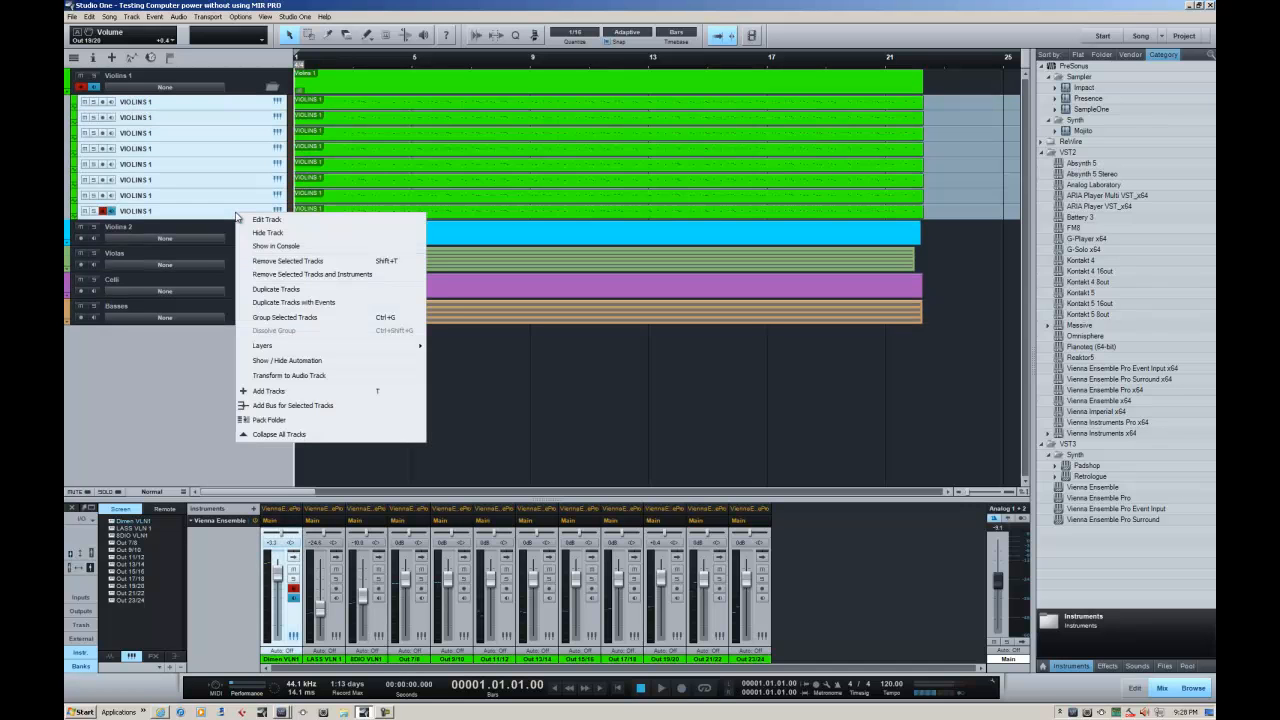
left_click(290, 406)
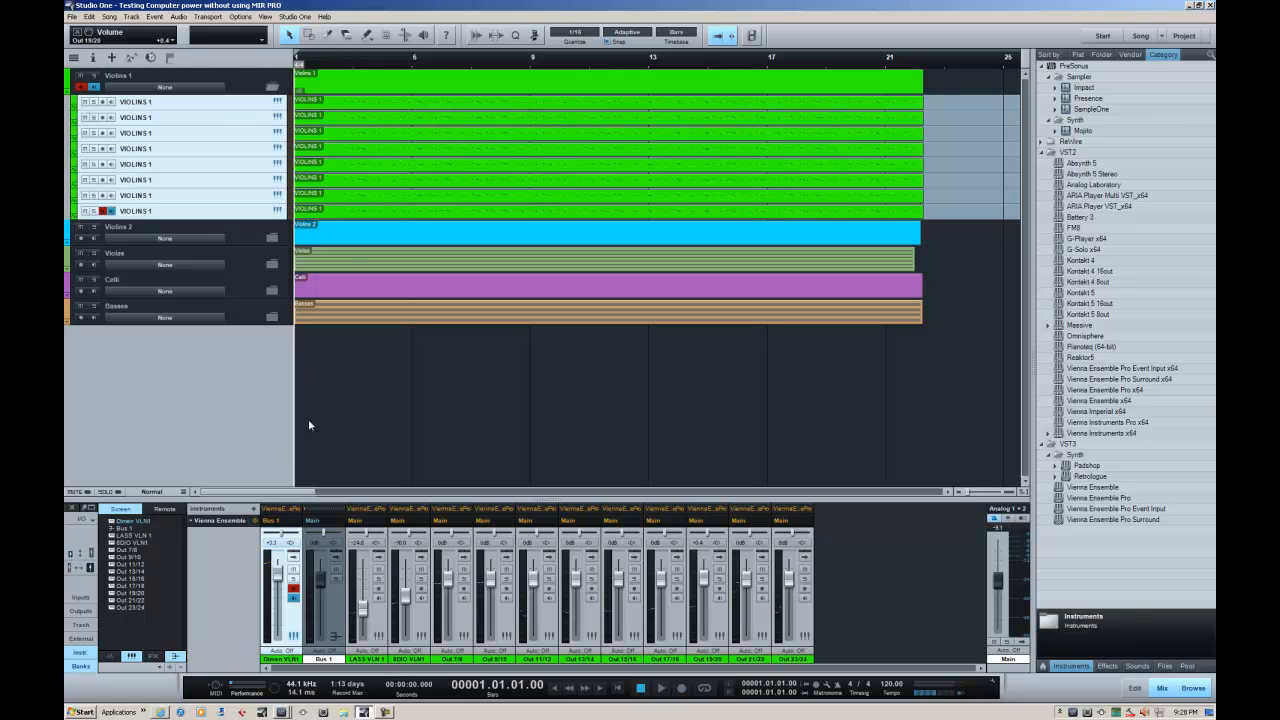
left_click(272, 87)
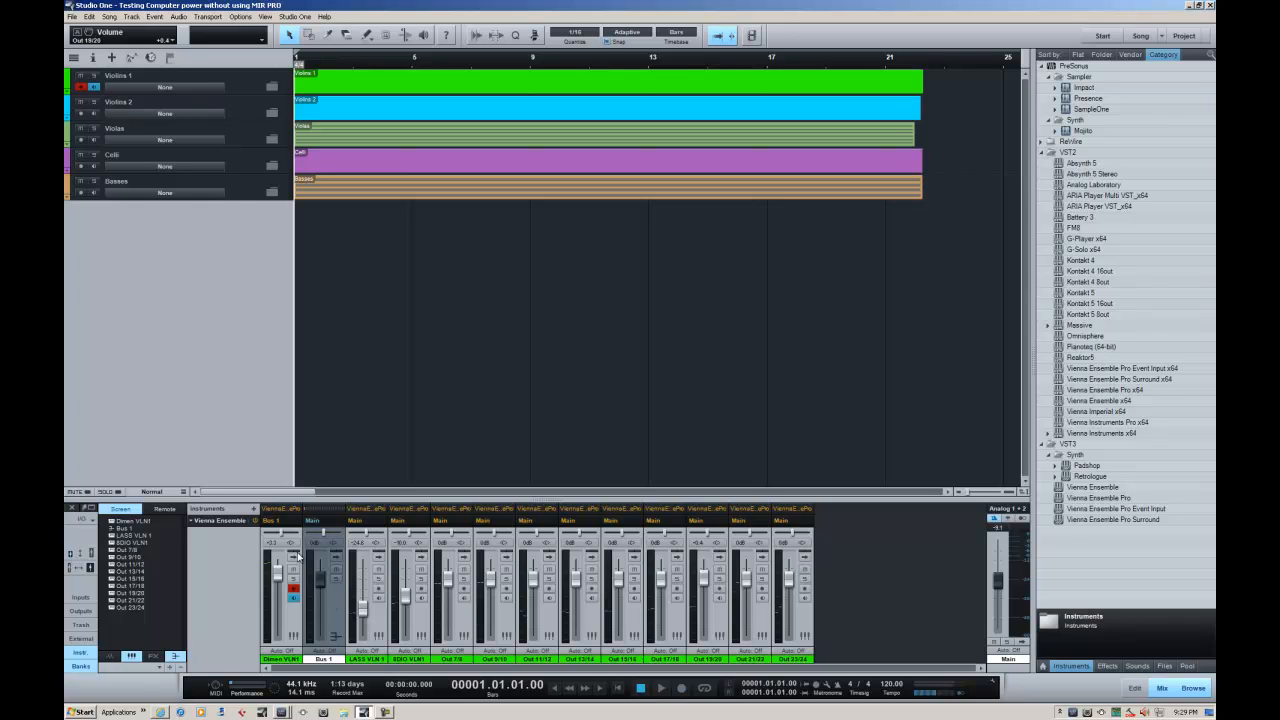
Assign the Violins 1 folder to Bus 1 and inspect the bus and Dimen VLN1 channels in the console
left_click(196, 90)
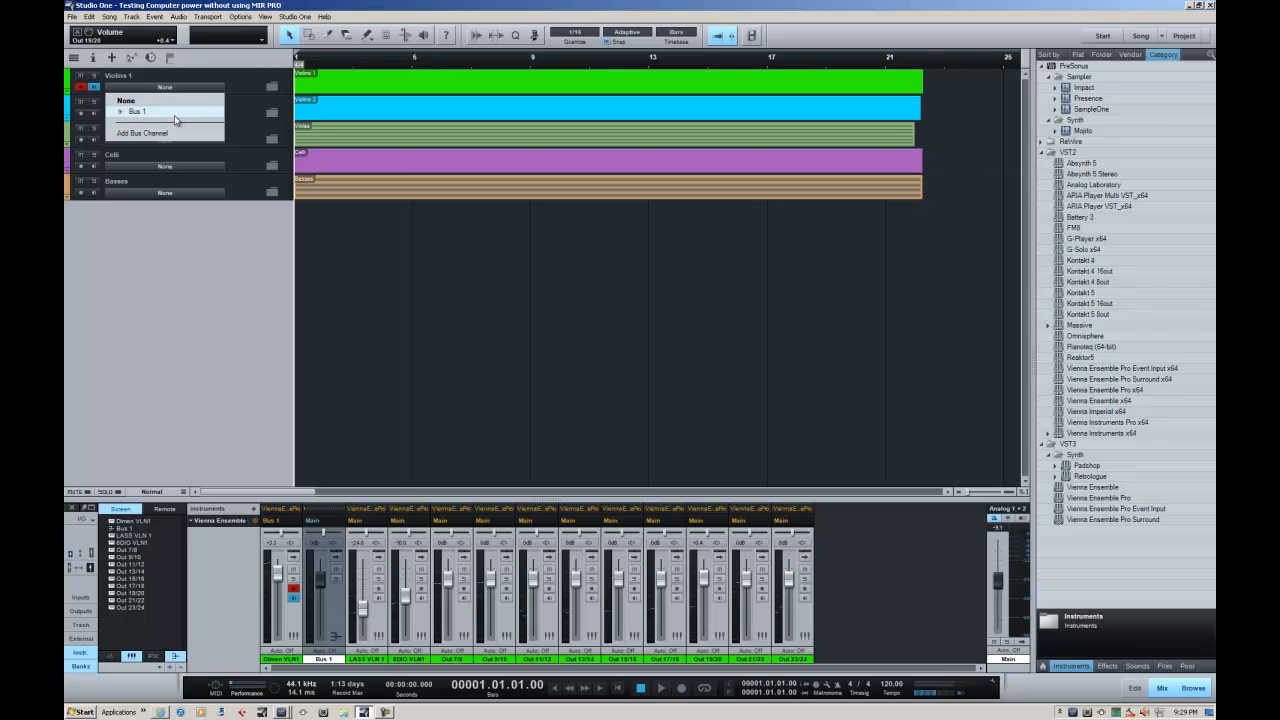
left_click(174, 115)
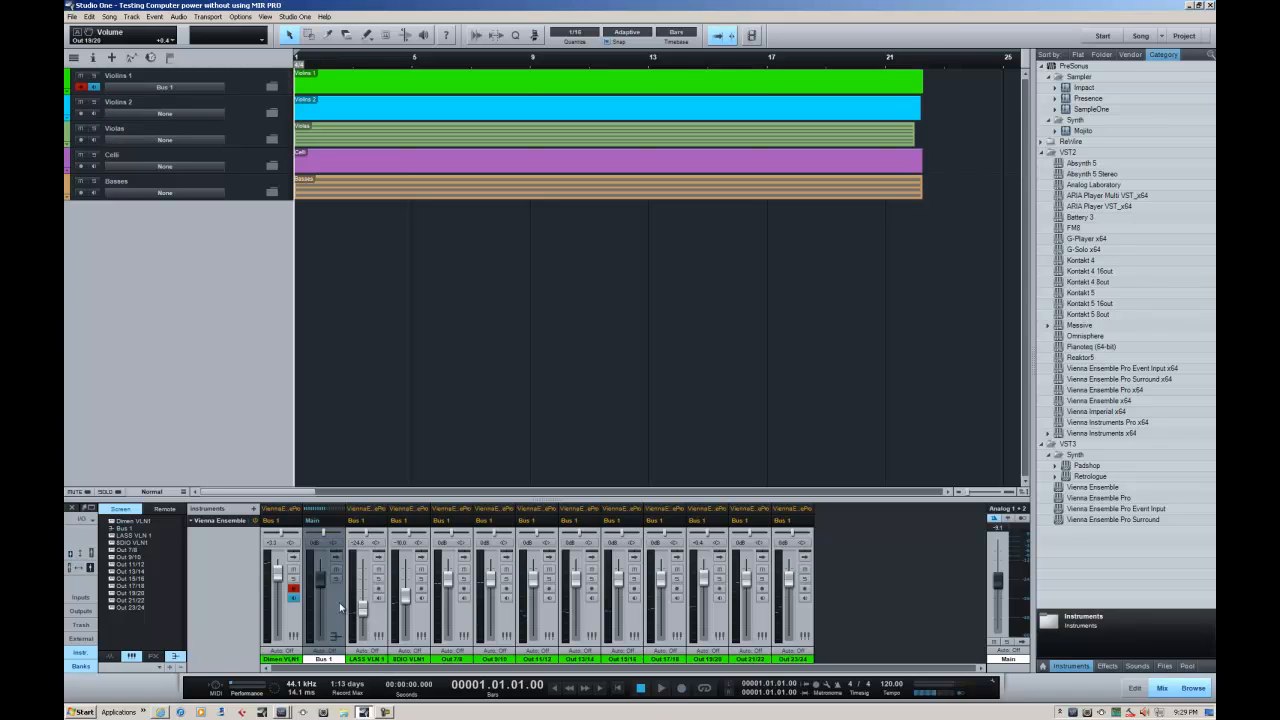
left_click(338, 605)
left_click(276, 617)
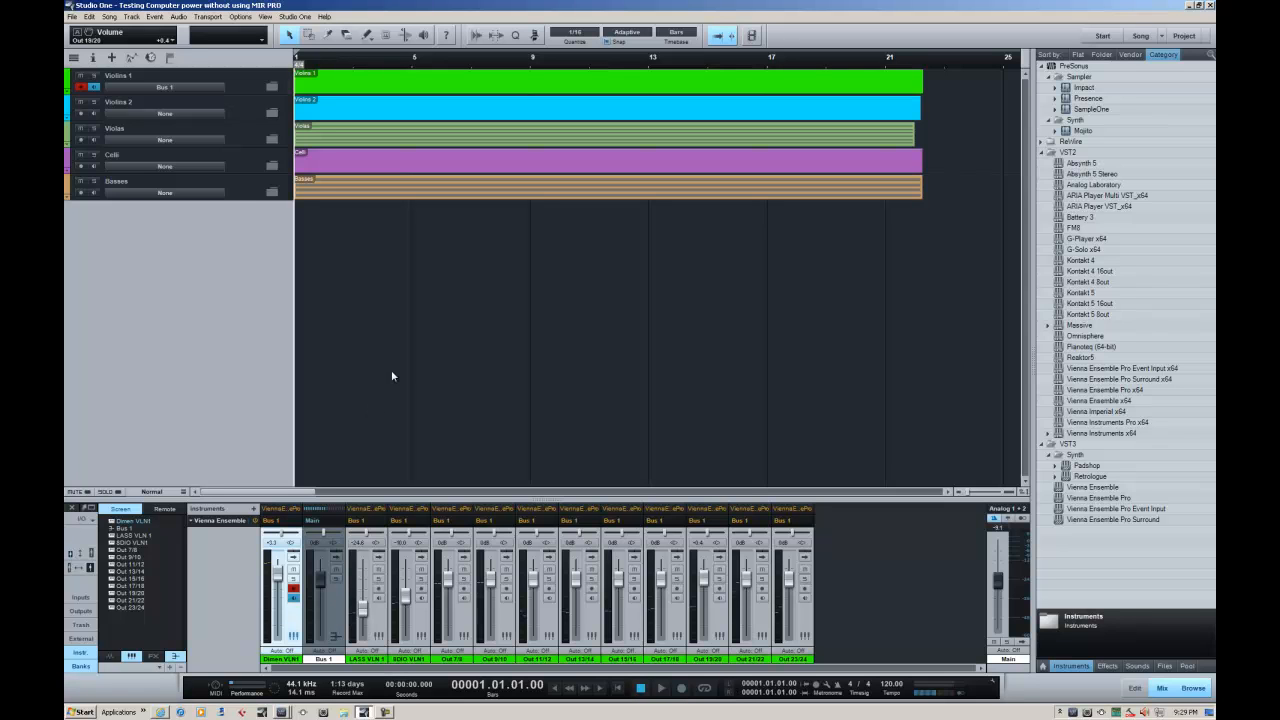
Set the Violins 1 folder's bus back to None and remove the Bus 1 channel from the console
left_click(166, 89)
left_click(164, 100)
right_click(322, 597)
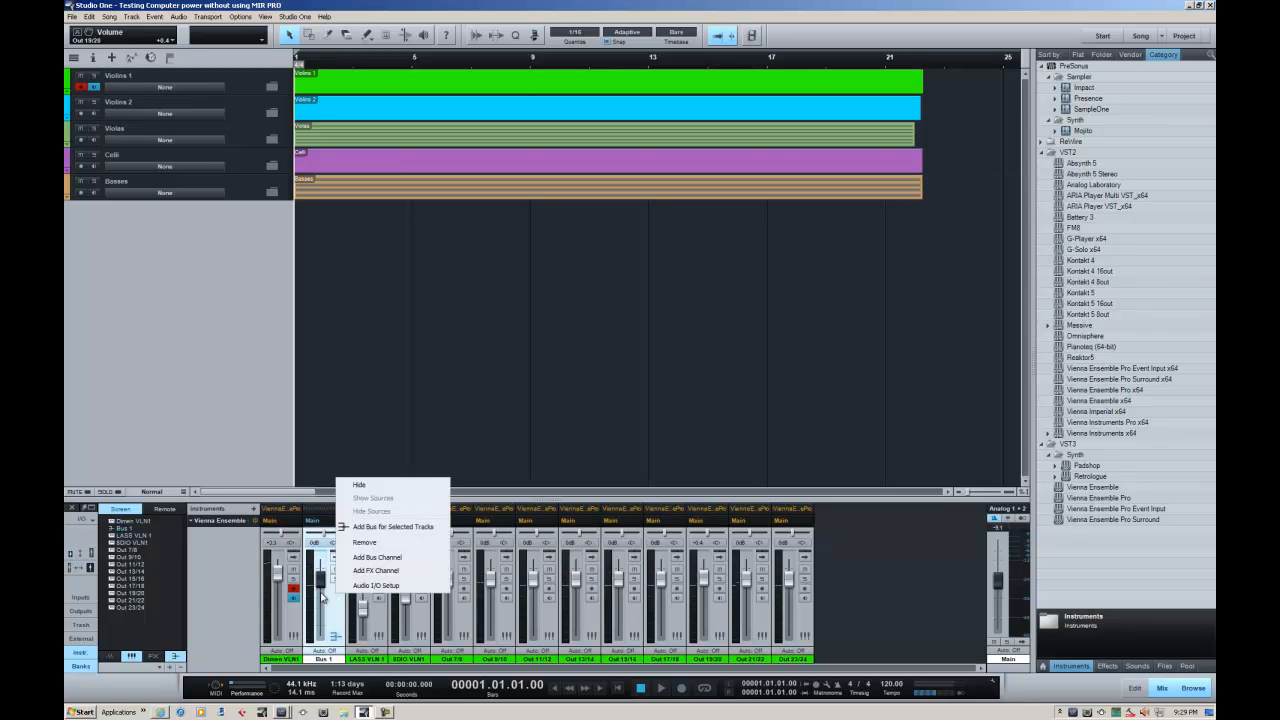
left_click(363, 544)
left_click(679, 395)
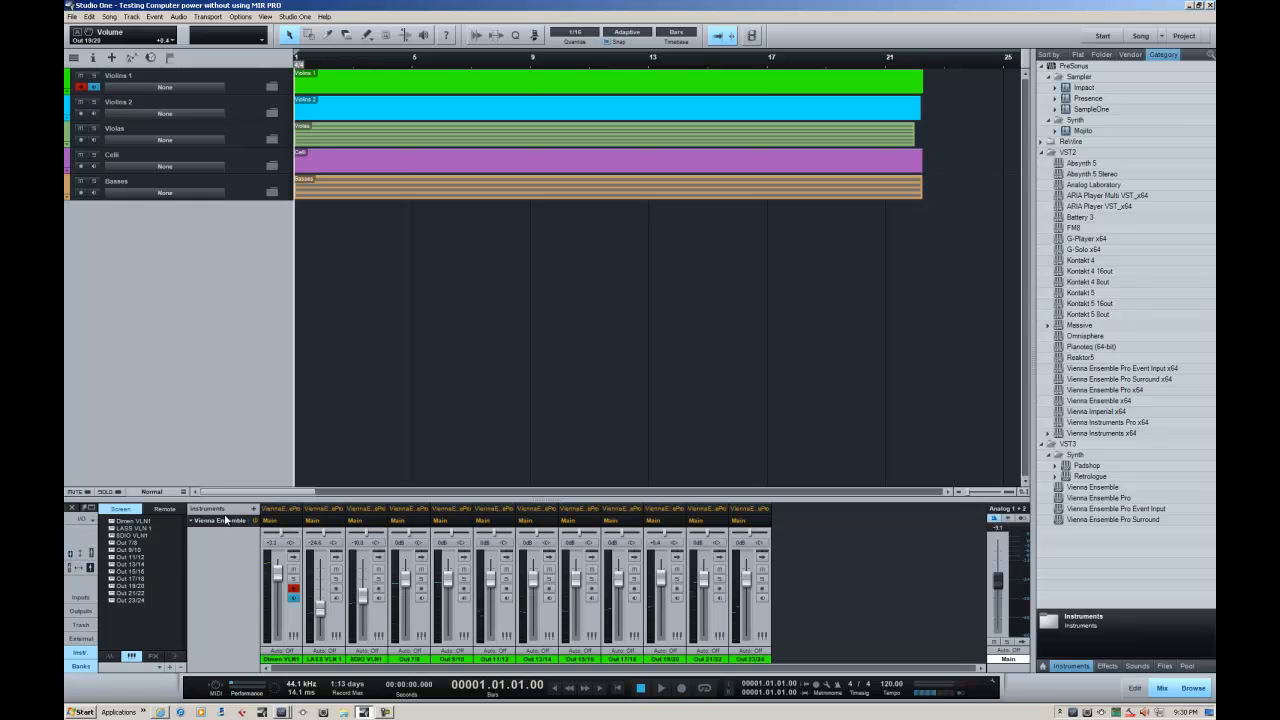
Examine the console's Inputs, Outputs, Trash, External and instrument lists, including the outputs of Vienna Ensemble
left_click(88, 600)
left_click(88, 602)
left_click(88, 615)
left_click(88, 616)
left_click(88, 629)
left_click(88, 626)
left_click(88, 638)
left_click(88, 639)
left_click(88, 653)
left_click(88, 655)
left_click(88, 655)
left_click(88, 655)
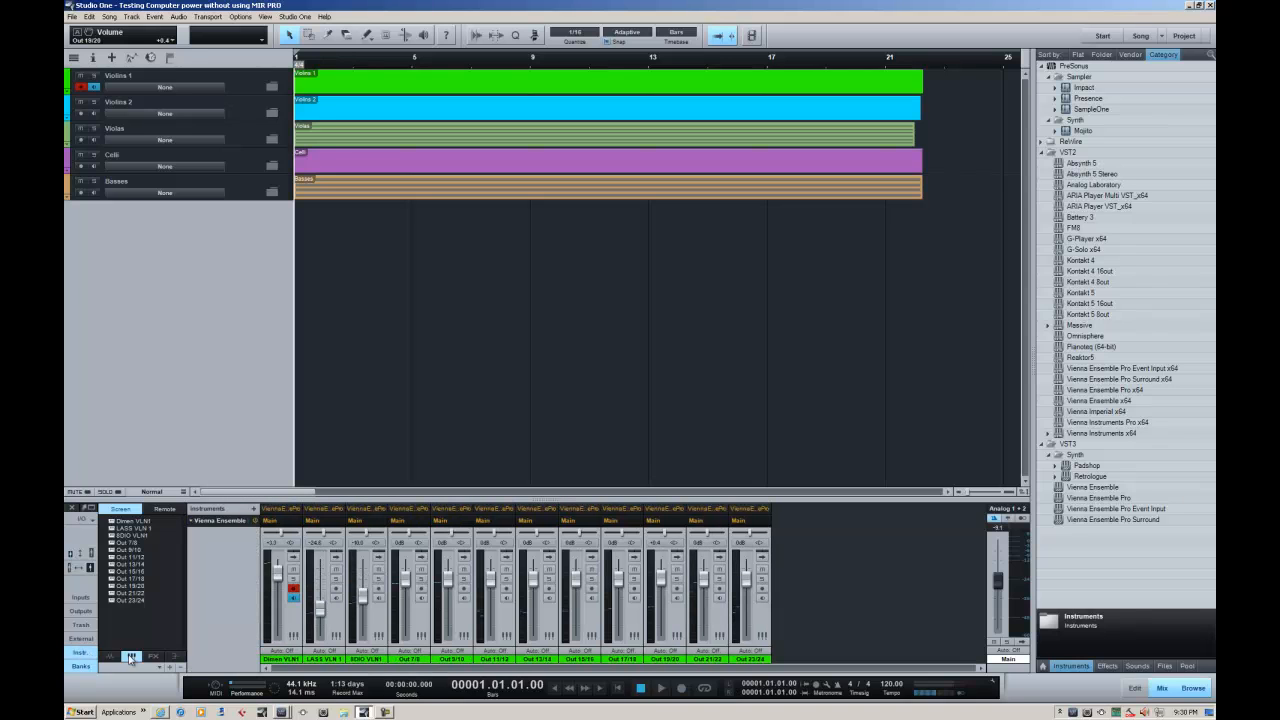
left_click(215, 526)
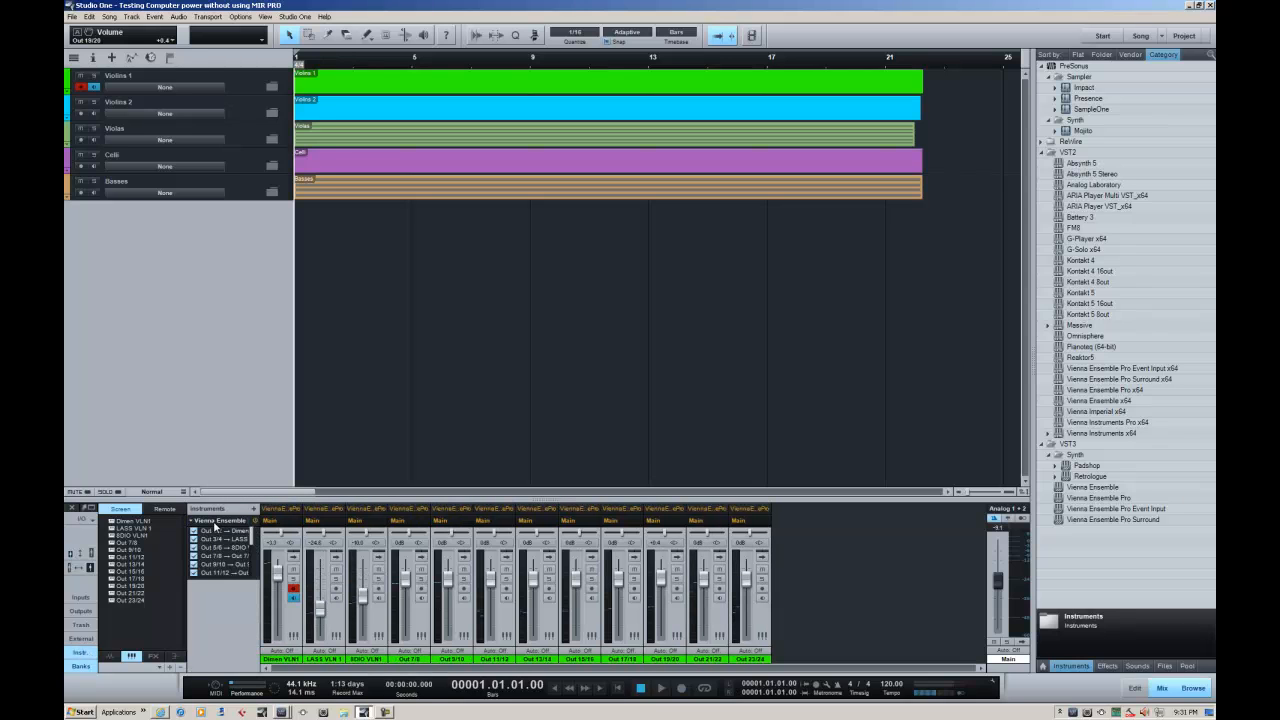
left_click(216, 524)
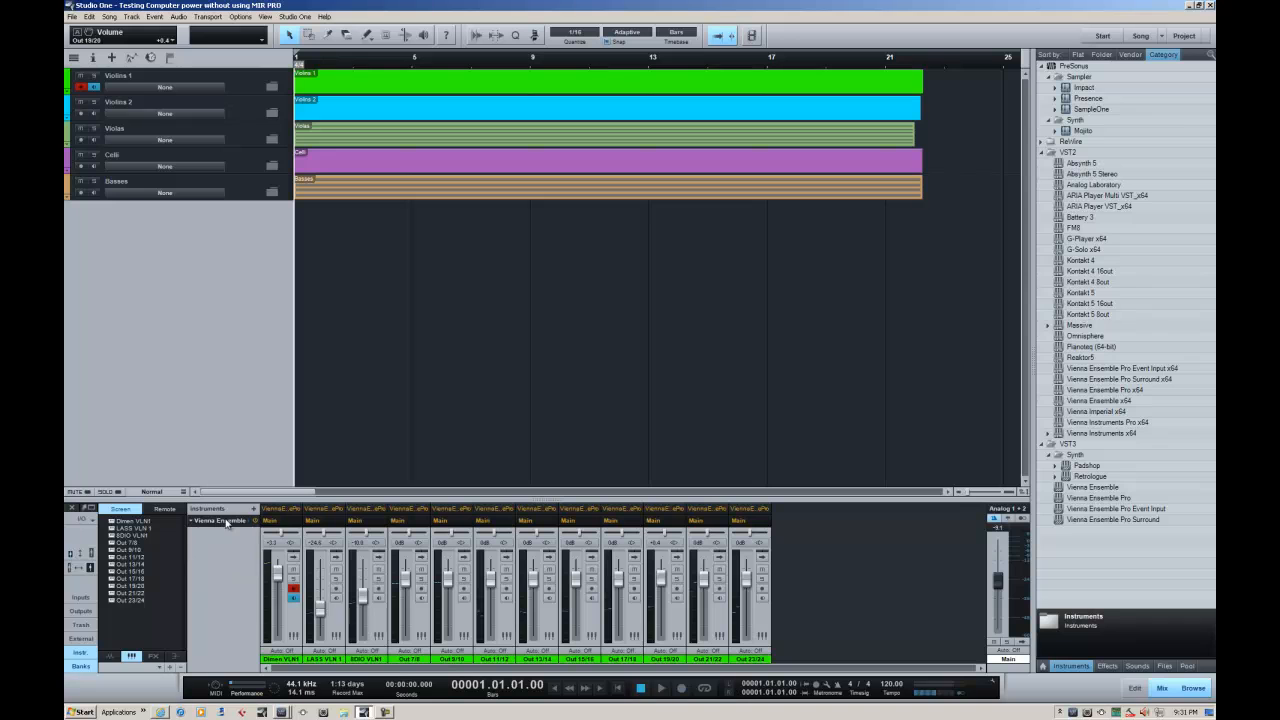
Add a first bus channel to the console and collapse its inserts and sends
right_click(204, 570)
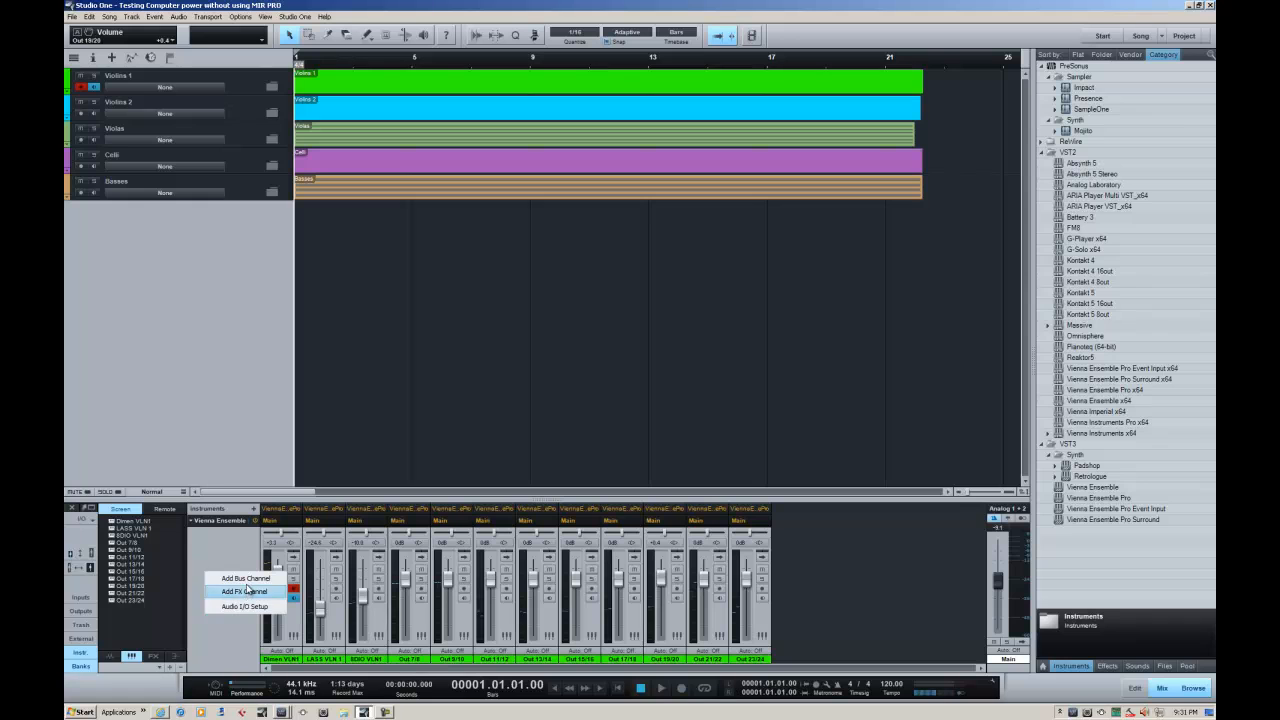
left_click(234, 553)
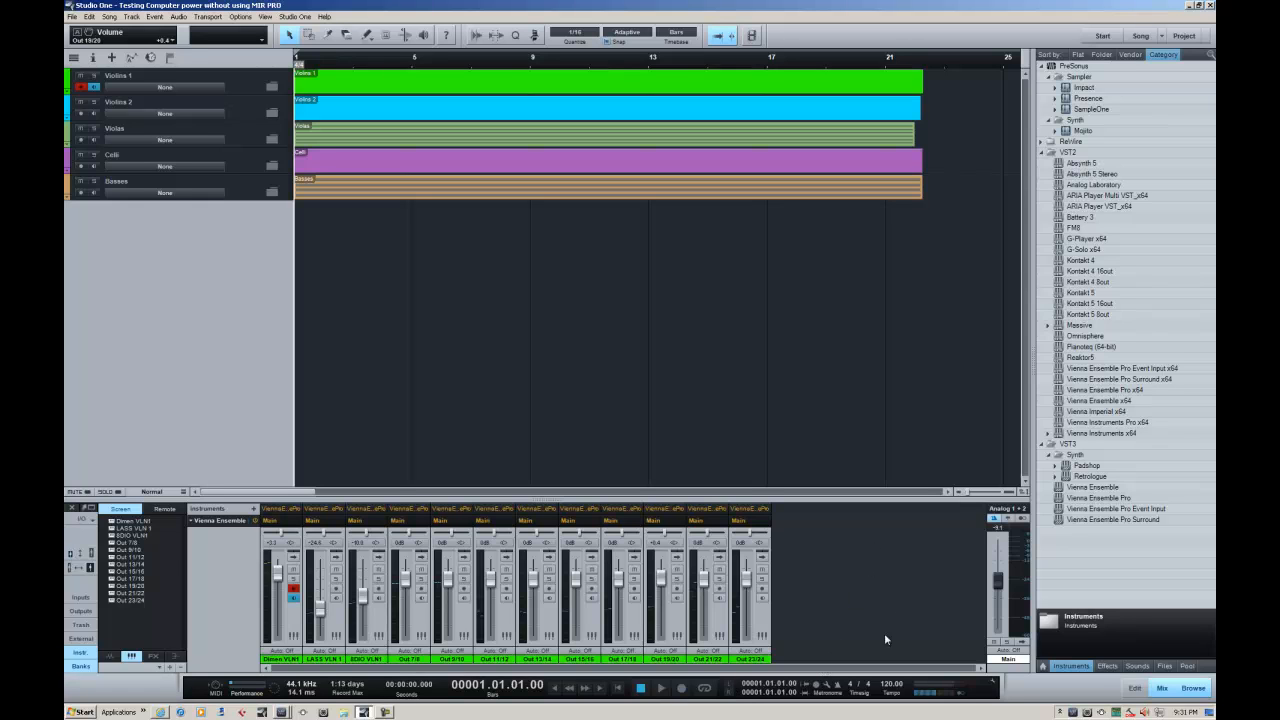
right_click(859, 570)
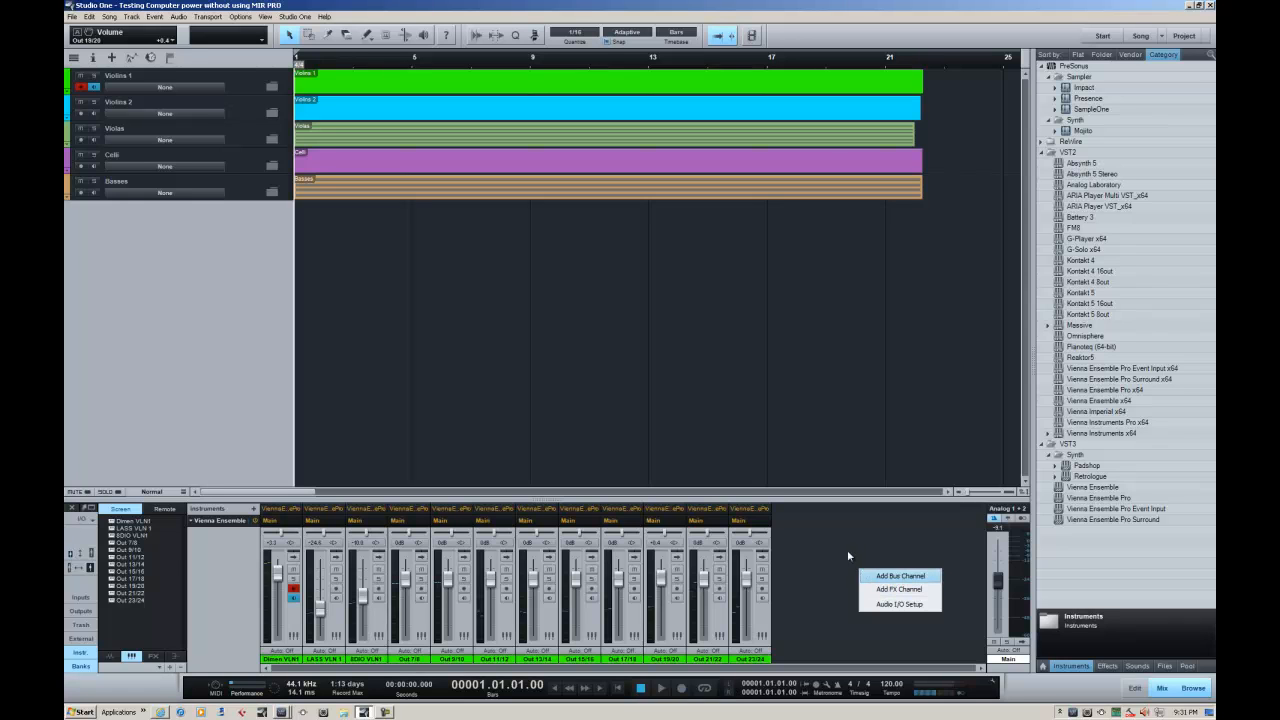
left_click(841, 548)
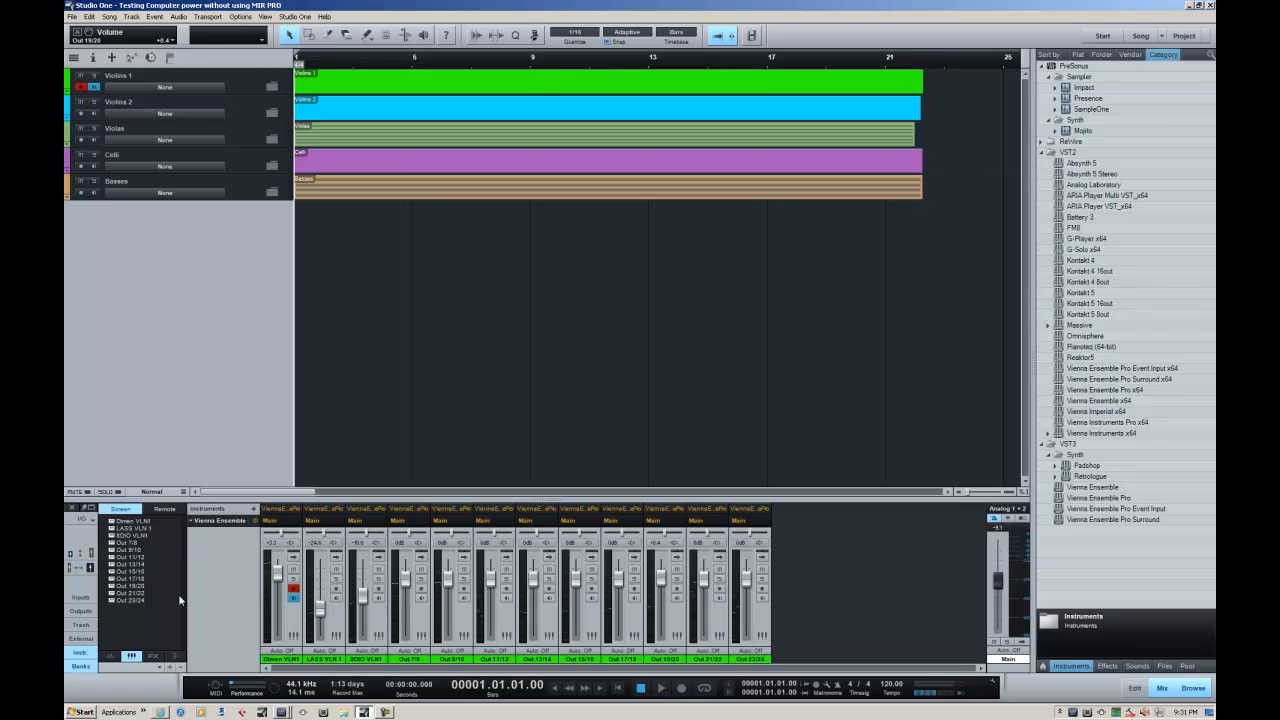
right_click(843, 553)
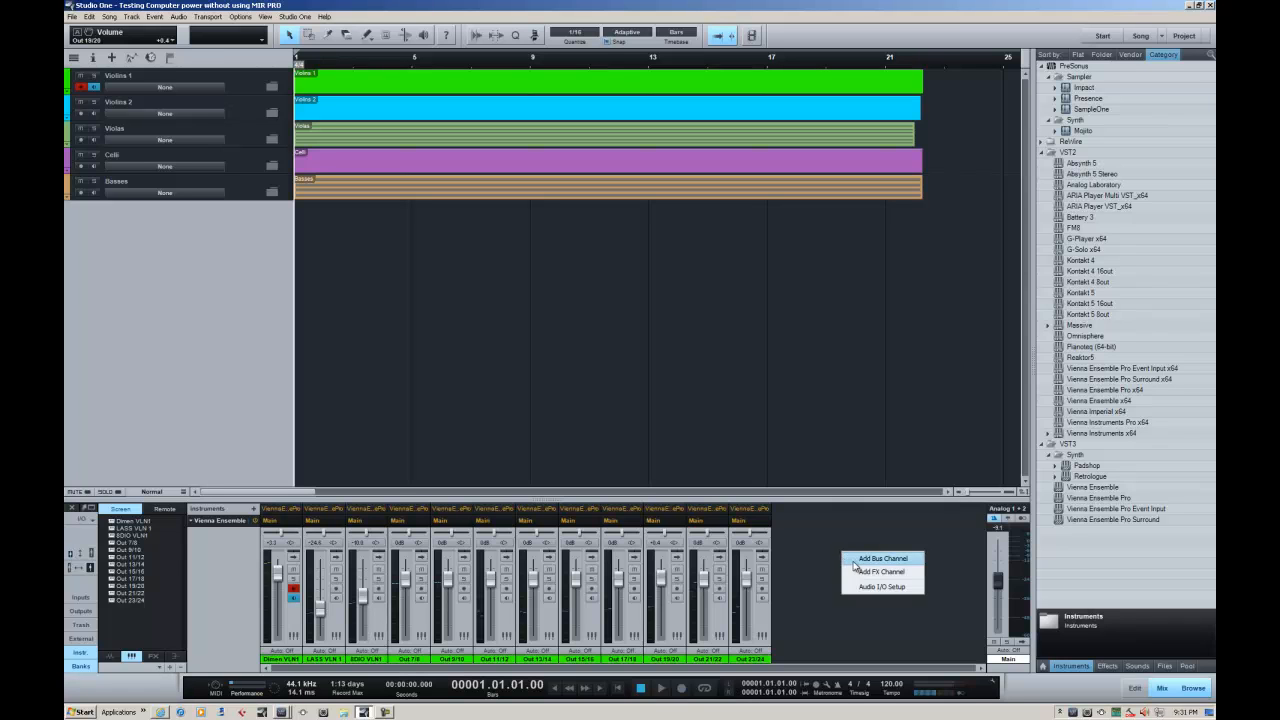
left_click(865, 563)
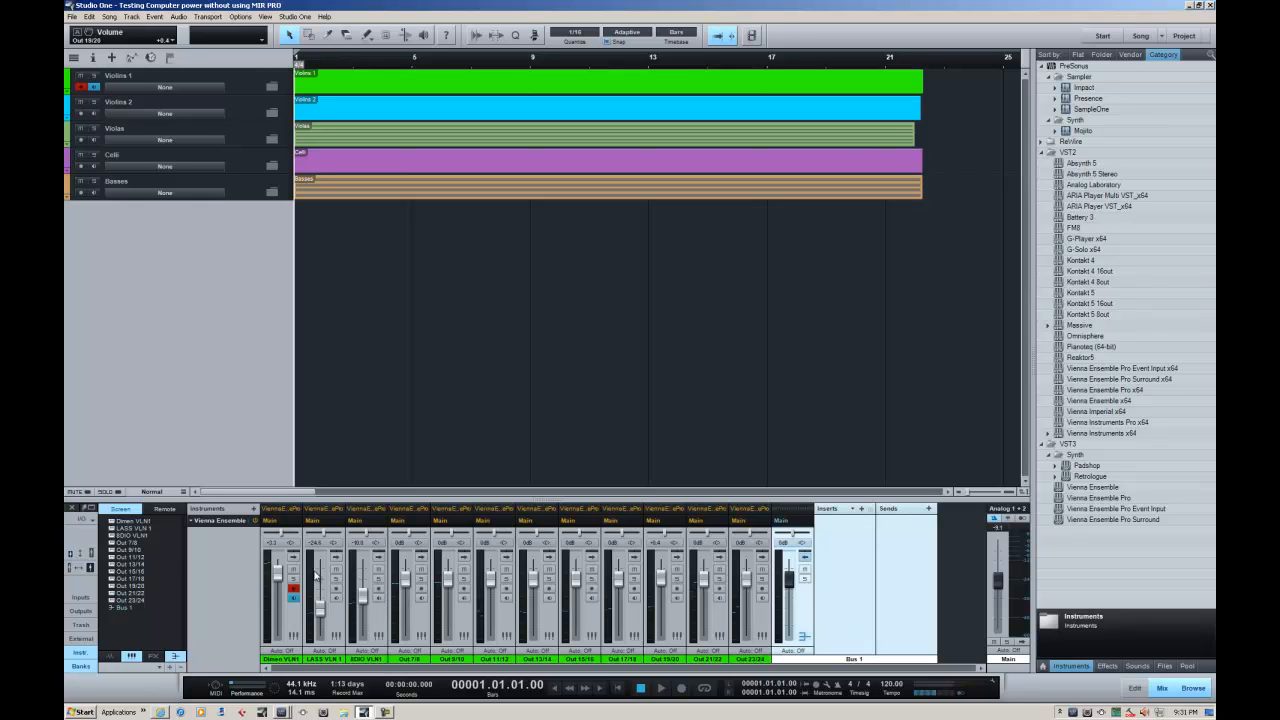
left_click(805, 562)
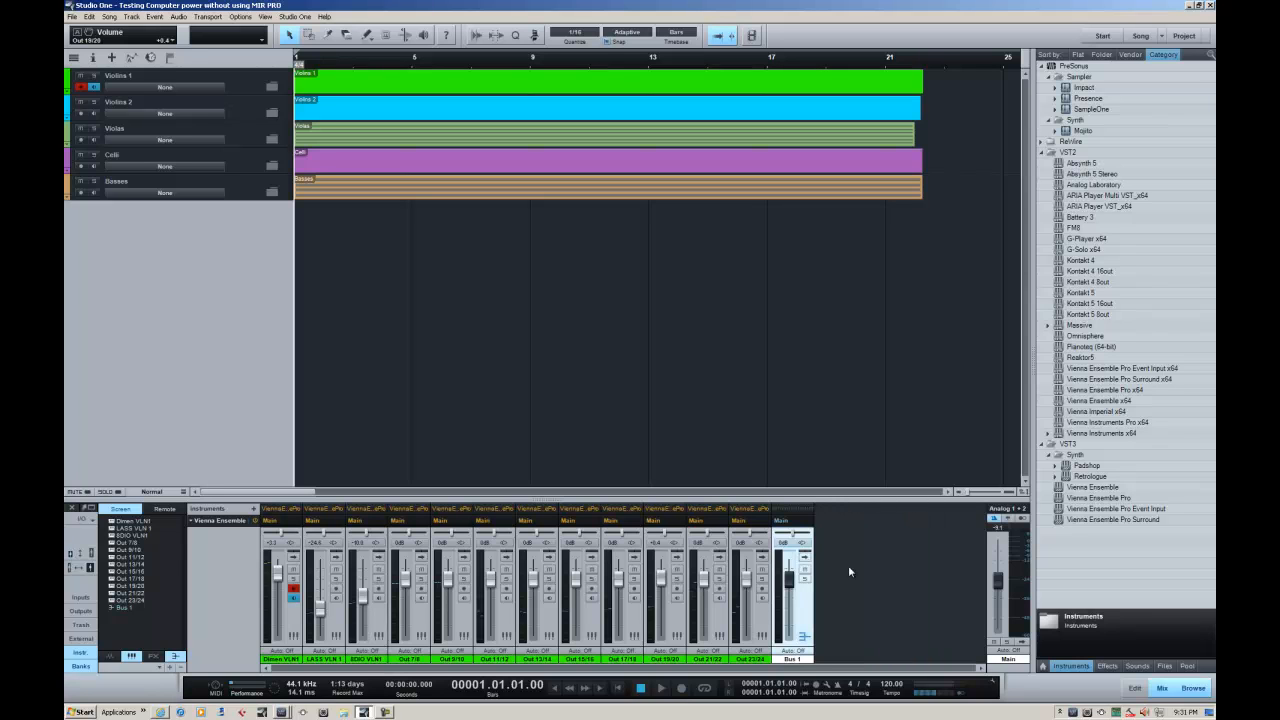
Add a second and a third bus channel to the console, collapsing the inserts and sends of each
right_click(849, 569)
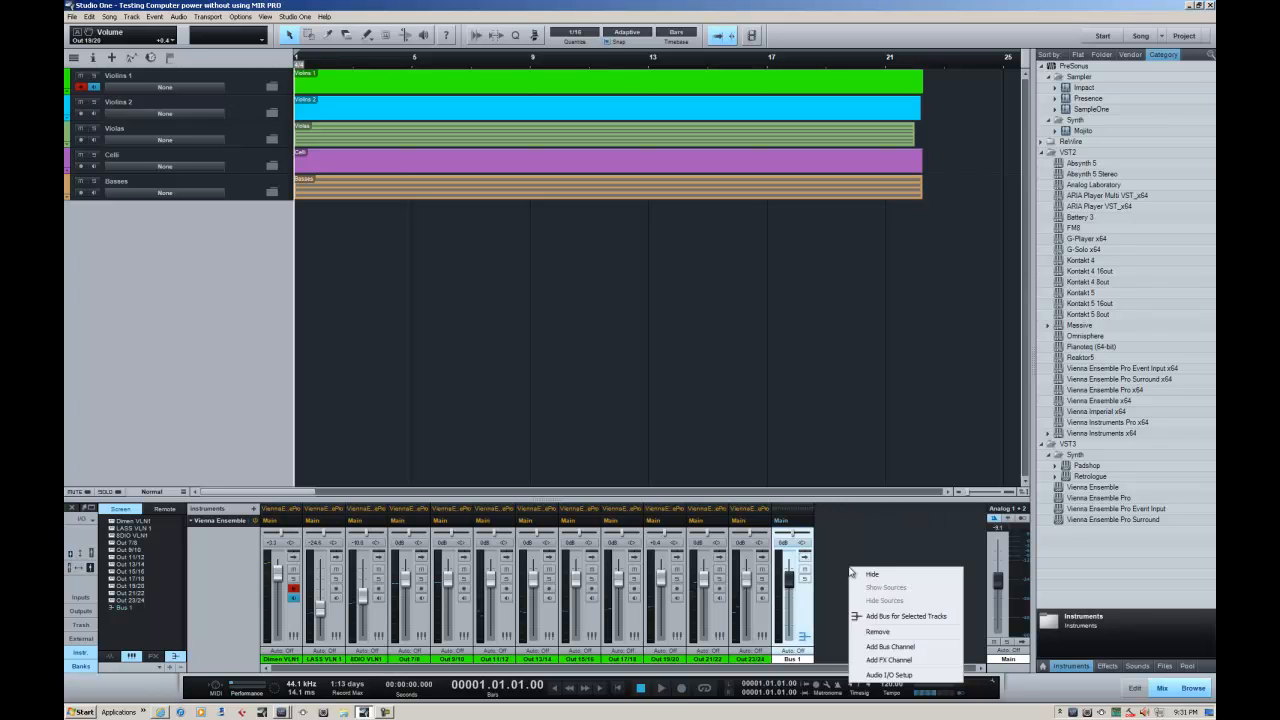
left_click(882, 647)
left_click(849, 561)
right_click(890, 564)
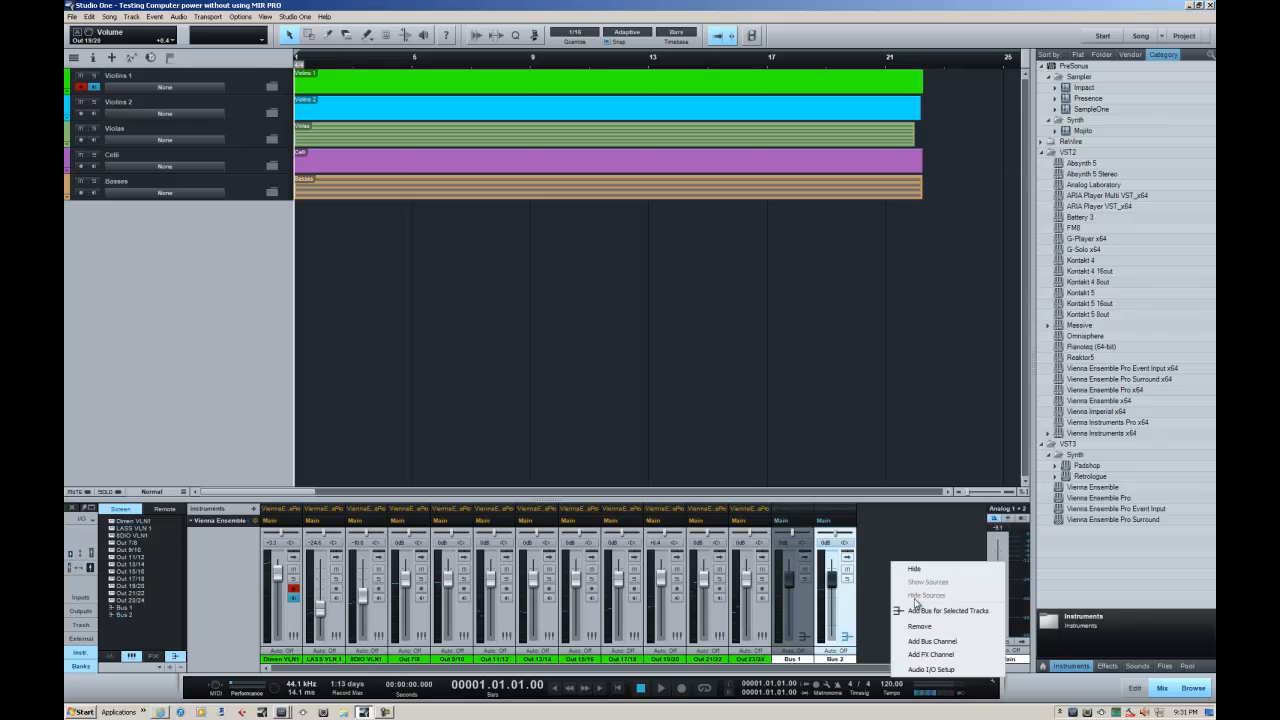
left_click(920, 641)
left_click(852, 560)
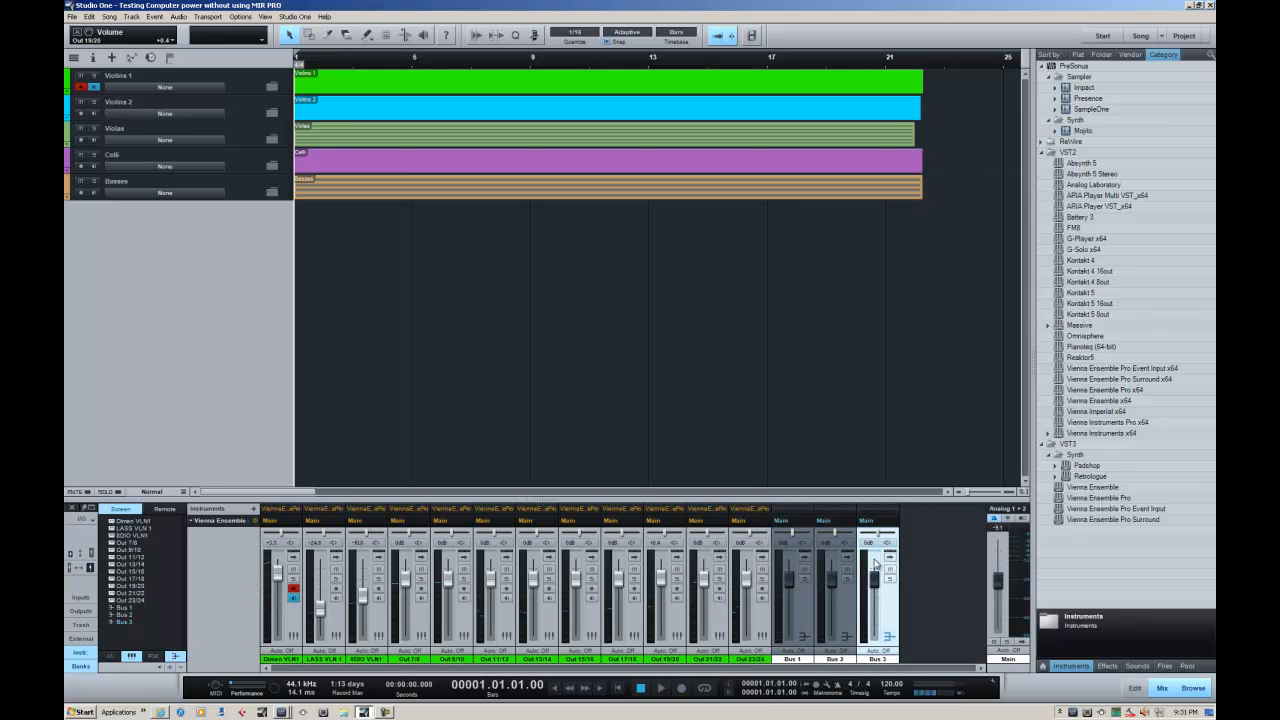
Try adding a bus for the selected Bus 3 channel, and remove that extra bus from the console
right_click(916, 560)
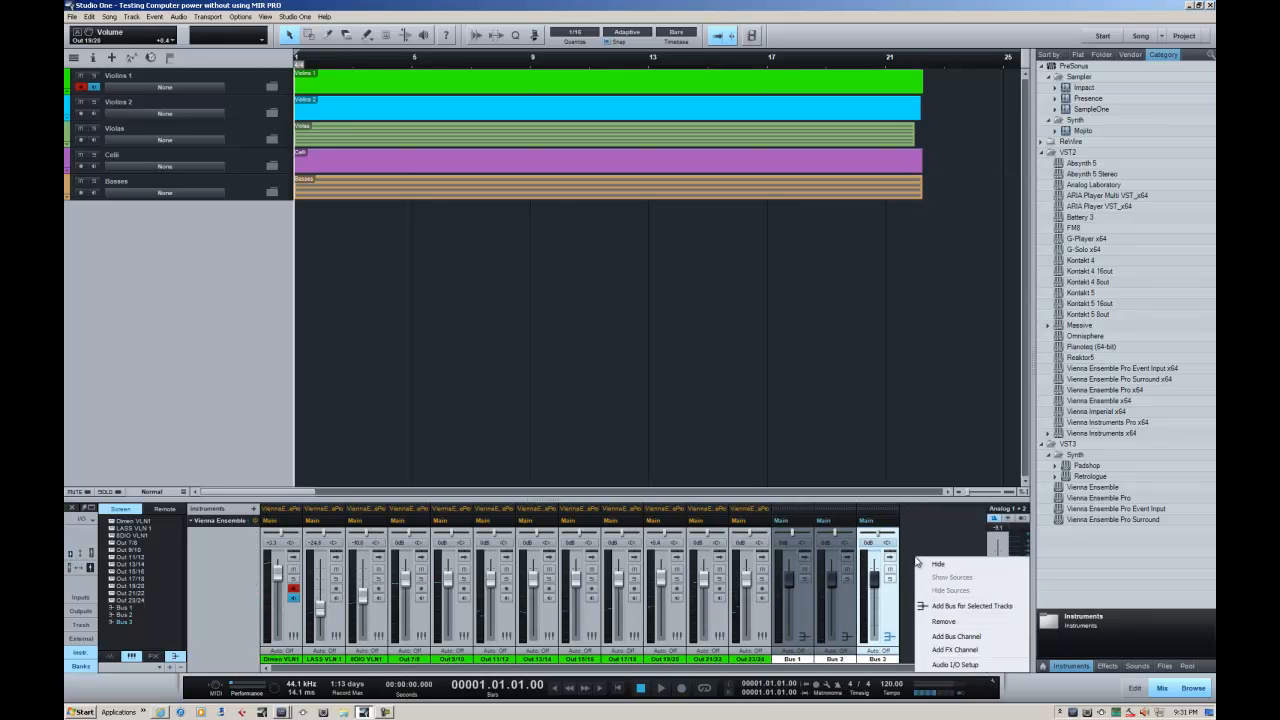
left_click(957, 606)
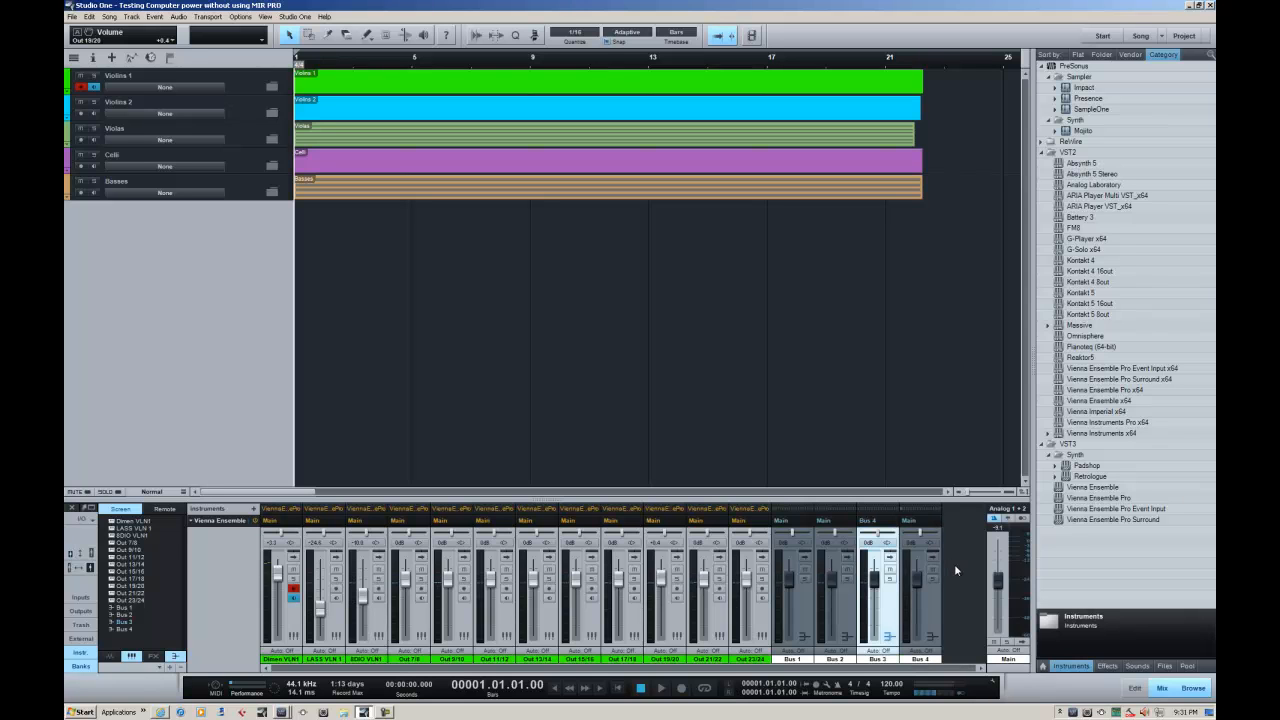
right_click(954, 564)
left_click(937, 587)
left_click(937, 587)
right_click(929, 604)
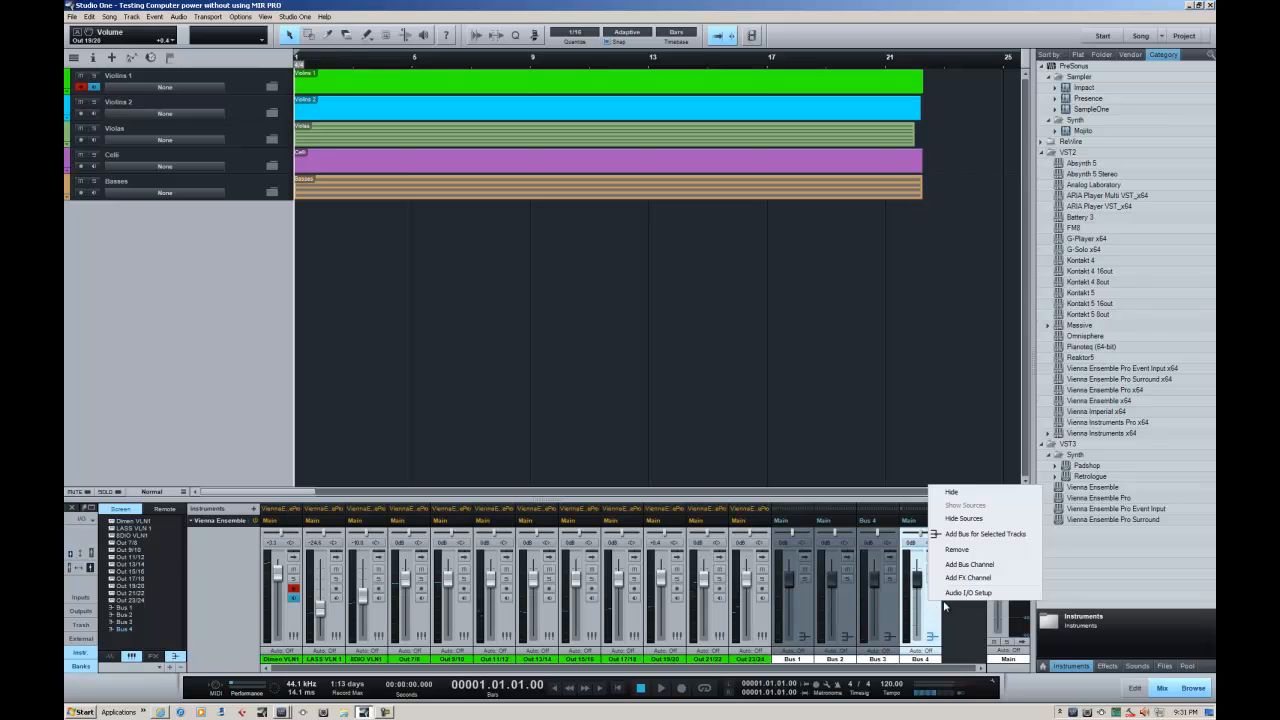
left_click(957, 550)
left_click(674, 396)
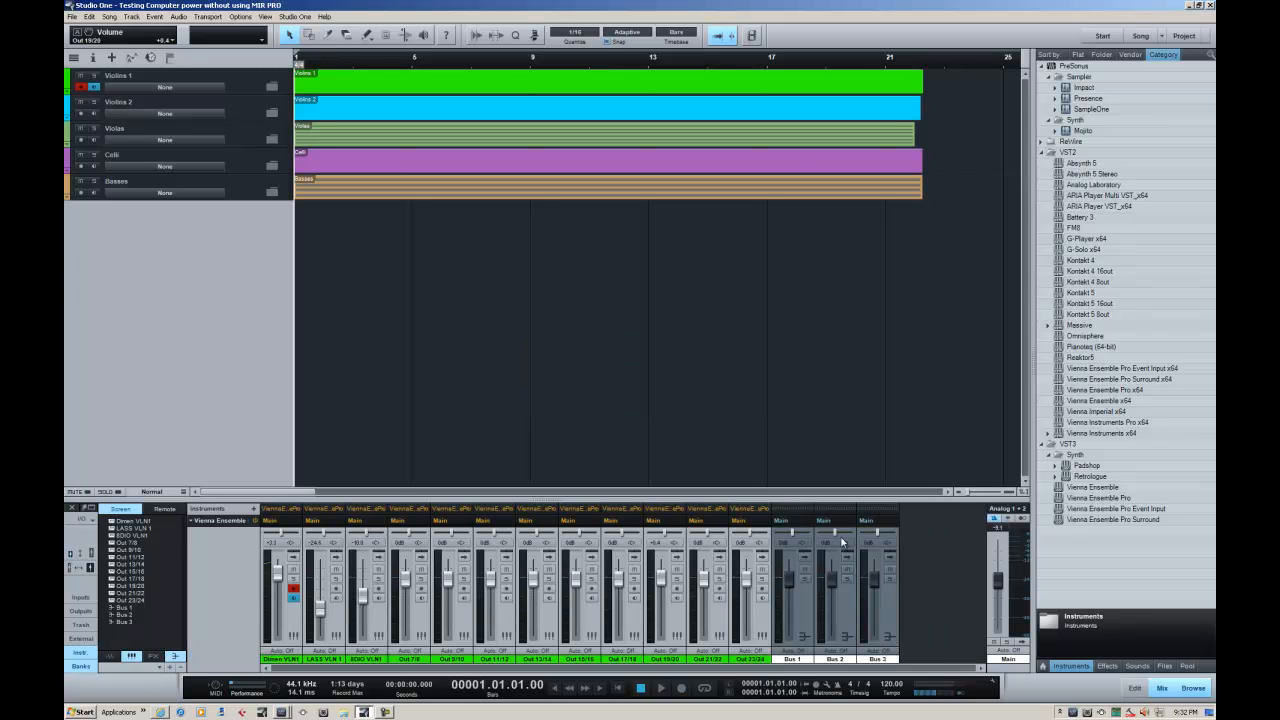
Add a fourth and a fifth bus channel to the console, collapsing the inserts and sends of each
right_click(919, 567)
left_click(936, 576)
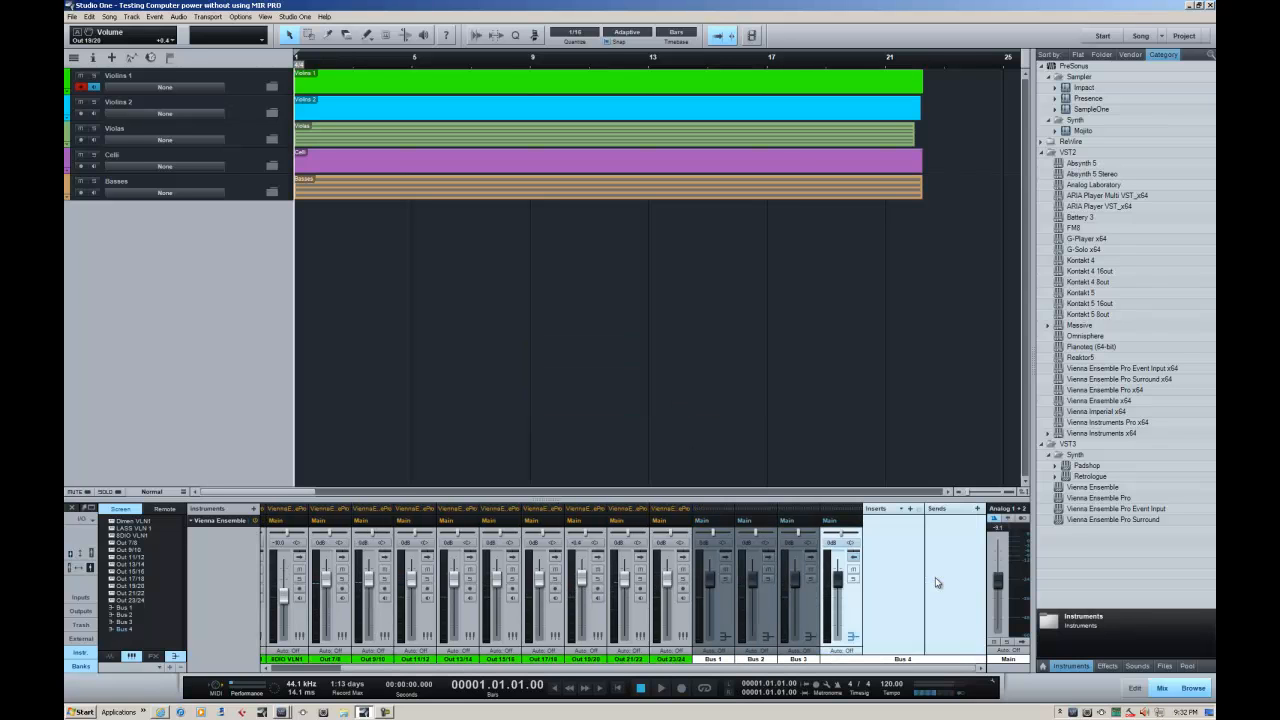
left_click(855, 557)
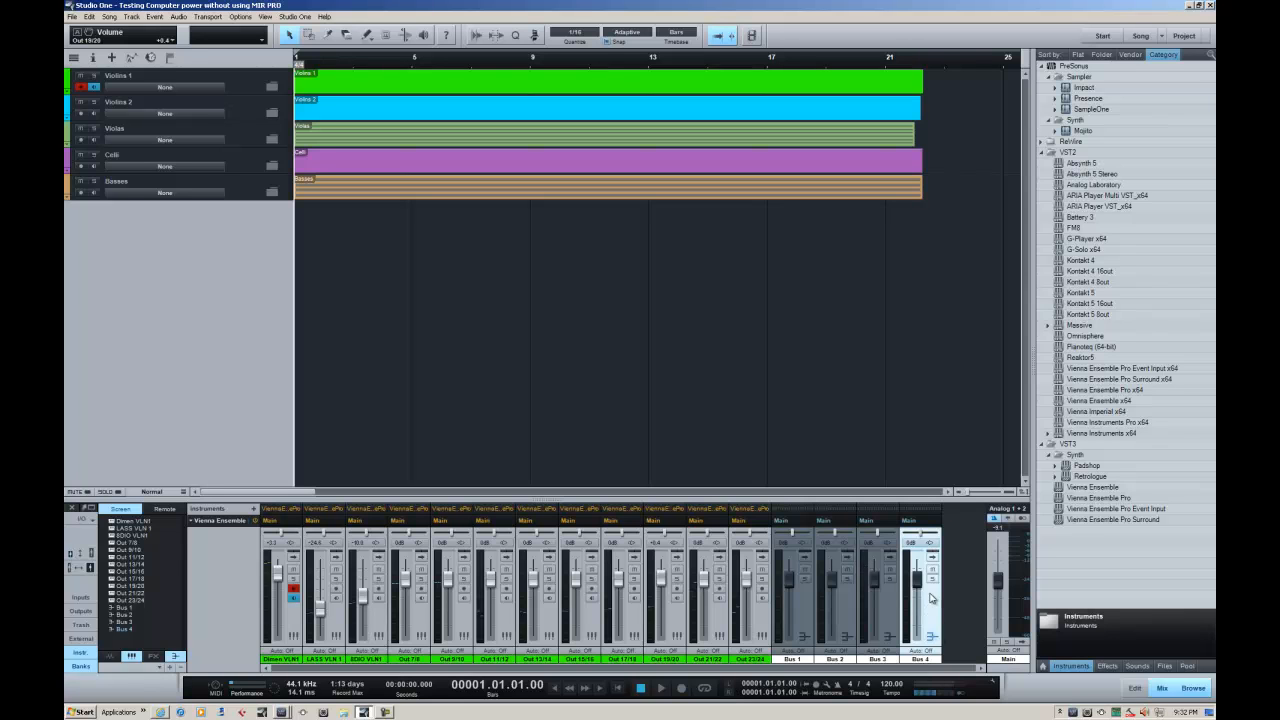
right_click(963, 593)
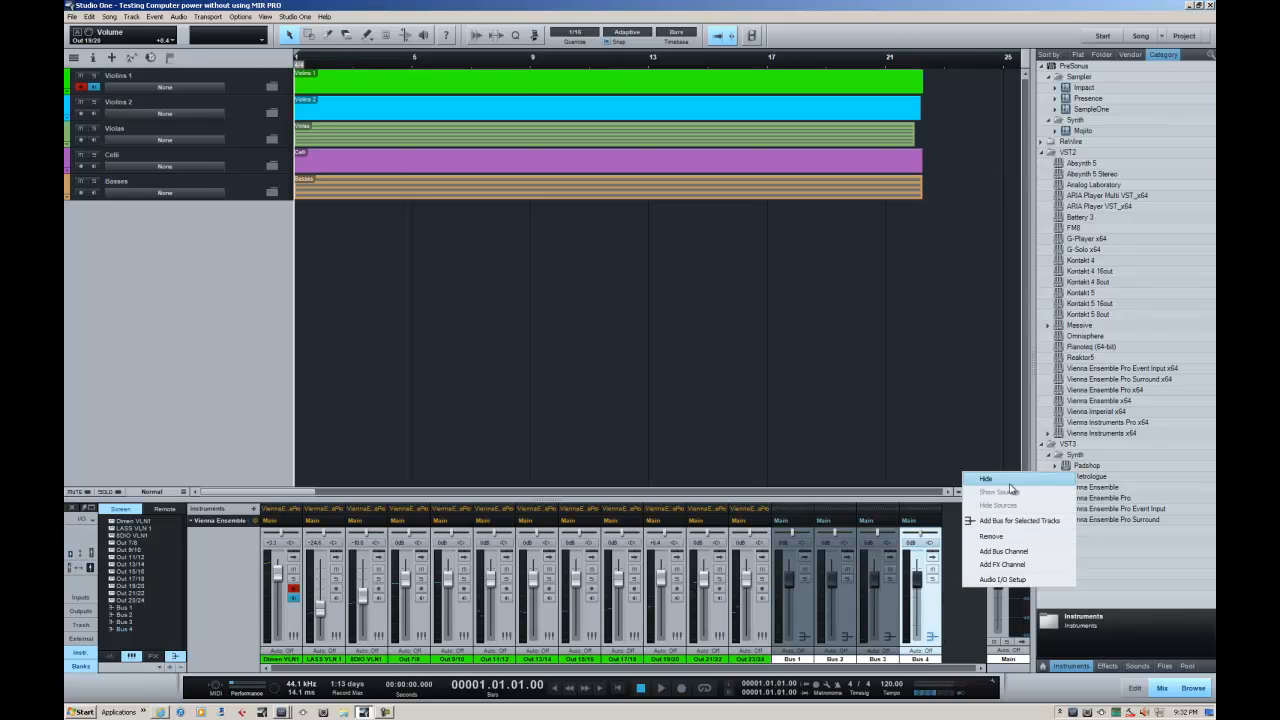
left_click(1019, 553)
left_click(855, 558)
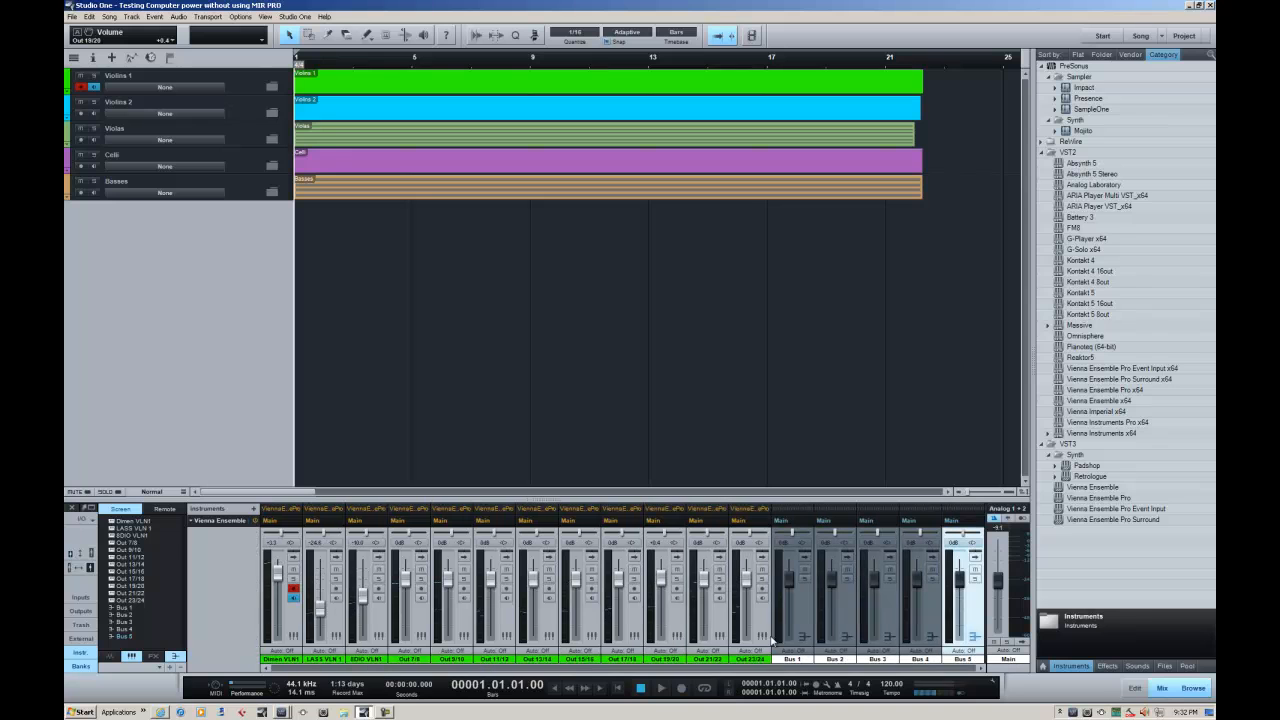
Rename the five bus channels in order as Violins 1, Violins 2, Violas, Celli and Basses
double_click(790, 659)
type("Violins 1")
key("Tab")
type("Violins 2")
key("Tab")
type("Violas")
key("Tab")
type("Celli")
key("Tab")
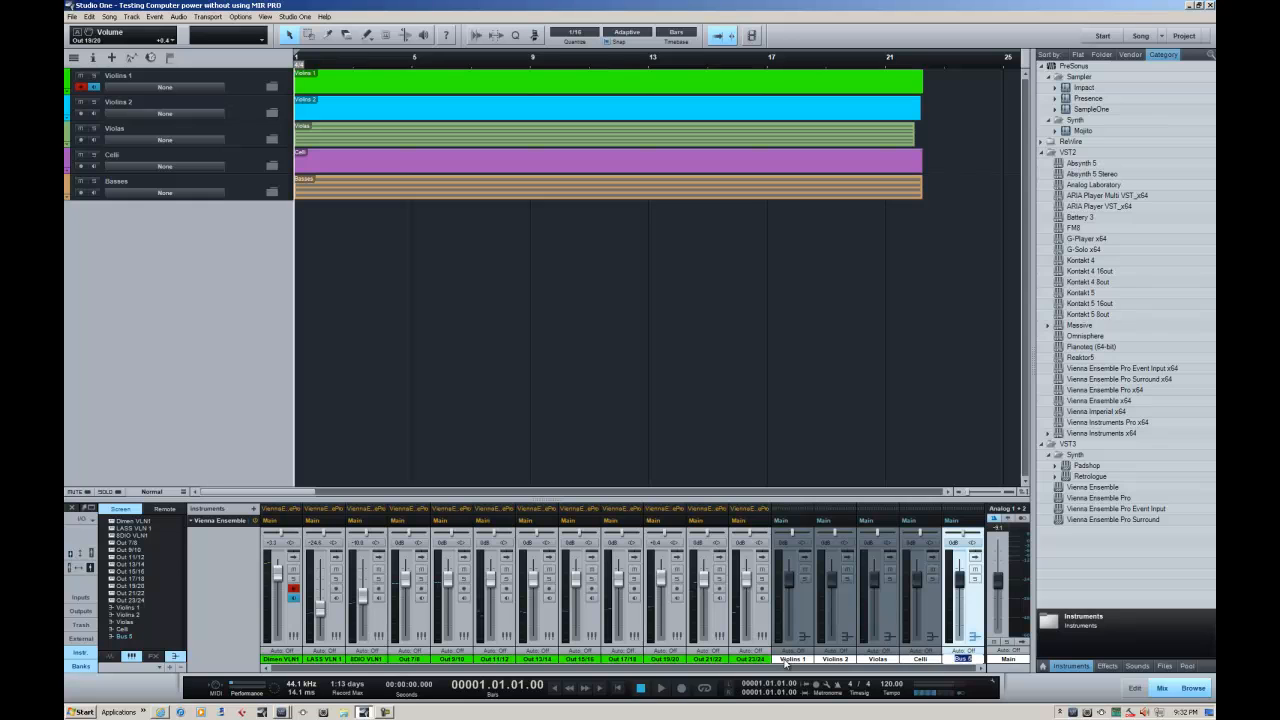
type("Basses")
key("Return")
Color the Violins 1 bus channel orange and the Violins 2 bus channel red
left_click(804, 608)
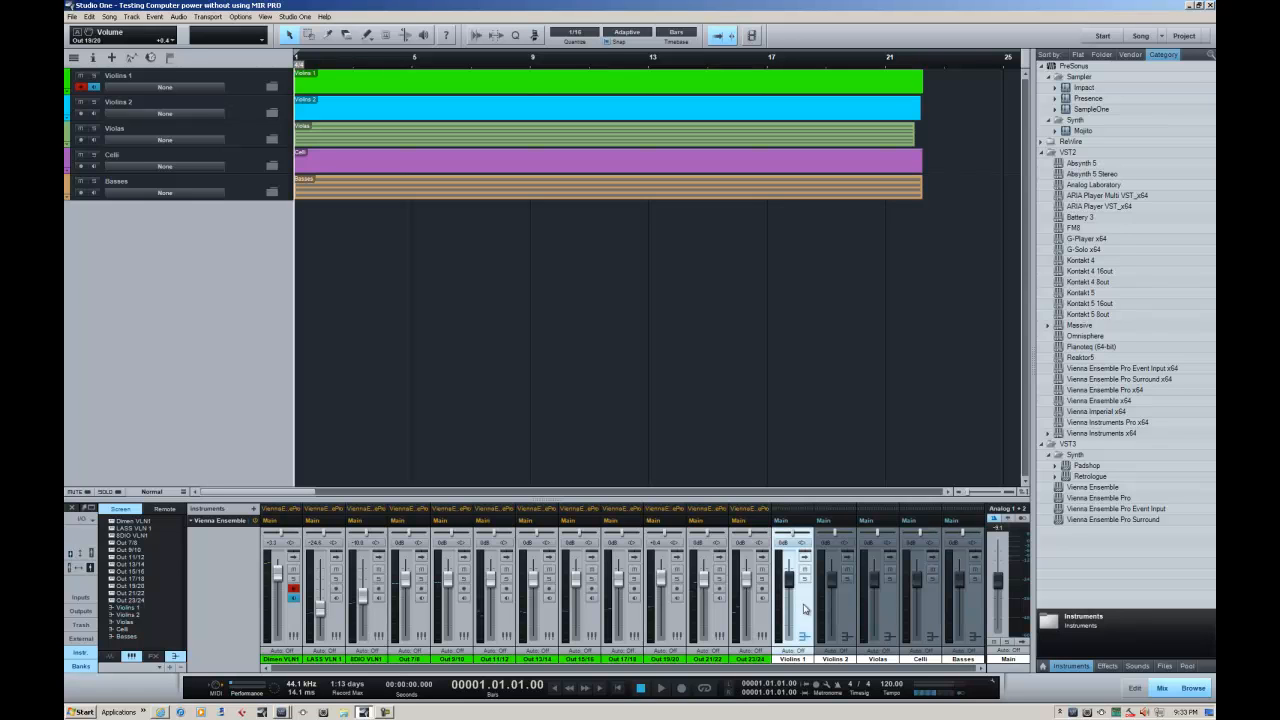
left_click(804, 661)
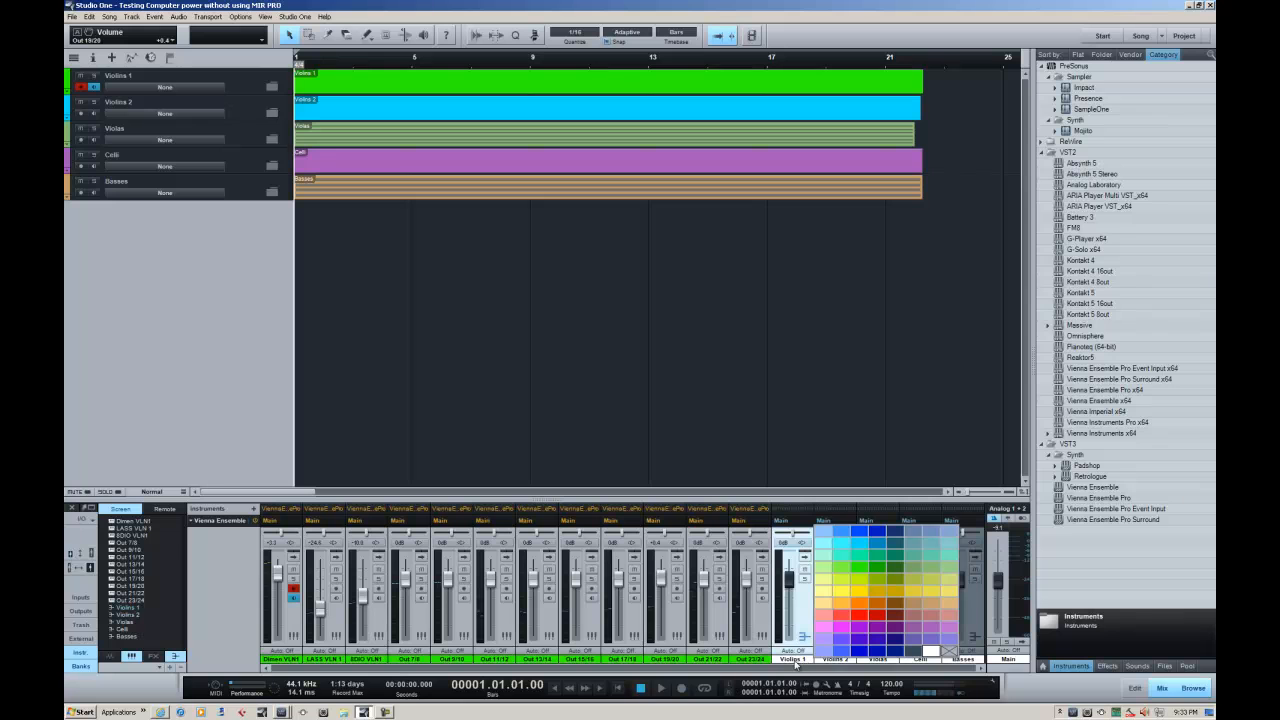
left_click(862, 609)
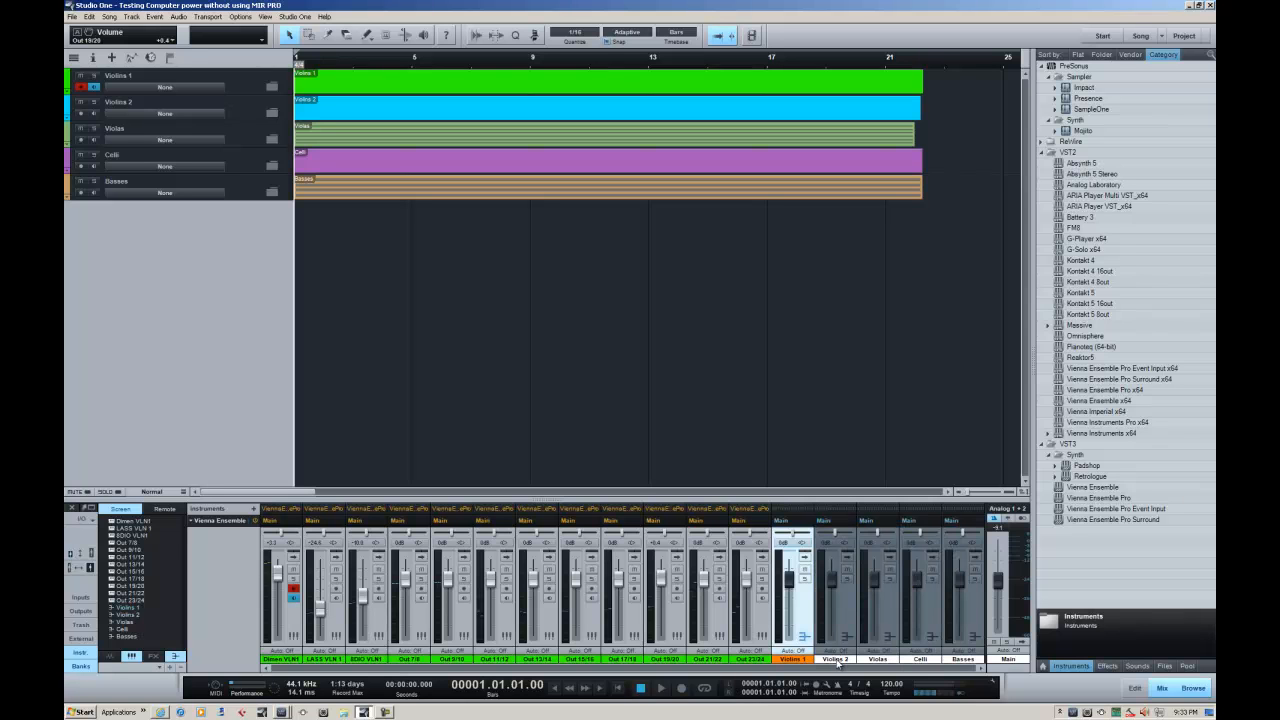
left_click(848, 662)
left_click(887, 629)
Color the Violas bus channel muted green, the Celli bus purple and the Basses bus muted yellow
left_click(879, 661)
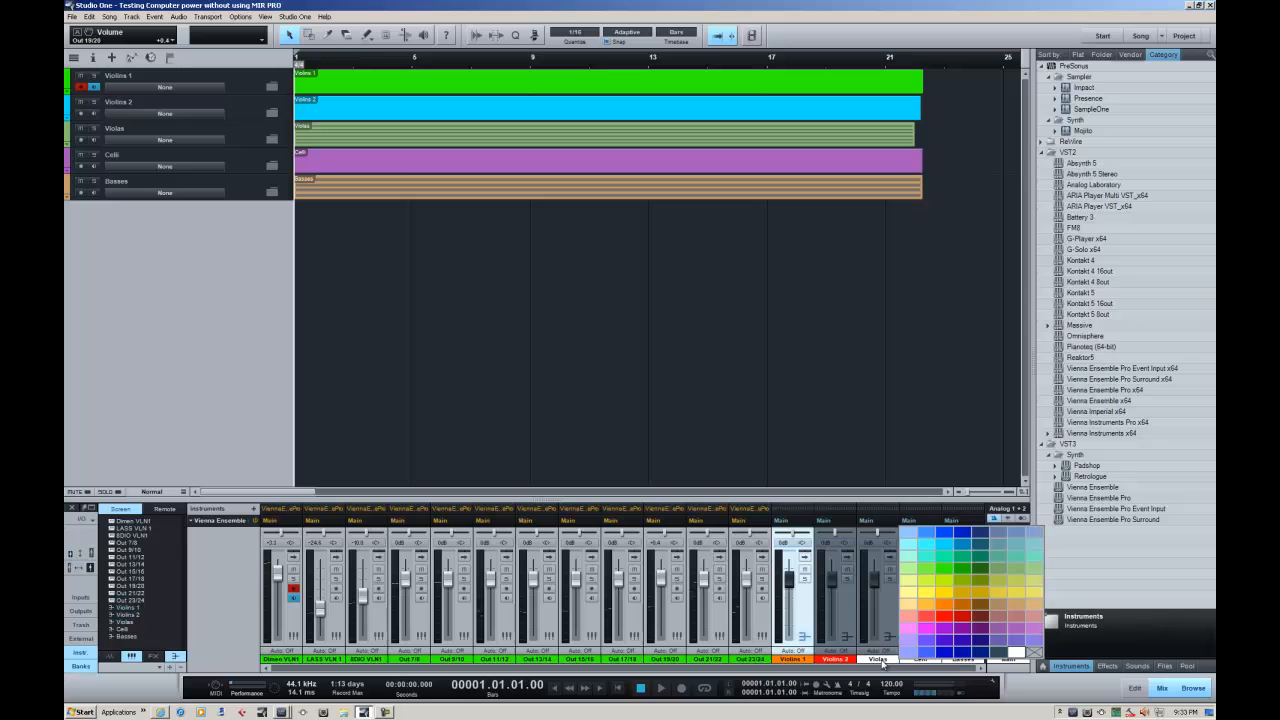
left_click(1011, 566)
left_click(924, 661)
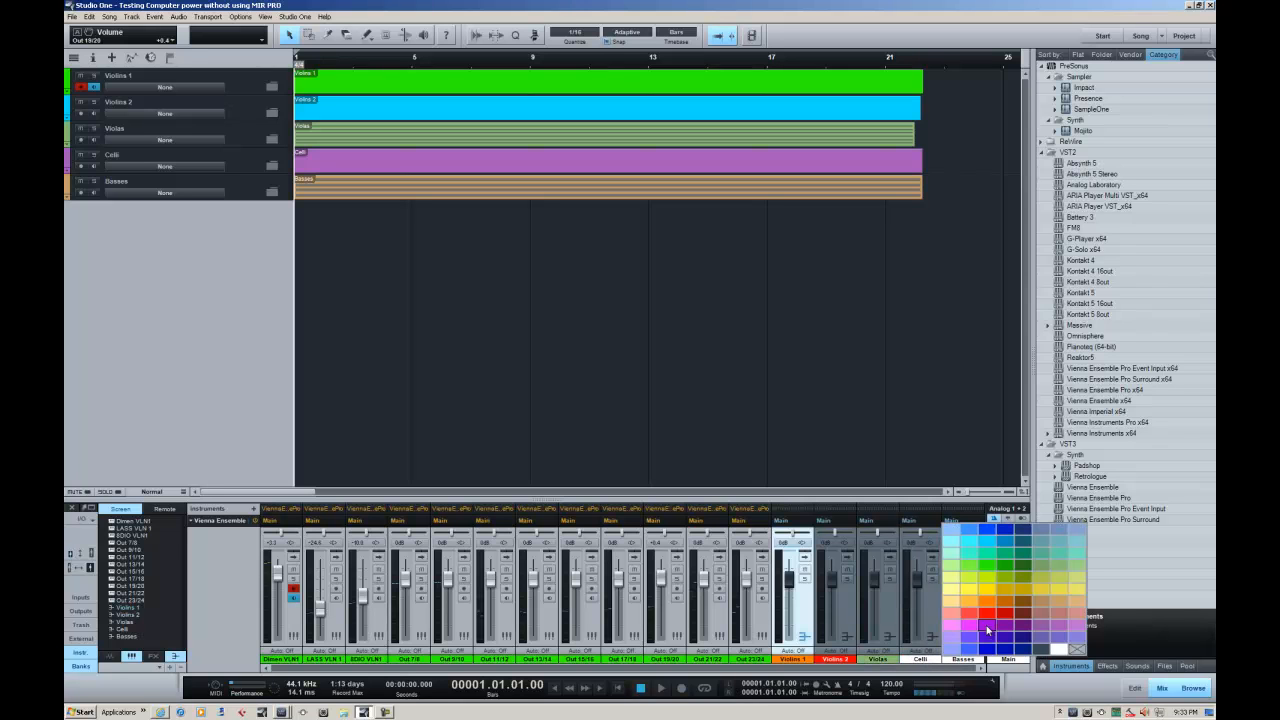
left_click(985, 627)
left_click(961, 661)
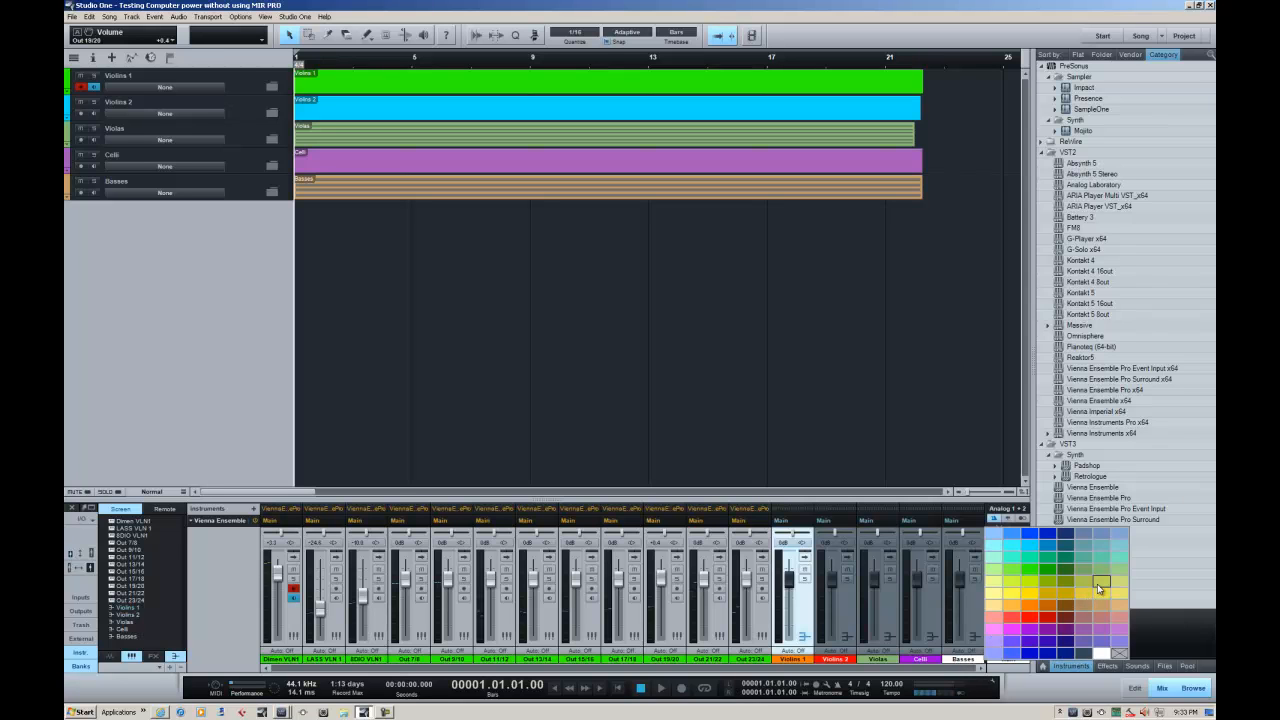
left_click(1099, 588)
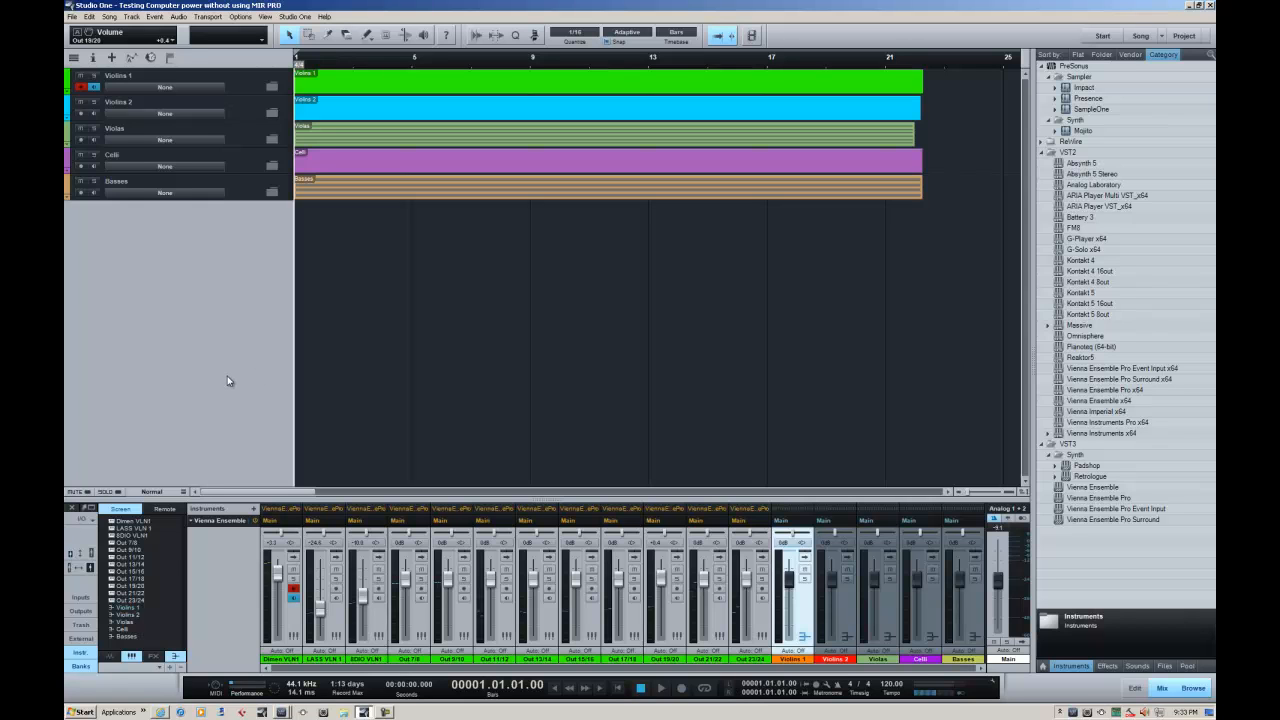
Try assigning the Violins 1 folder track to the Violins 1 bus, and set the folder's bus back to None
left_click(162, 89)
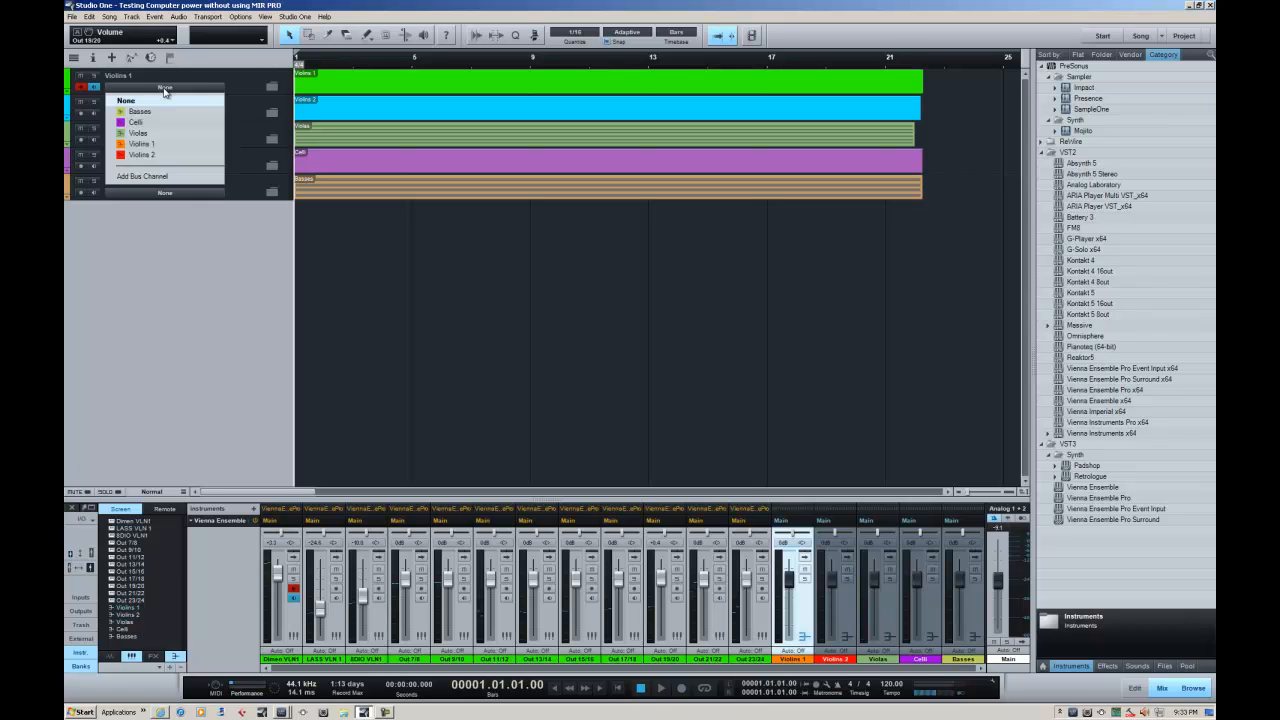
left_click(150, 146)
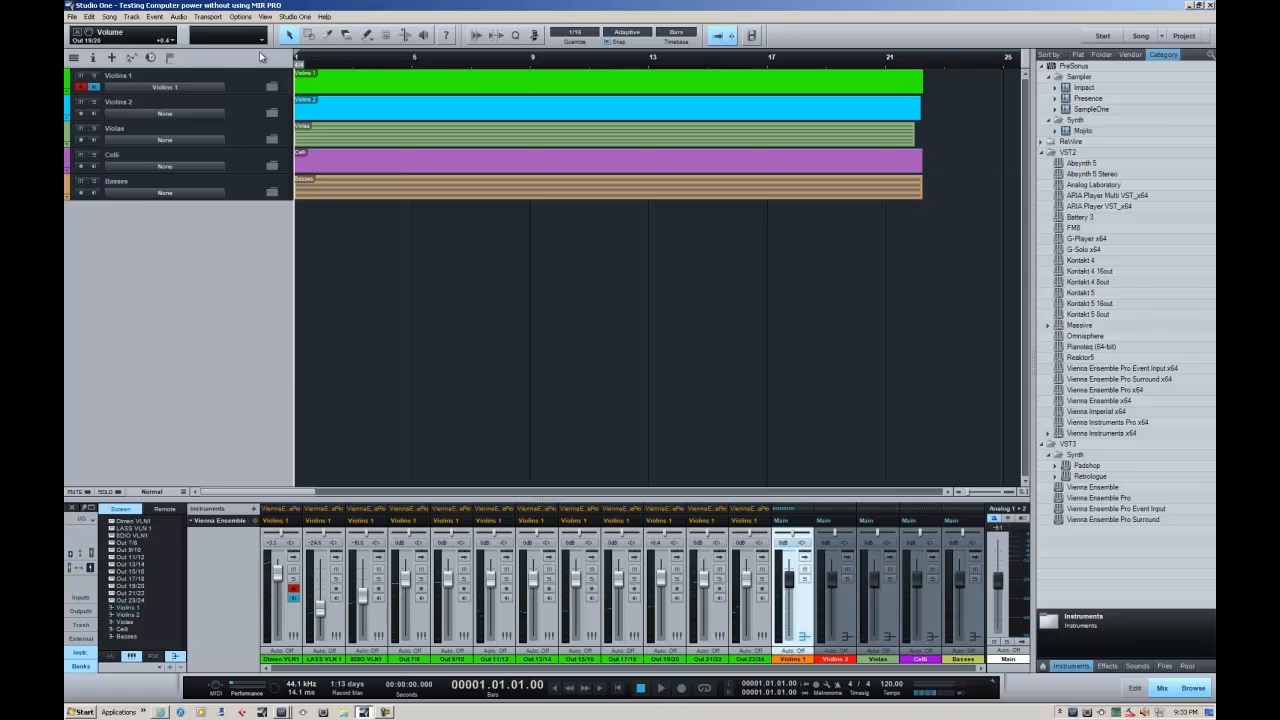
left_click(184, 87)
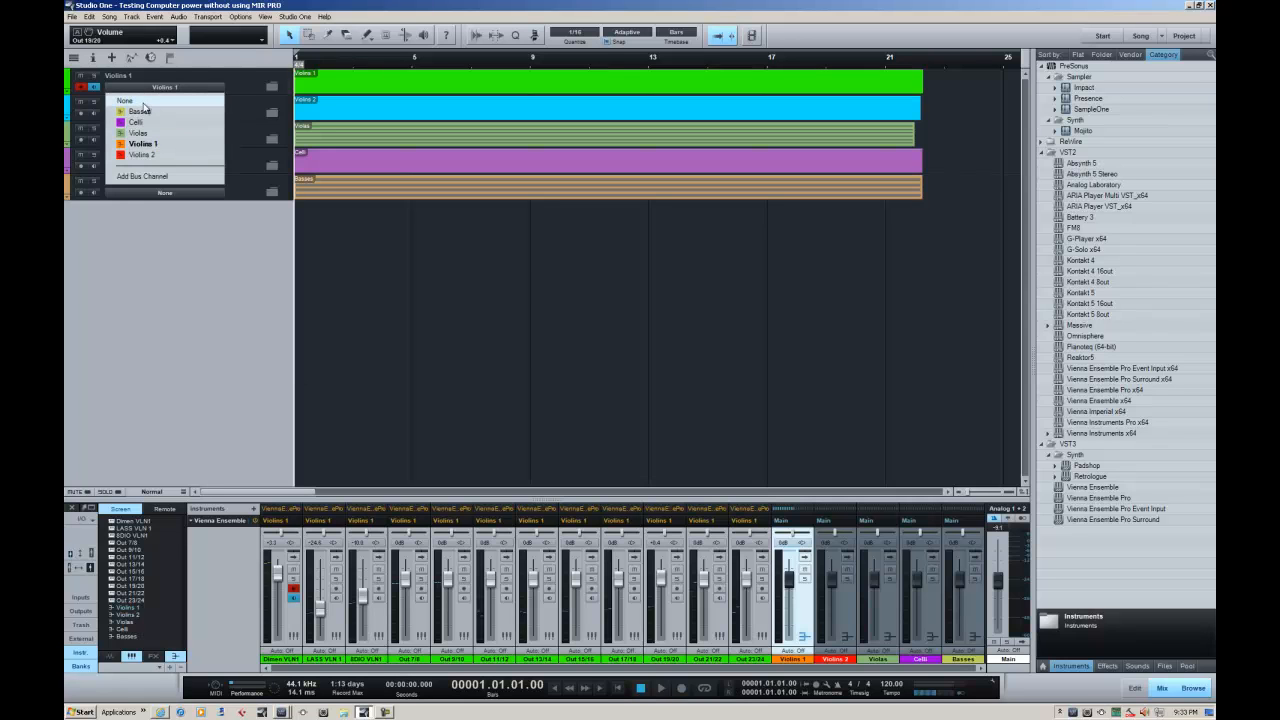
left_click(150, 100)
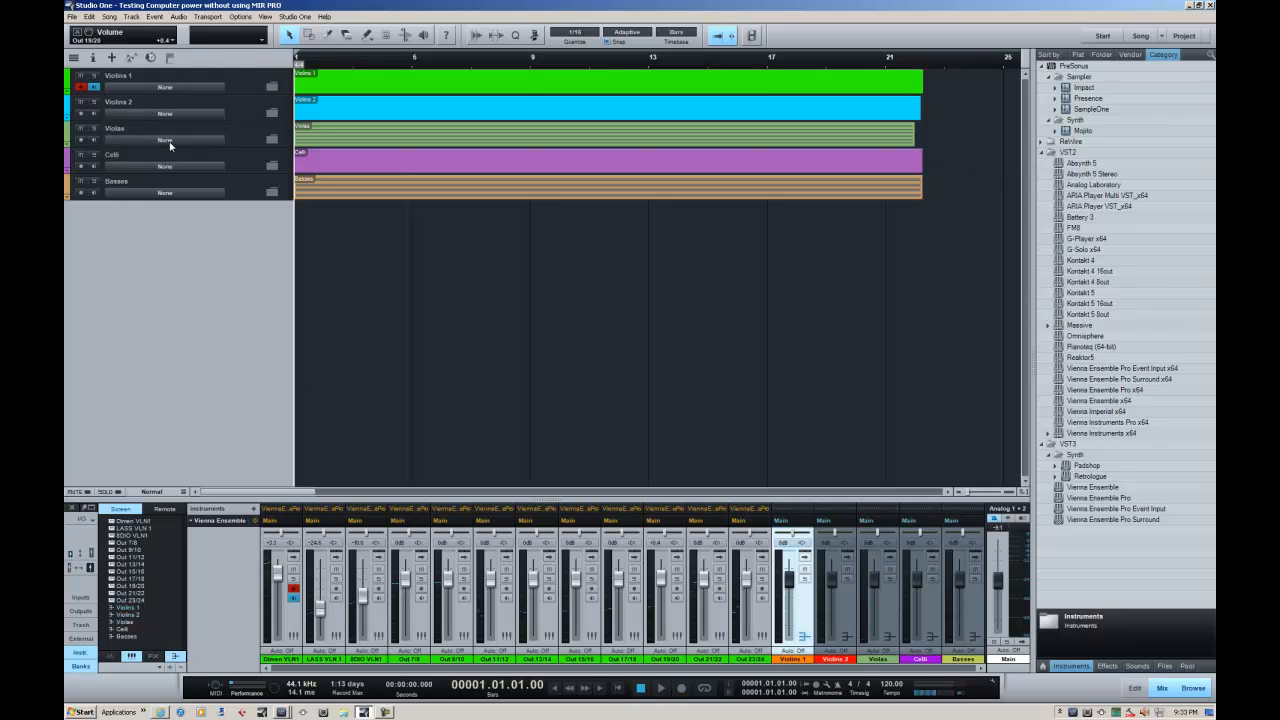
left_click(152, 88)
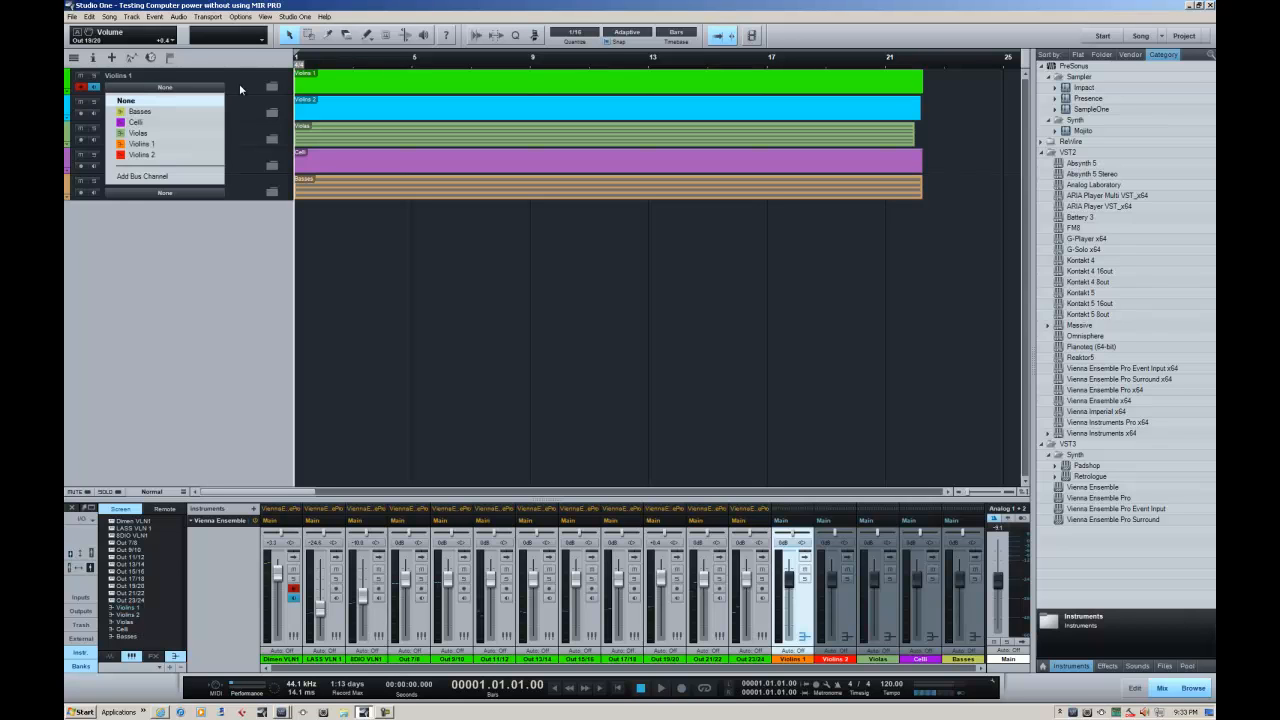
left_click(245, 87)
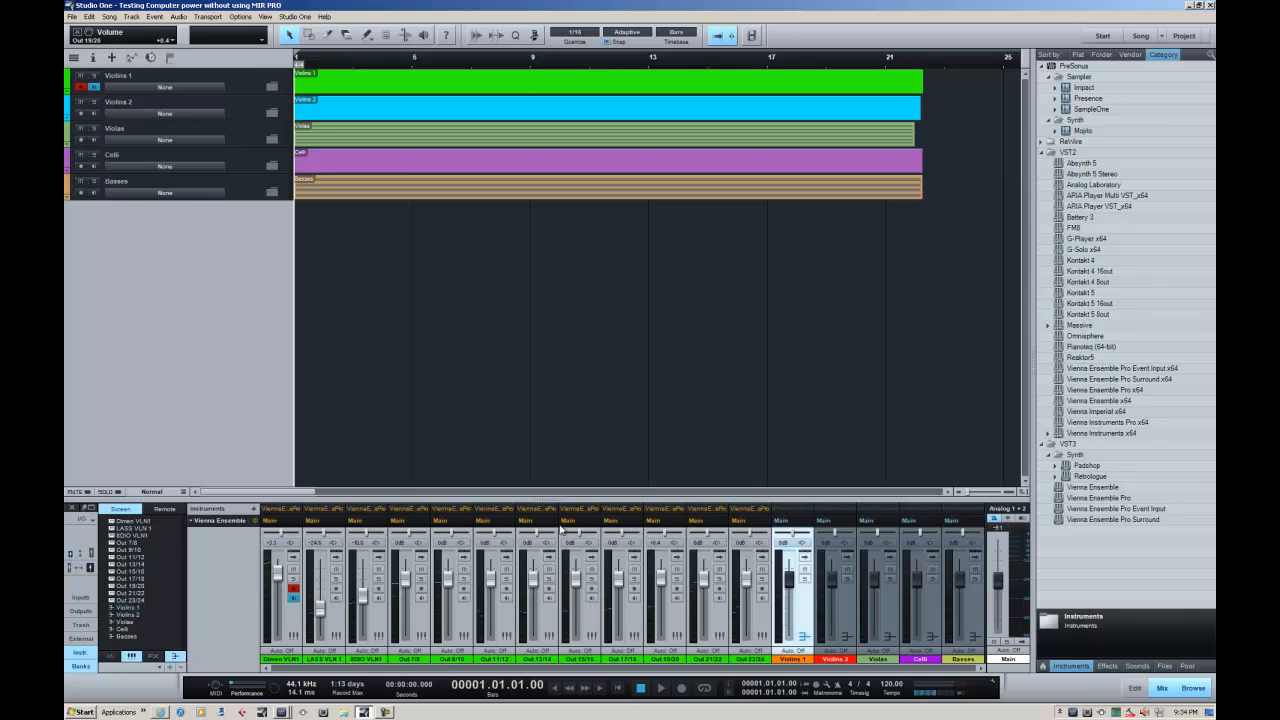
Route the outputs of the three VLN1 instrument channels to the Violins 1 bus
left_click(276, 523)
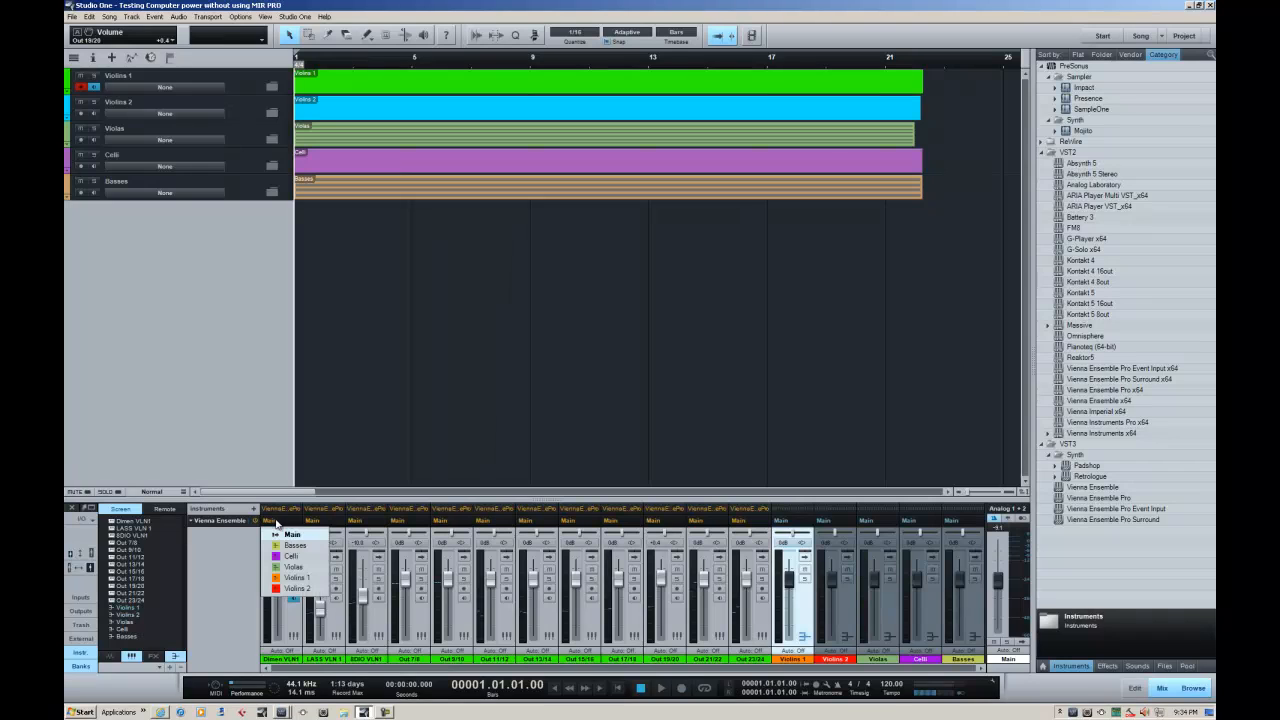
left_click(296, 577)
left_click(313, 521)
left_click(338, 577)
left_click(356, 521)
left_click(381, 577)
Route the outputs of channels Out 7/8, Out 9/10 and Out 11/12 to the Violins 2 bus
left_click(398, 521)
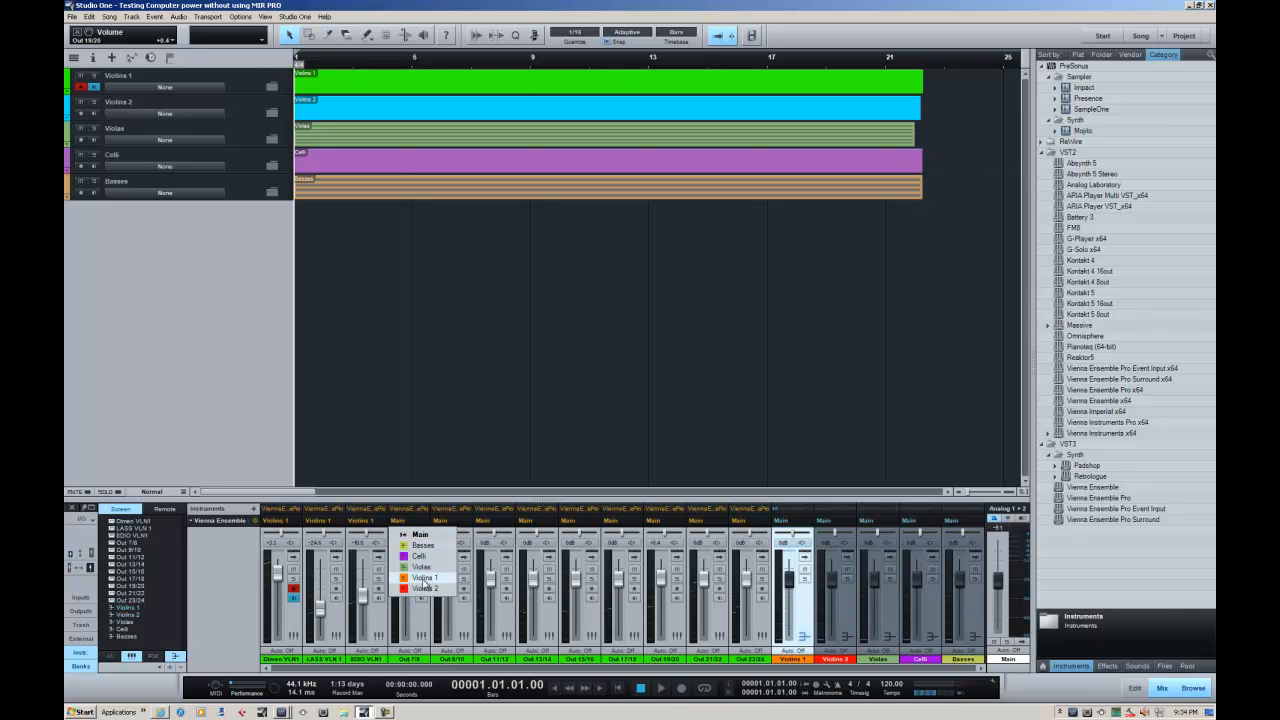
left_click(424, 588)
left_click(441, 521)
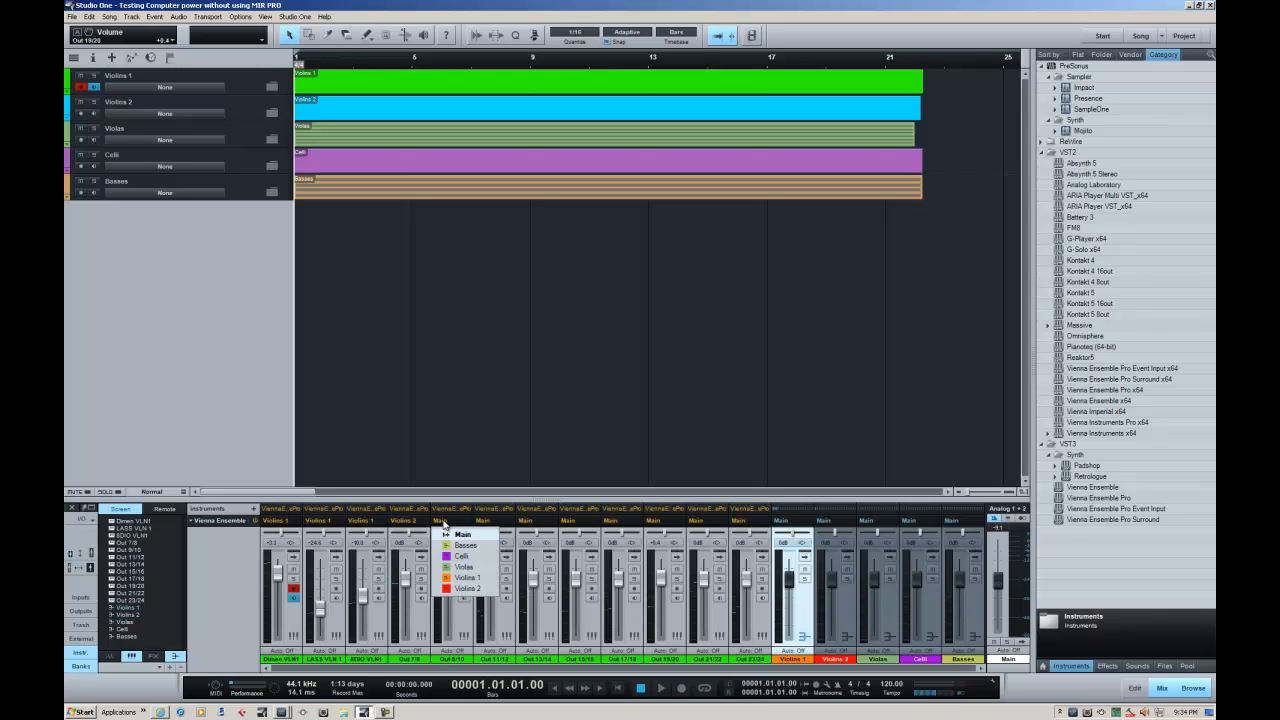
left_click(467, 588)
left_click(486, 521)
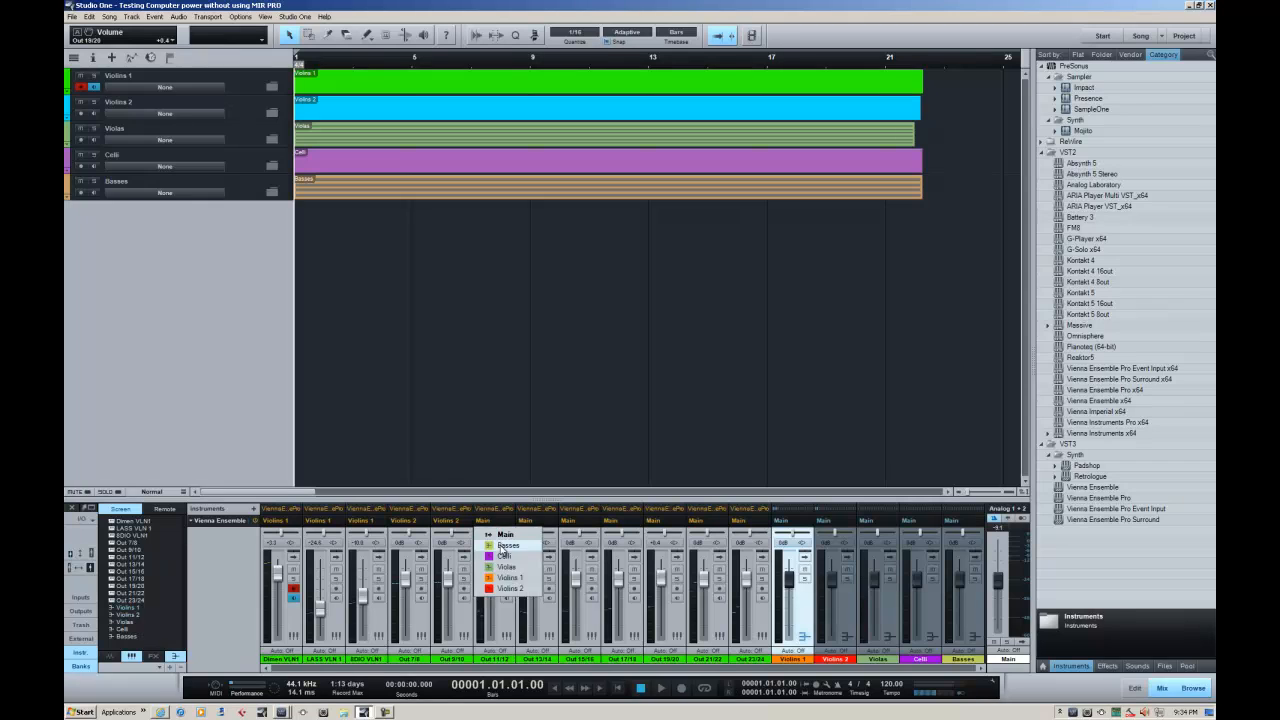
left_click(510, 588)
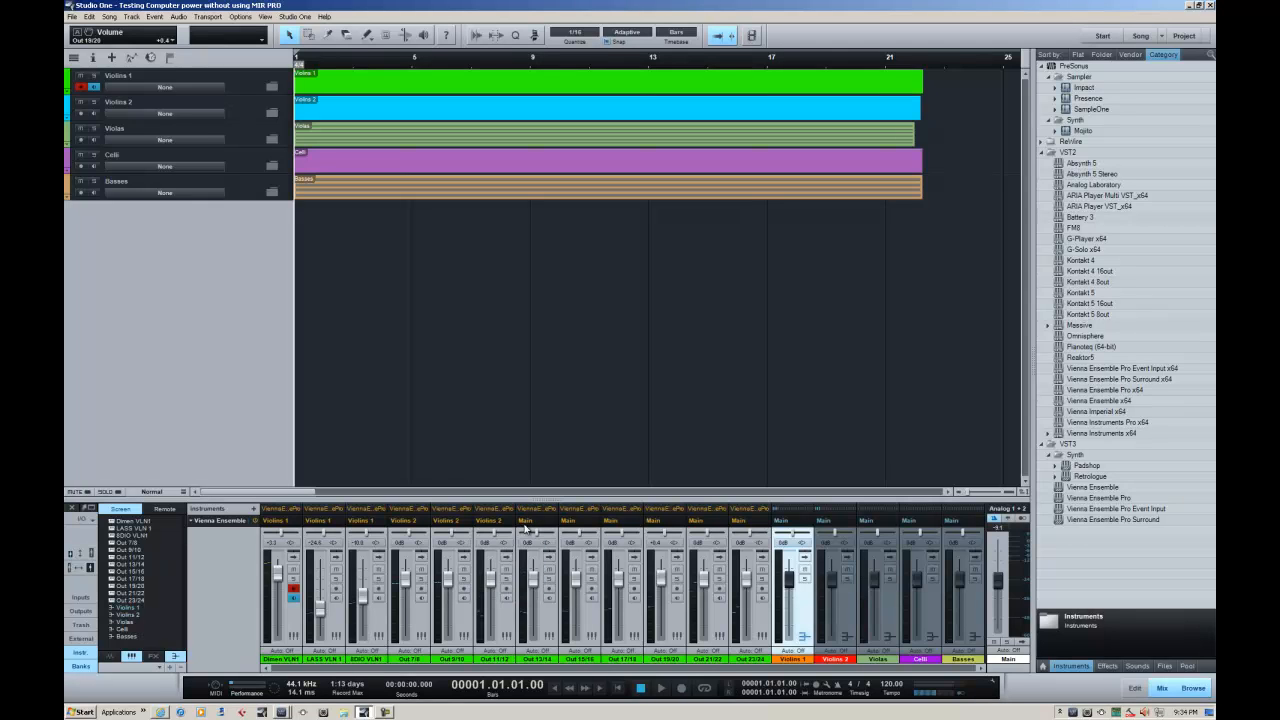
Route the outputs of channels Out 13/14 and Out 15/16 to the Violas bus
left_click(525, 522)
left_click(548, 566)
left_click(568, 522)
left_click(591, 566)
Route the outputs of channels Out 17/18 and Out 19/20 to the Celli bus
left_click(617, 522)
left_click(632, 556)
left_click(653, 522)
left_click(674, 557)
Route channels Out 21/22 and Out 23/24 to the Basses bus, and play the song briefly to check the routing
left_click(696, 521)
left_click(716, 545)
left_click(736, 522)
left_click(757, 545)
left_click(661, 688)
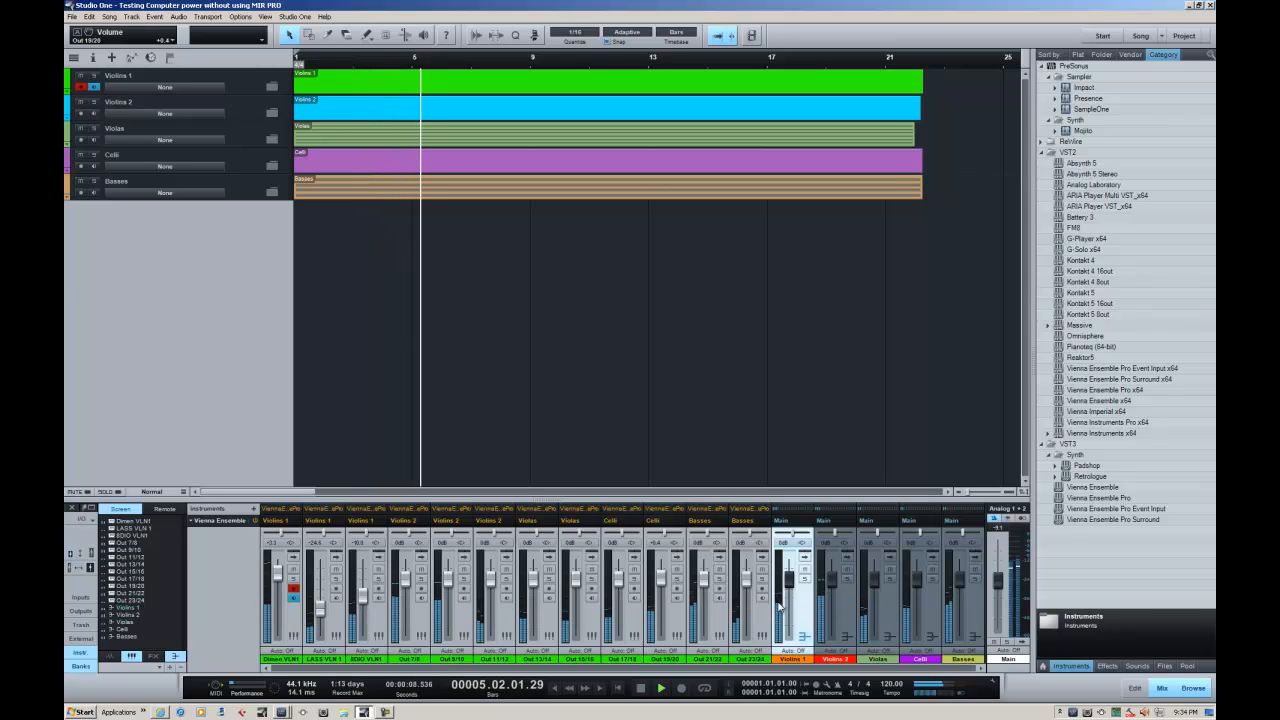
left_click(646, 690)
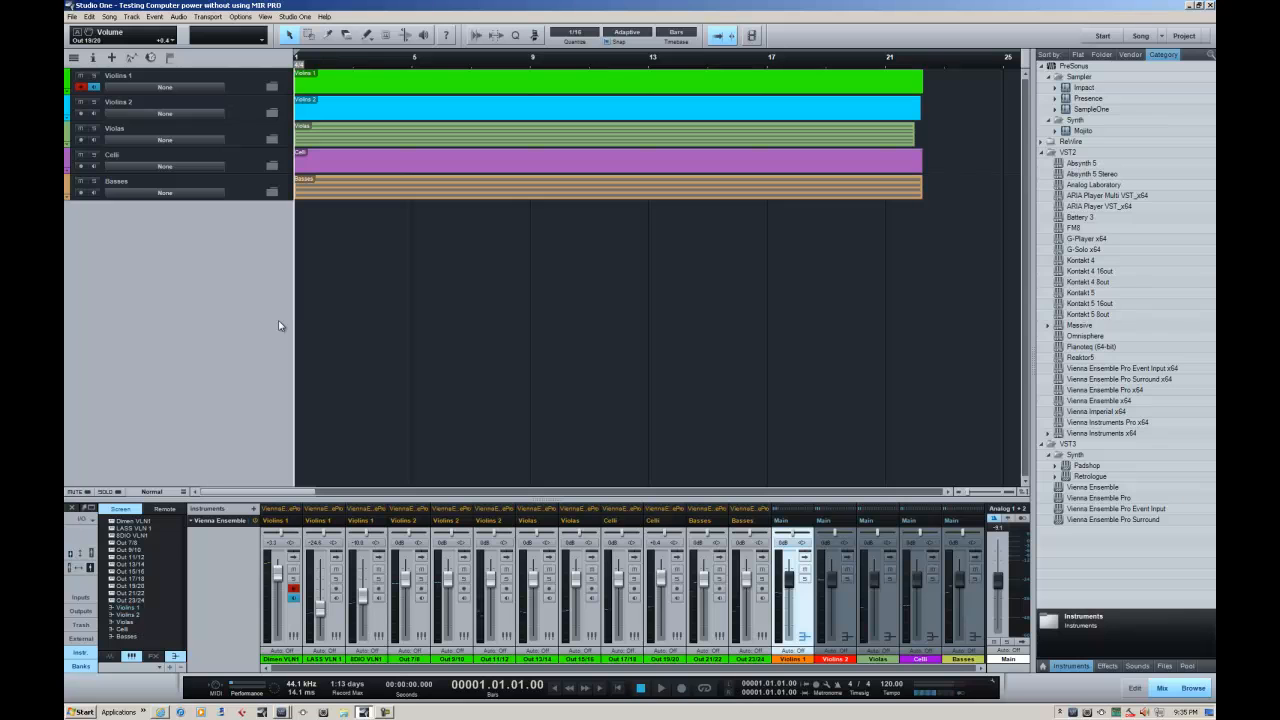
Look inside the Violins 1 folder, selecting all of its tracks, and collapse the folder again
left_click(270, 90)
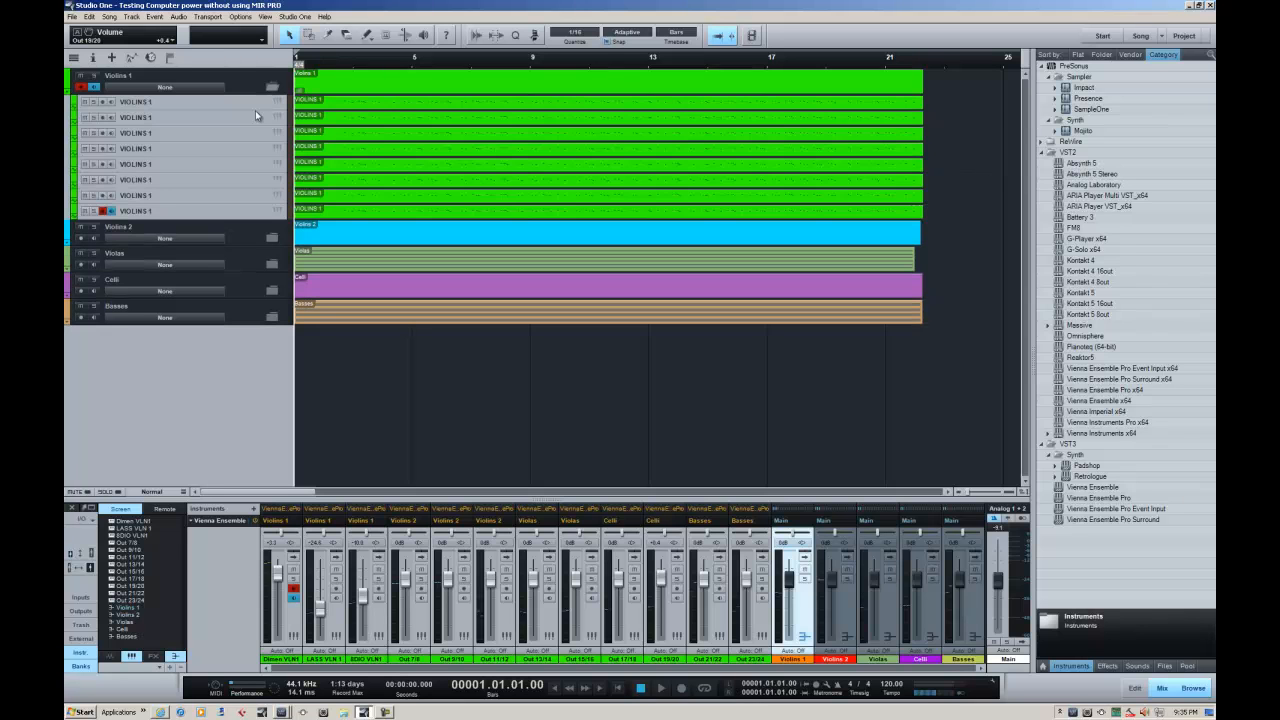
left_click(240, 103)
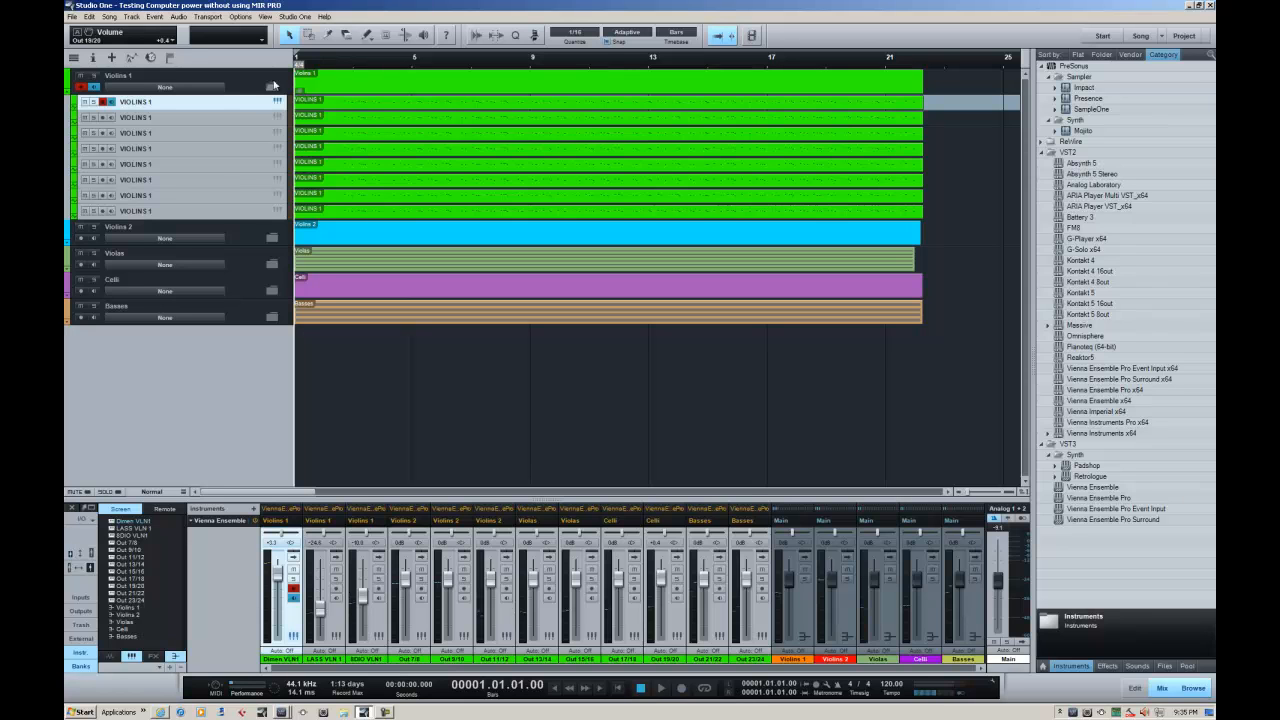
left_click(221, 212, "shift")
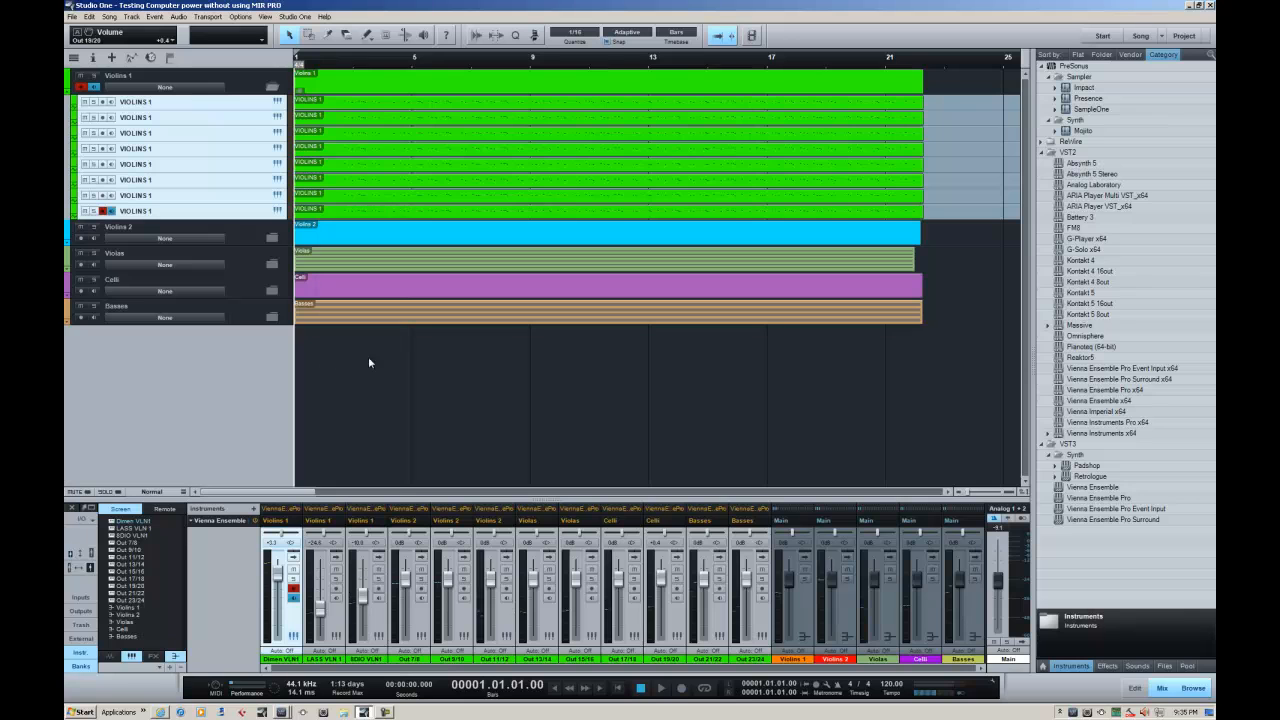
left_click(271, 89)
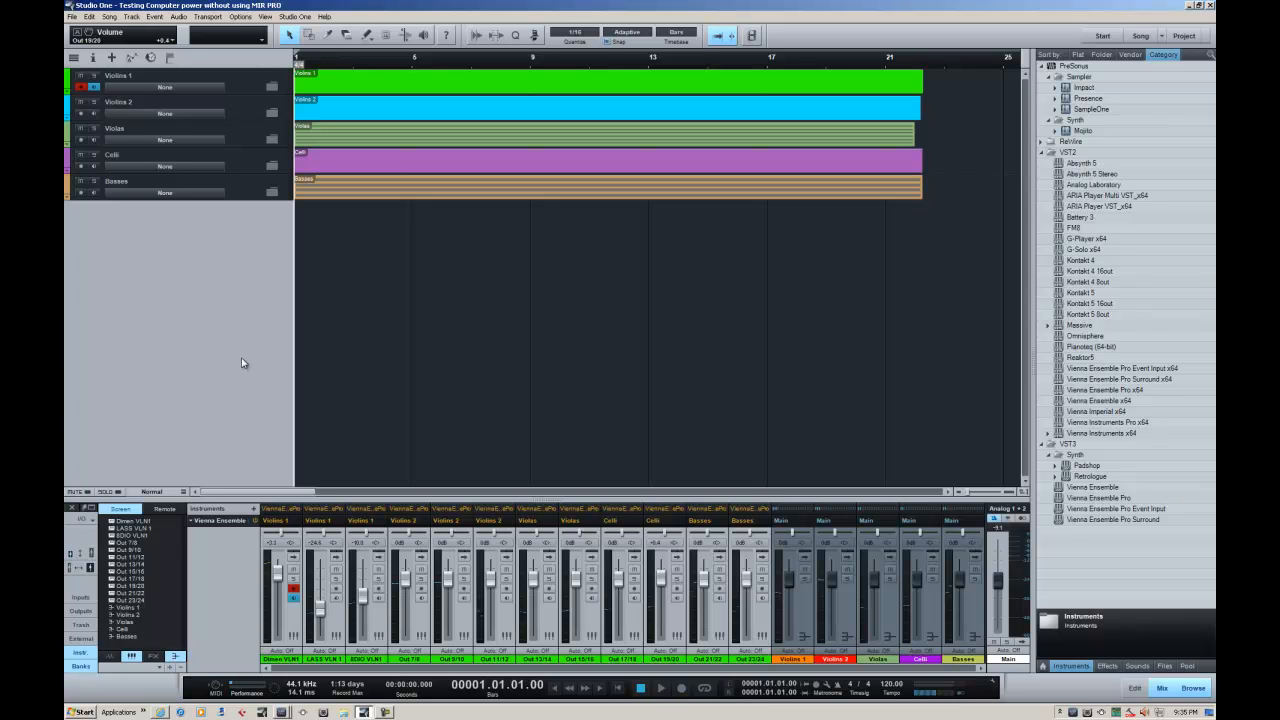
Add a new FX channel as a send on Dimen VLN1 with send level -7.1, and move the FX channel after the Basses bus
left_click(293, 556)
left_click(418, 509)
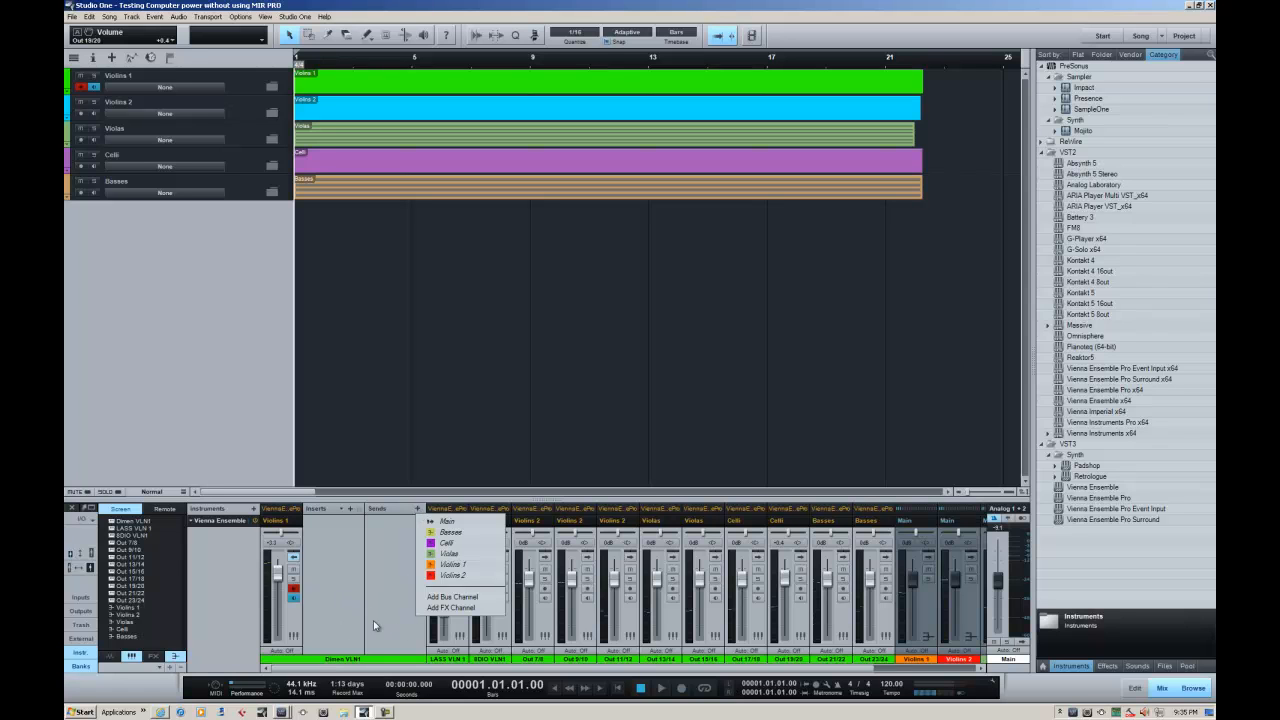
left_click(451, 607)
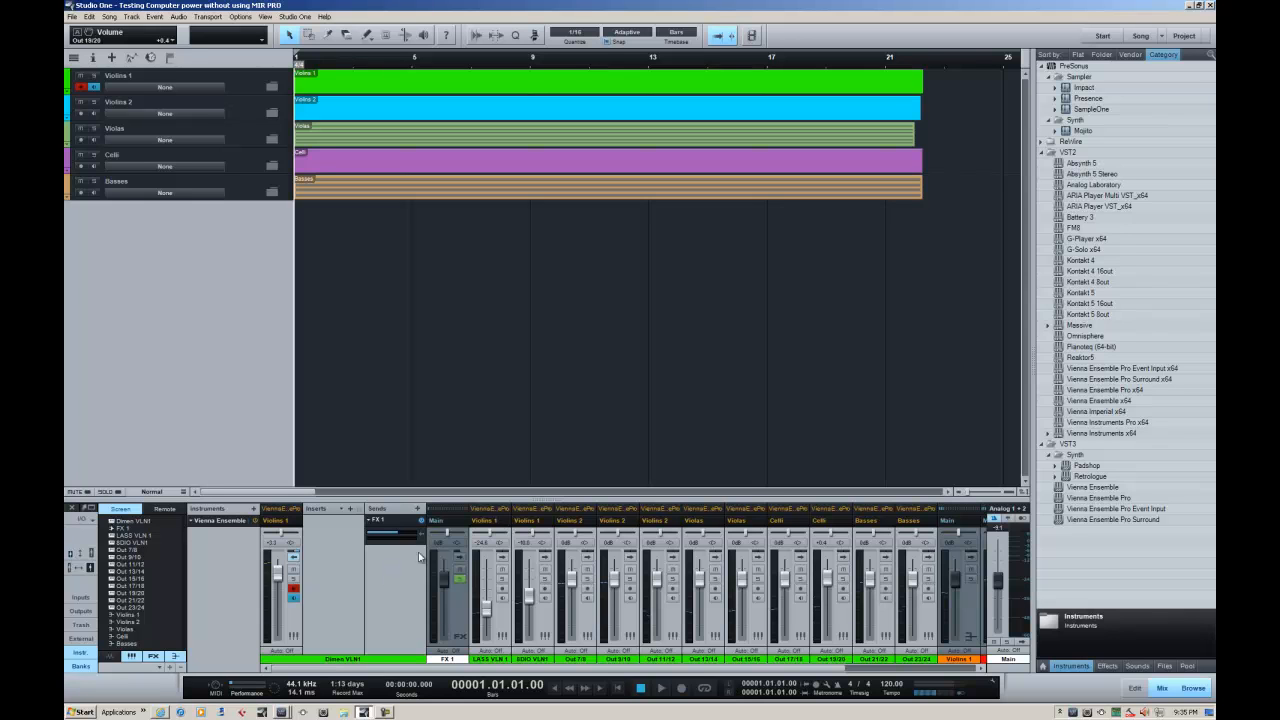
left_click_drag(397, 537, 401, 542)
left_click(293, 558)
left_click_drag(332, 602, 985, 633)
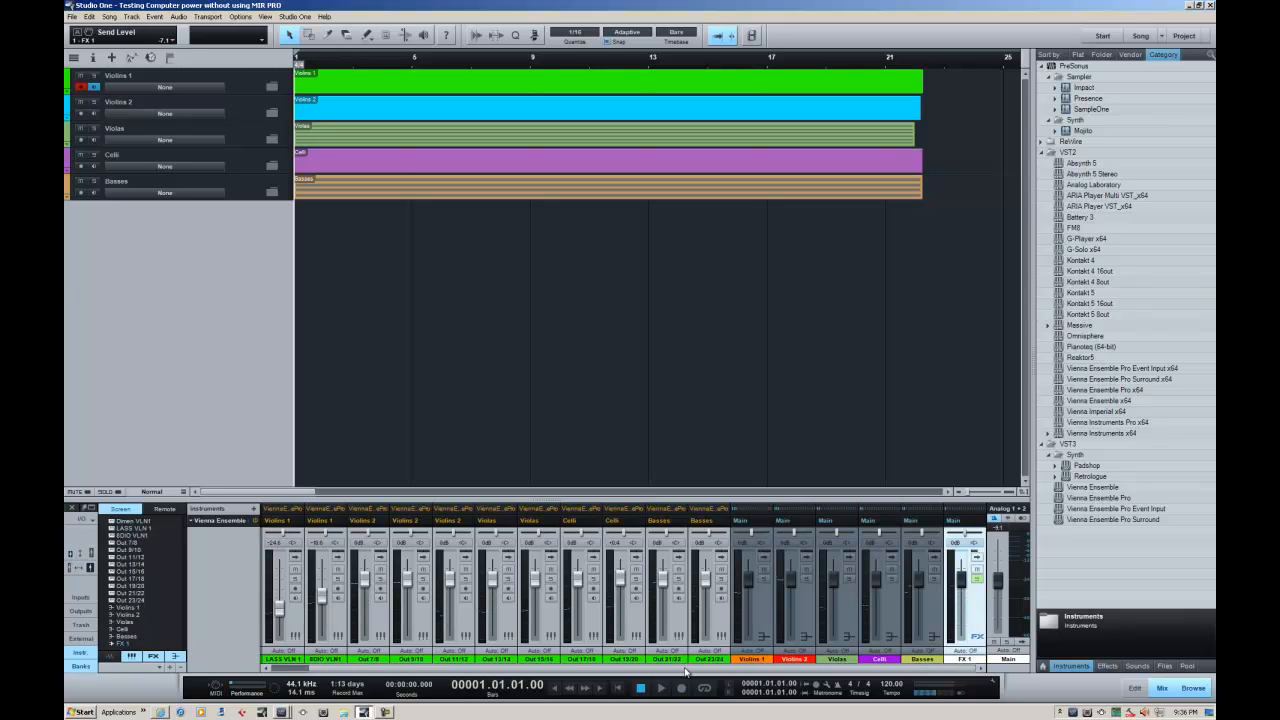
left_click_drag(685, 669, 451, 673)
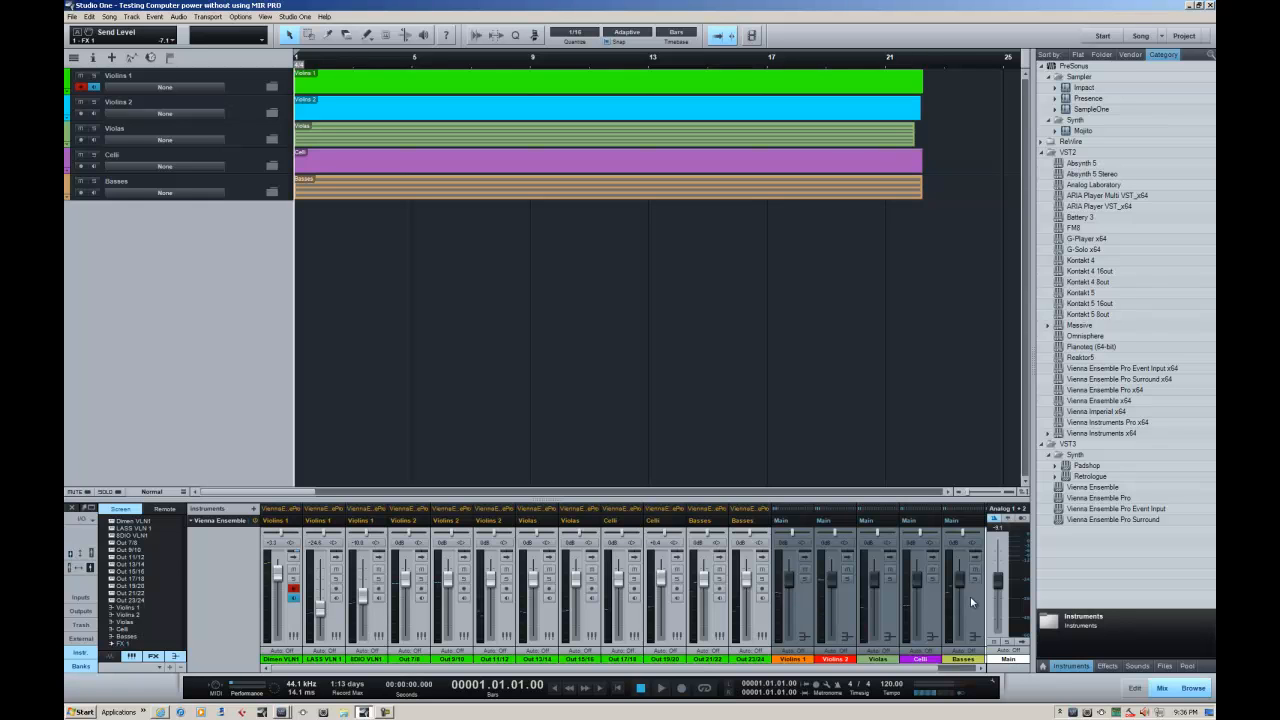
Add five stereo audio tracks named Sections Audio Mixdowns, and move their console channels after the Basses bus
double_click(210, 323)
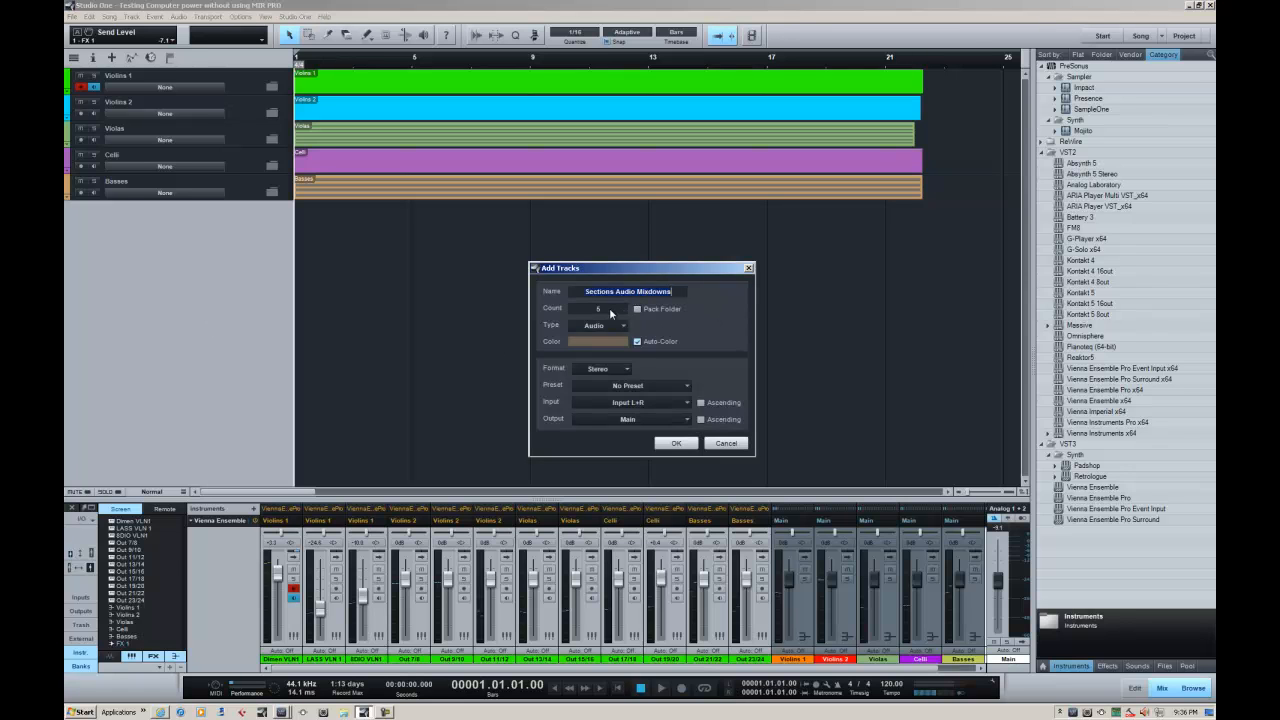
left_click(676, 443)
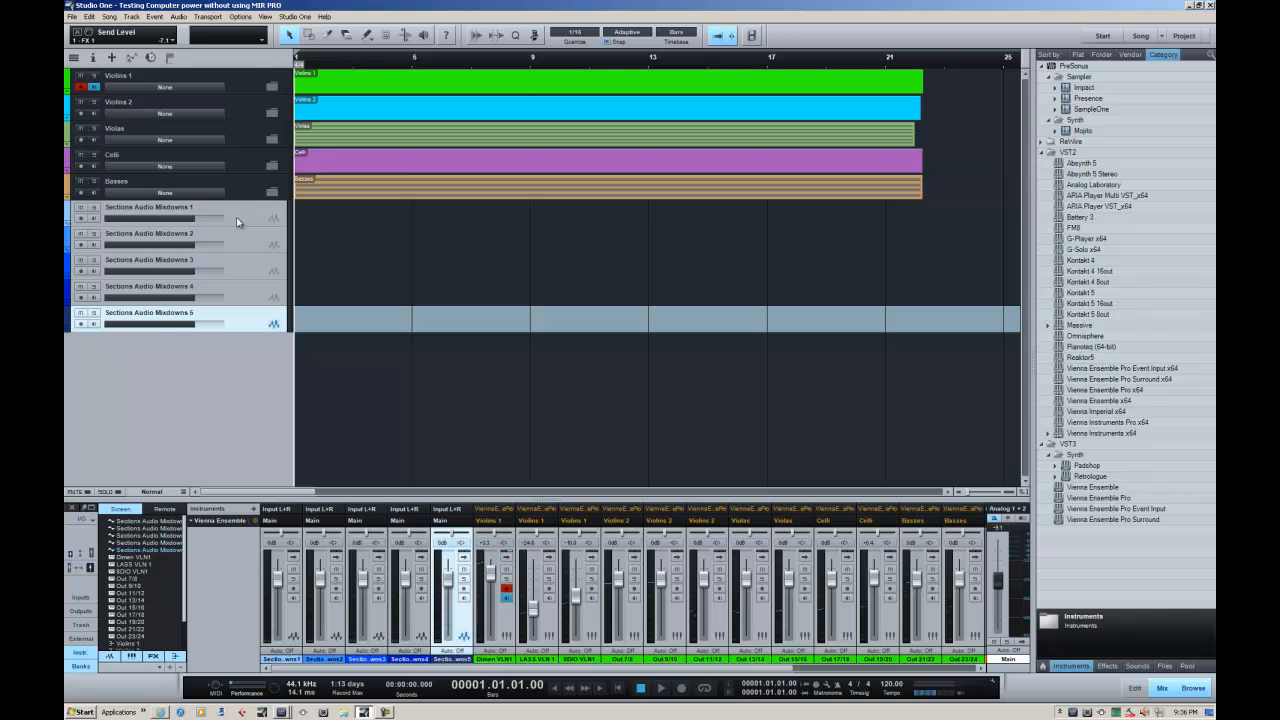
left_click(293, 622, "shift")
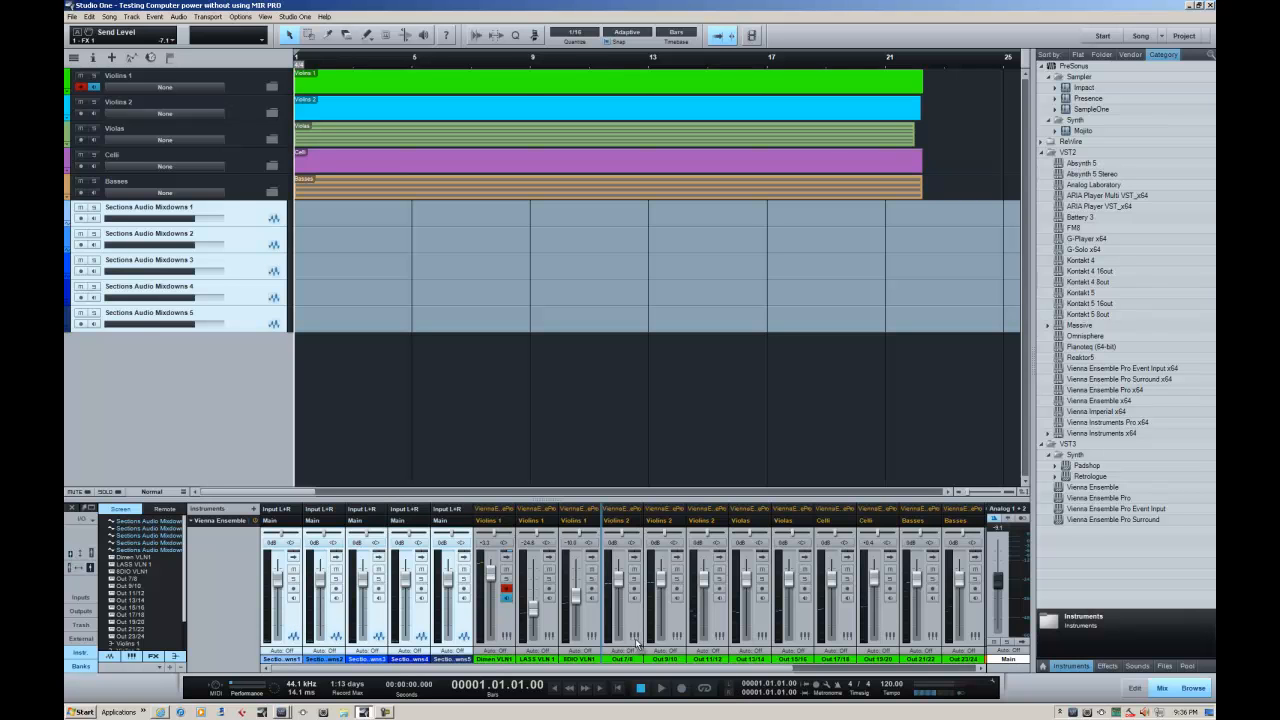
left_click_drag(970, 630, 946, 641)
Move all five string folders, from Violins 1 to Basses, above the Sections Audio Mixdowns tracks in the arrangement
left_click(250, 325)
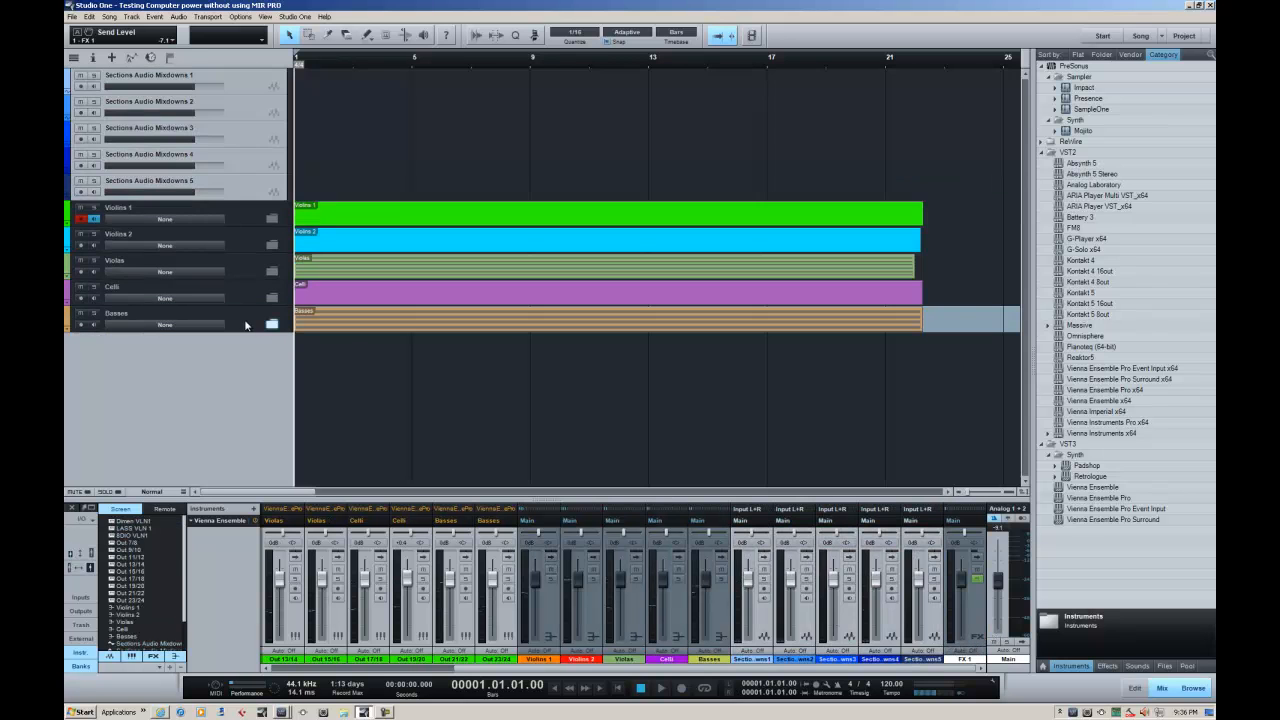
left_click(242, 219, "shift")
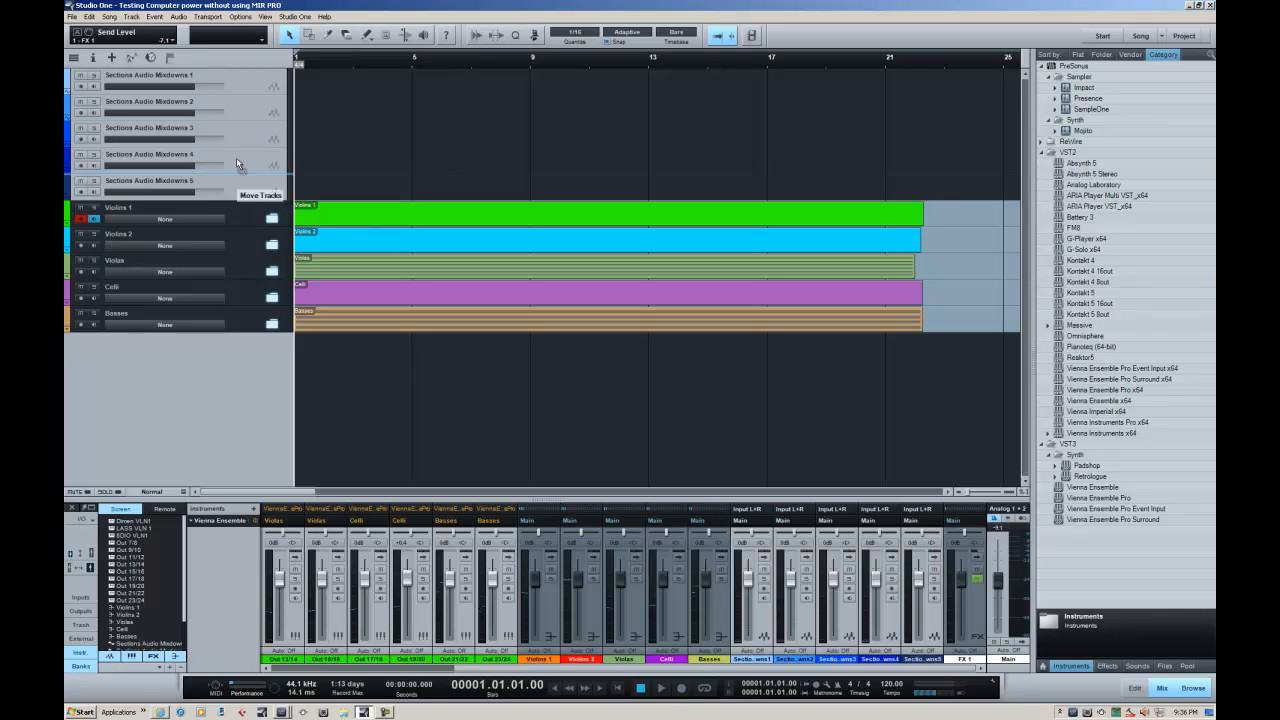
left_click_drag(234, 73, 234, 74)
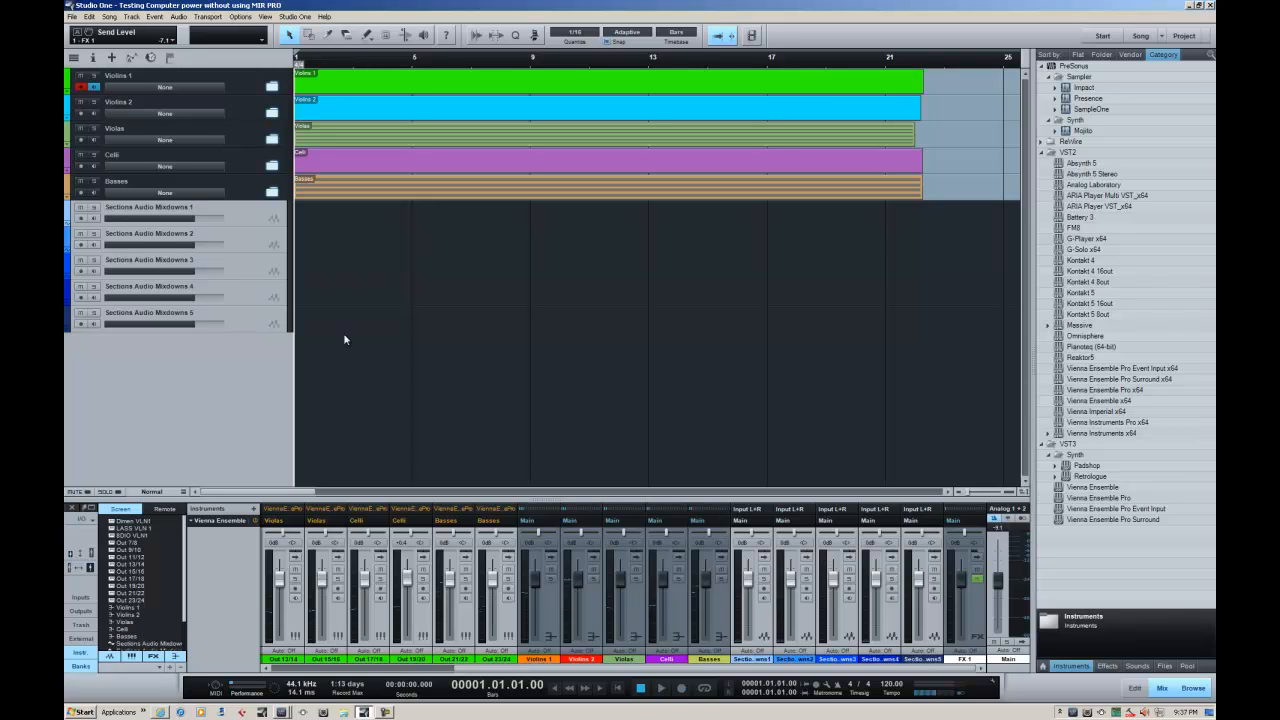
Rename the five Sections Audio Mixdowns tracks in order as Violins 1, Violins 2, Violas, Celli and Basses
double_click(127, 207)
type("V")
key("Tab")
type("Violins 2")
key("Tab")
type("V")
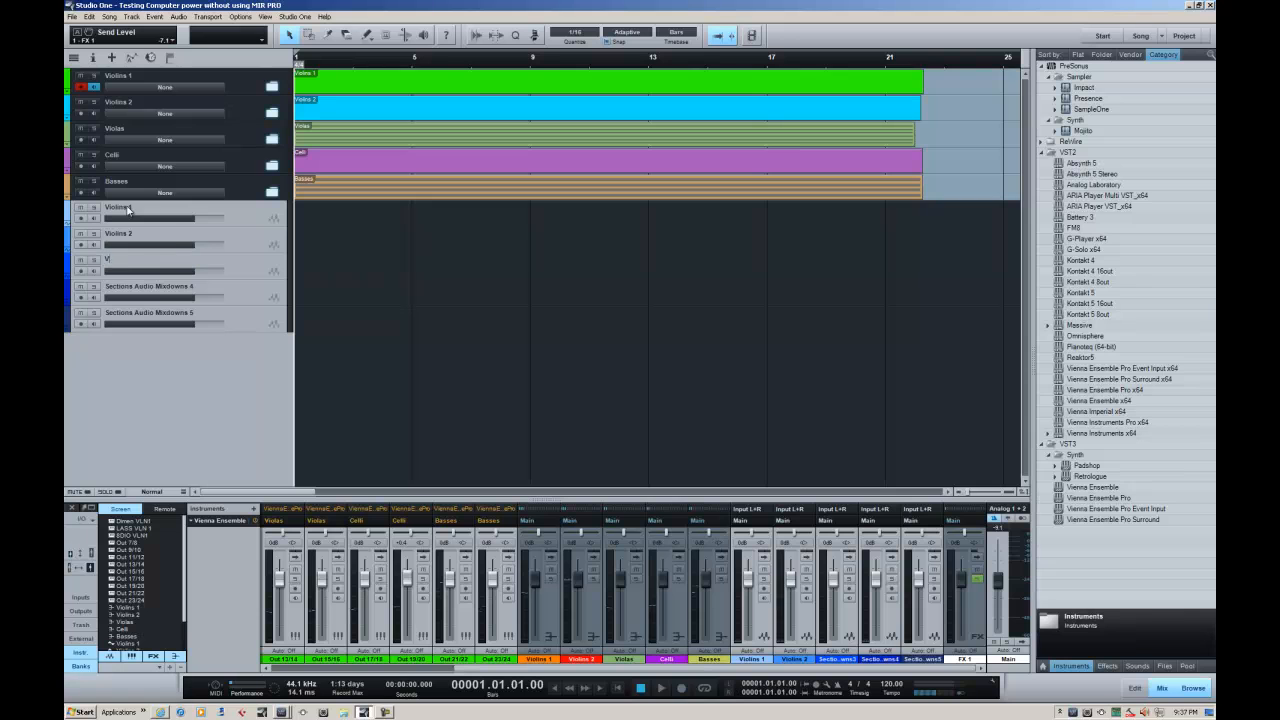
key("Tab")
type("Celli")
key("Tab")
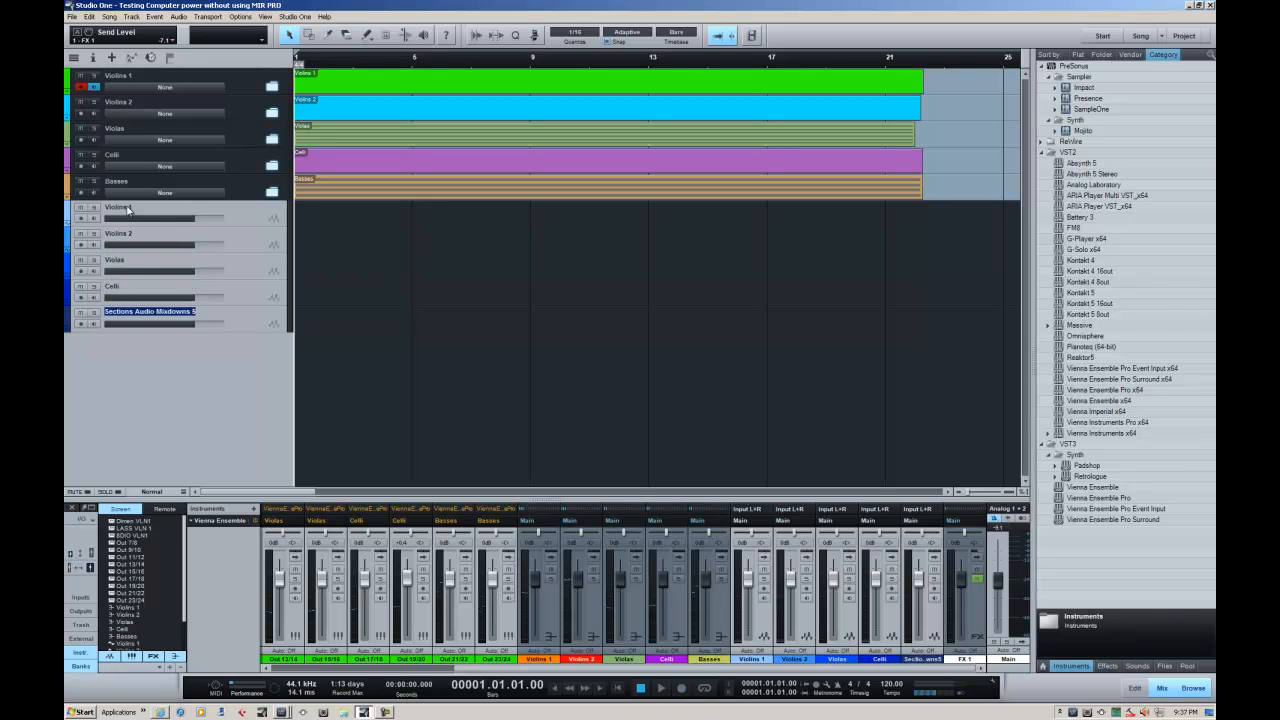
type("Basses")
key("Return")
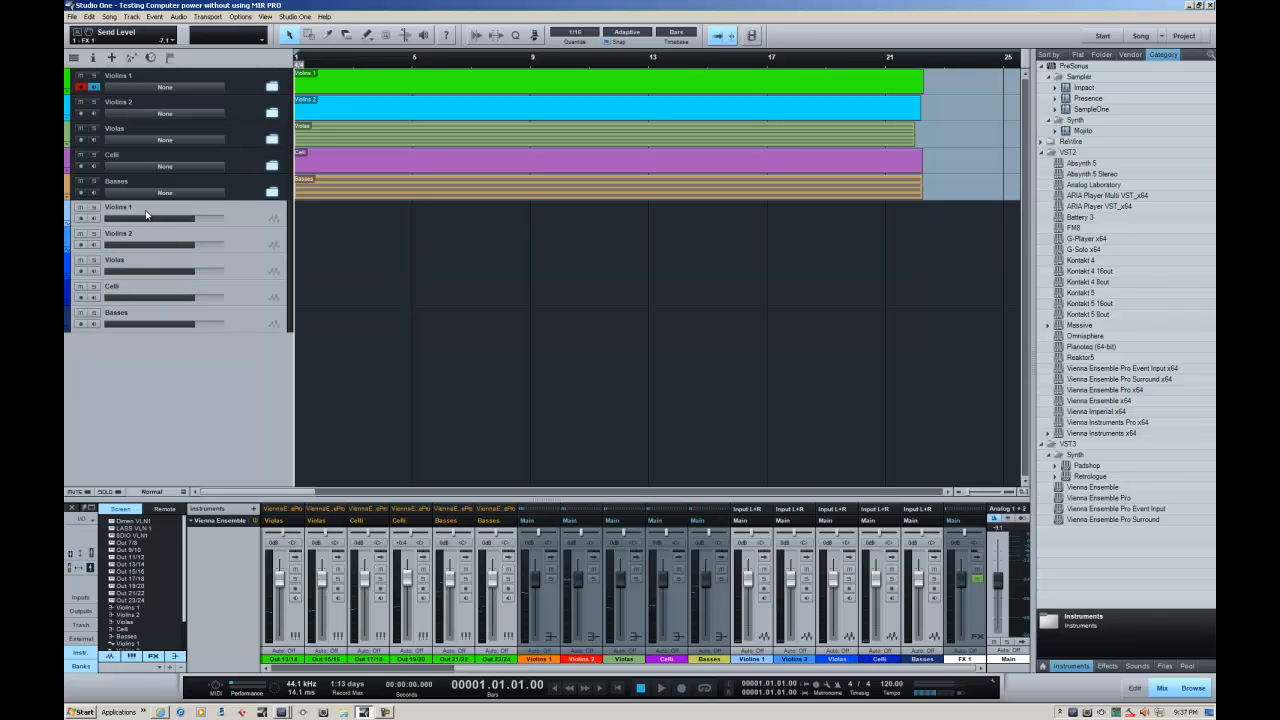
Pack the five audio tracks, from Violins 1 to Basses, into a folder named Section Audio Mixdowns
left_click(146, 214)
left_click(252, 322, "shift")
right_click(252, 322)
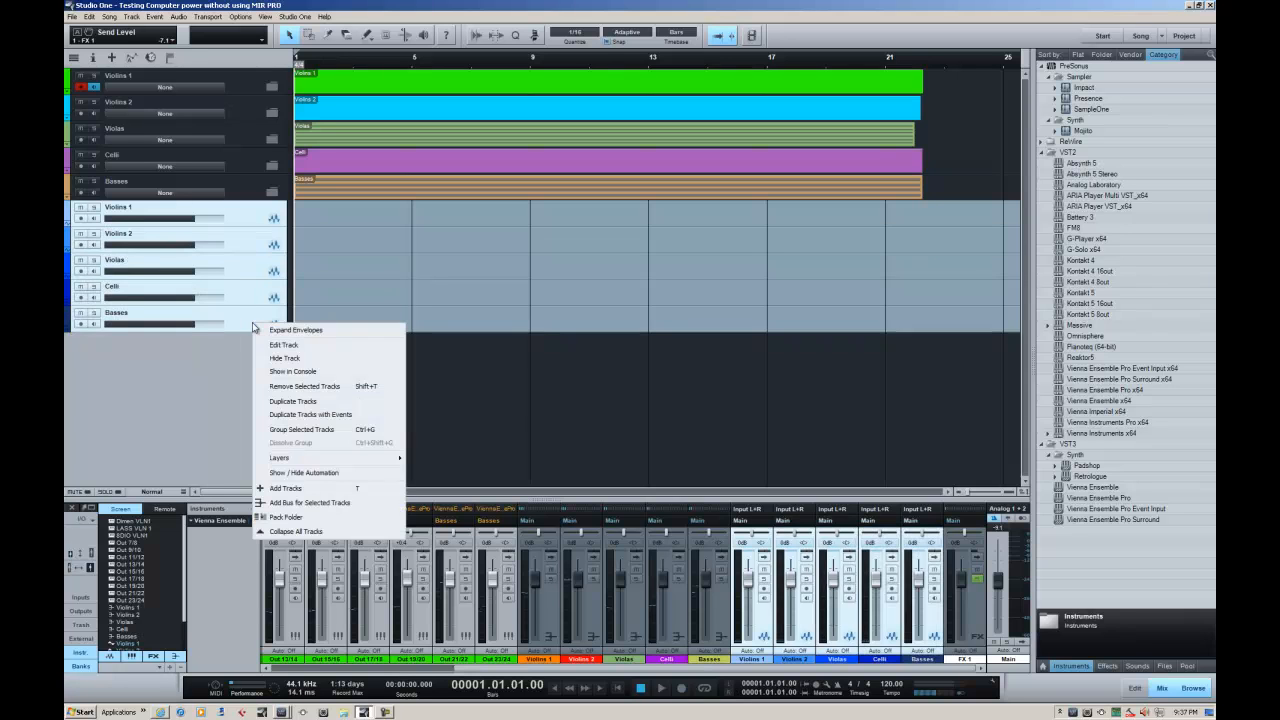
left_click(325, 514)
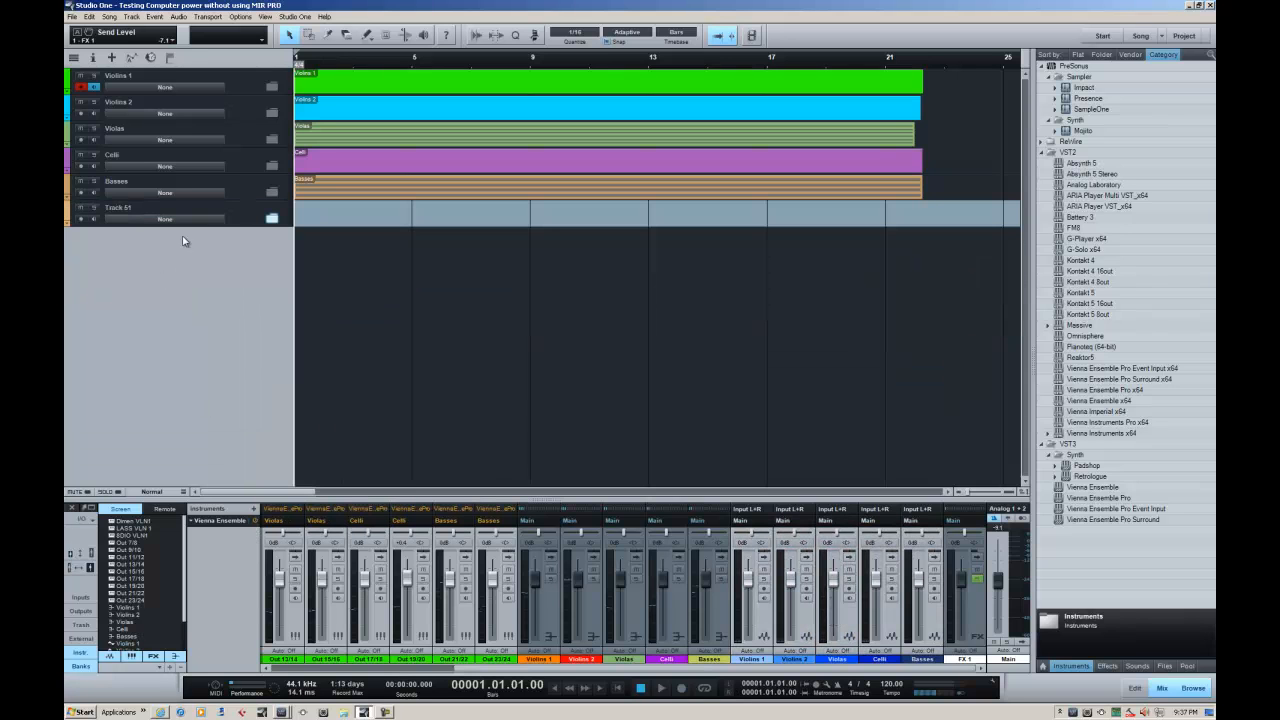
double_click(118, 207)
type("Strings Audio Mixdown")
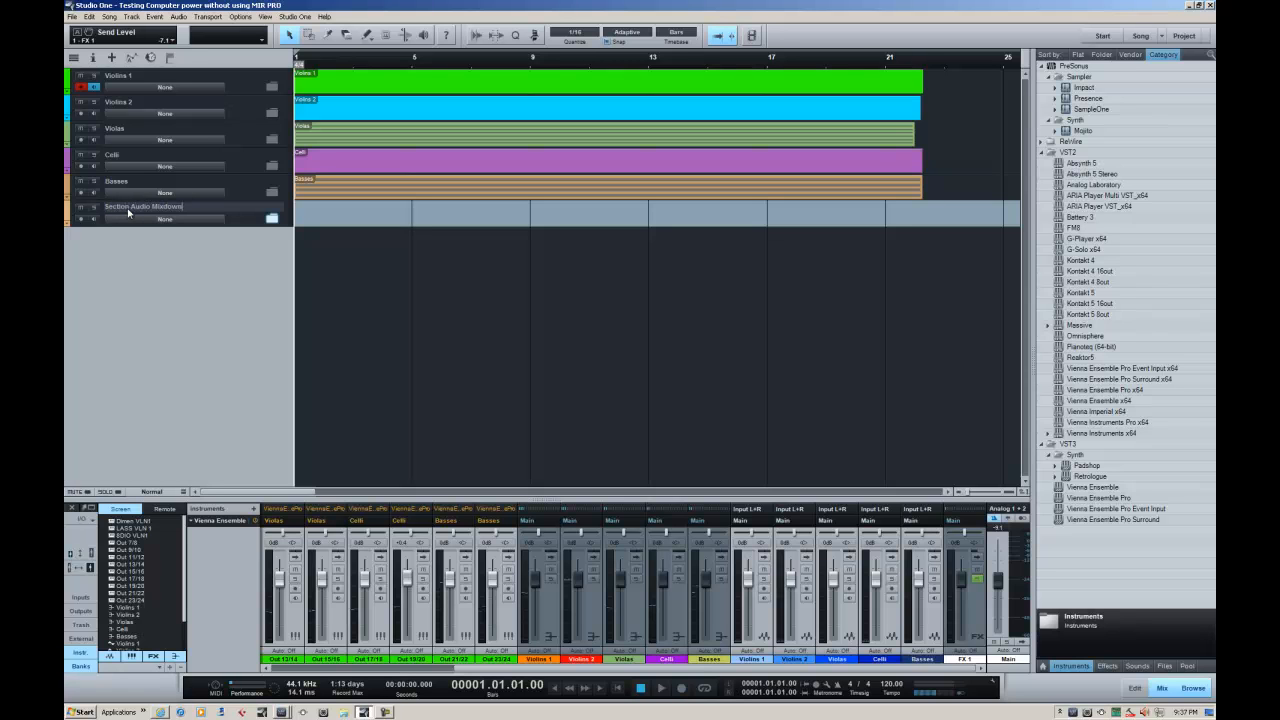
key("Return")
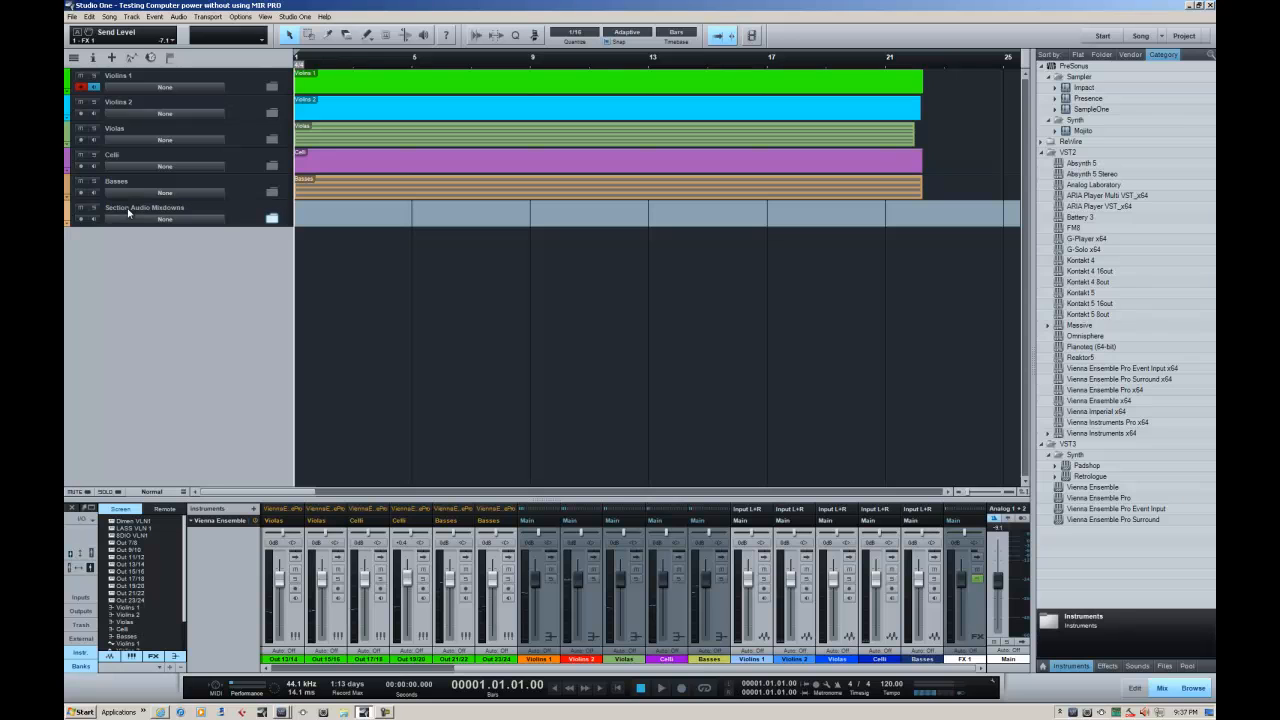
Color the Section Audio Mixdowns folder red and expand it to show its five audio tracks
left_click(66, 210)
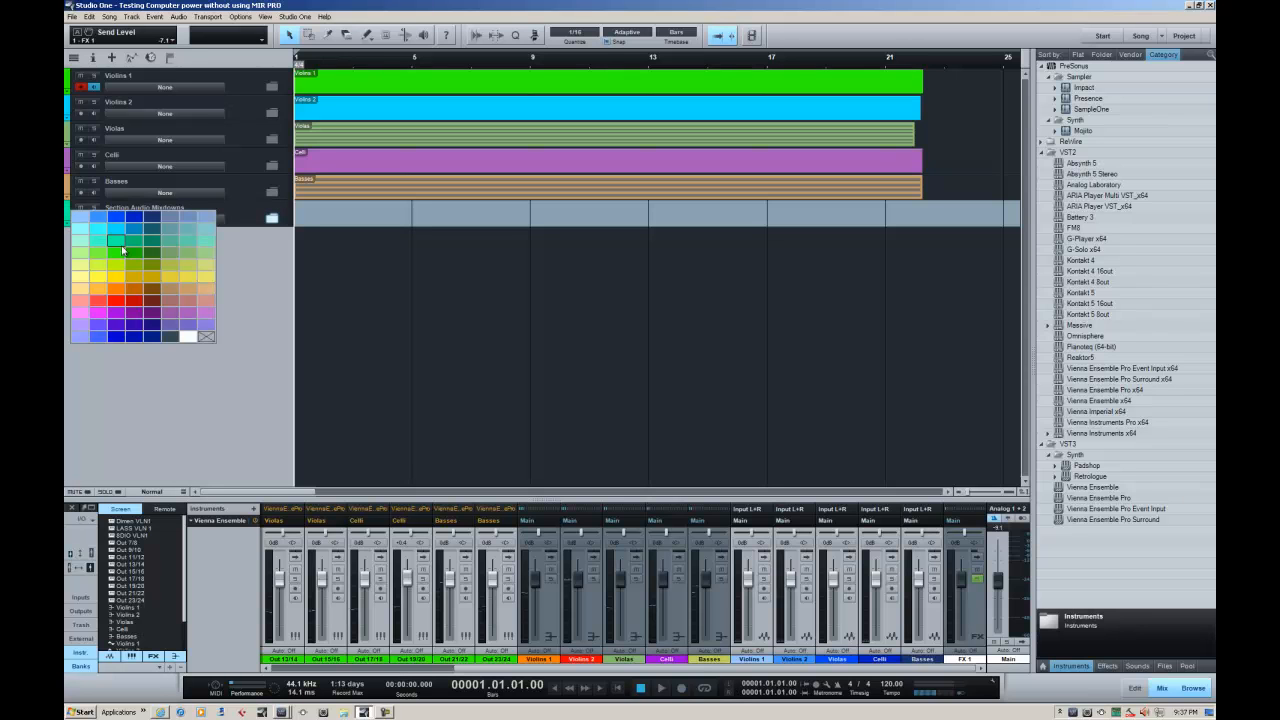
left_click(134, 300)
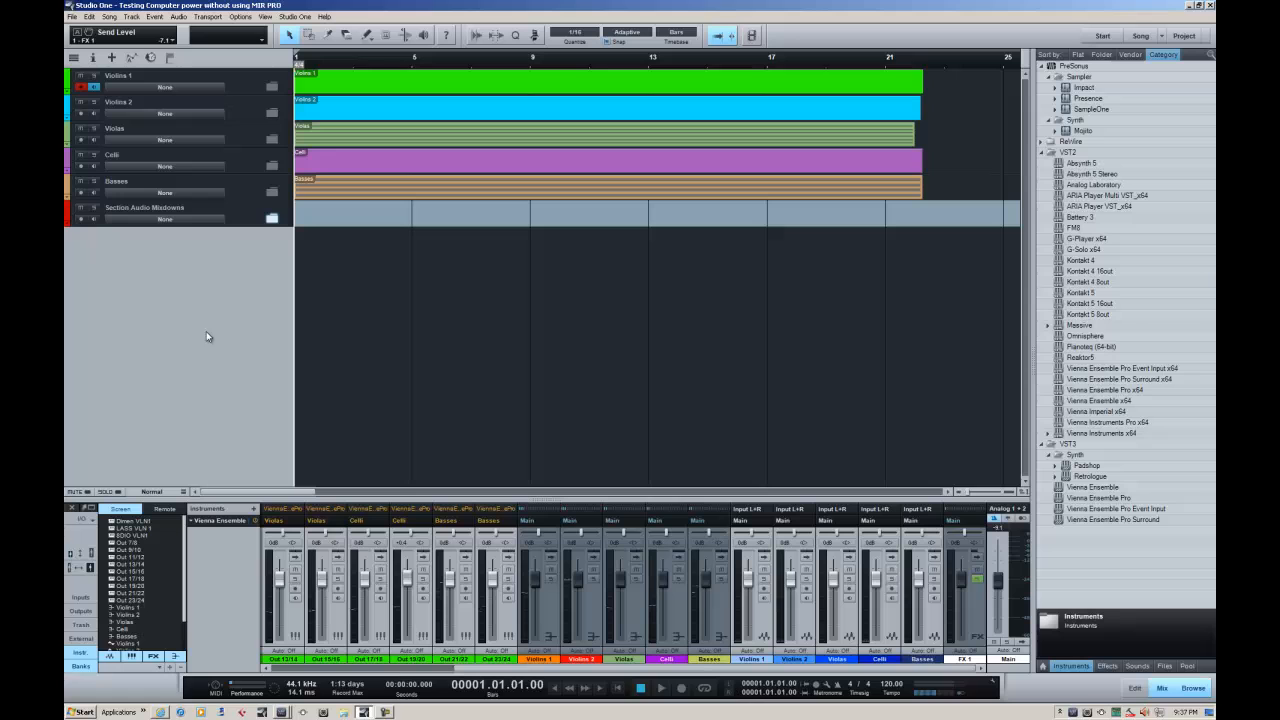
left_click(271, 219)
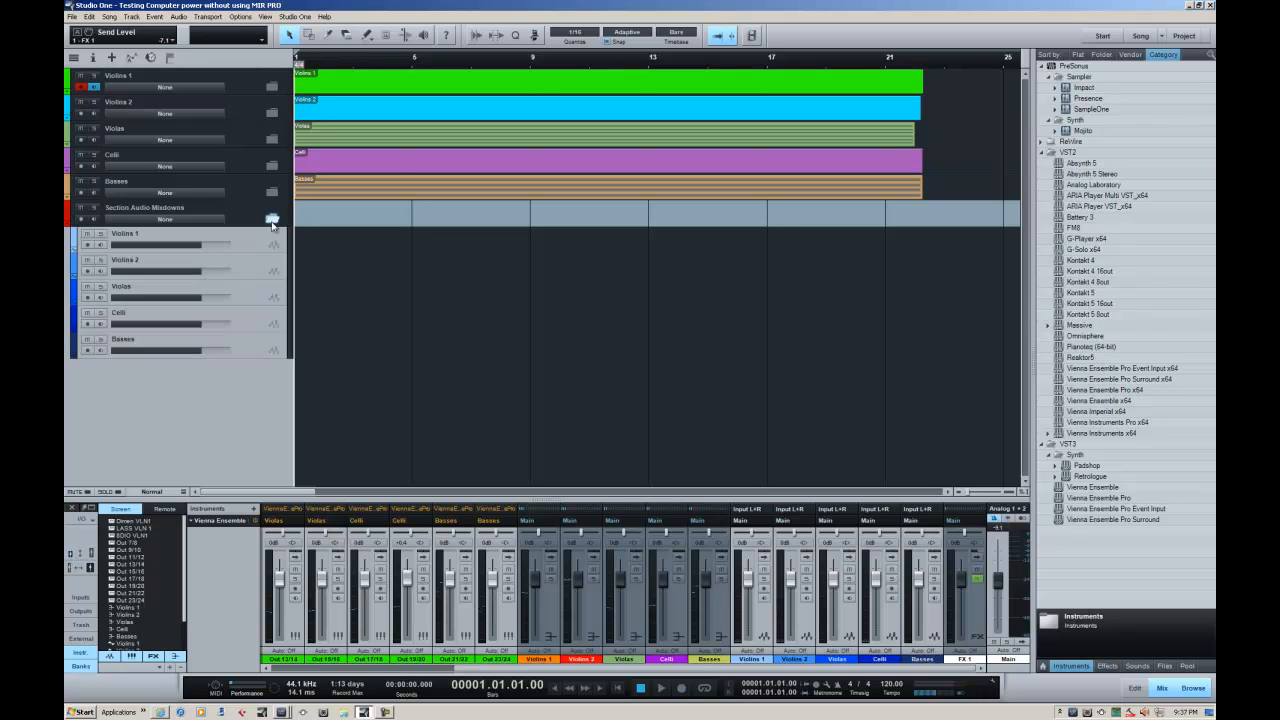
Set the input of the Violins 1 audio track to the Violins 1 bus
left_click(256, 242)
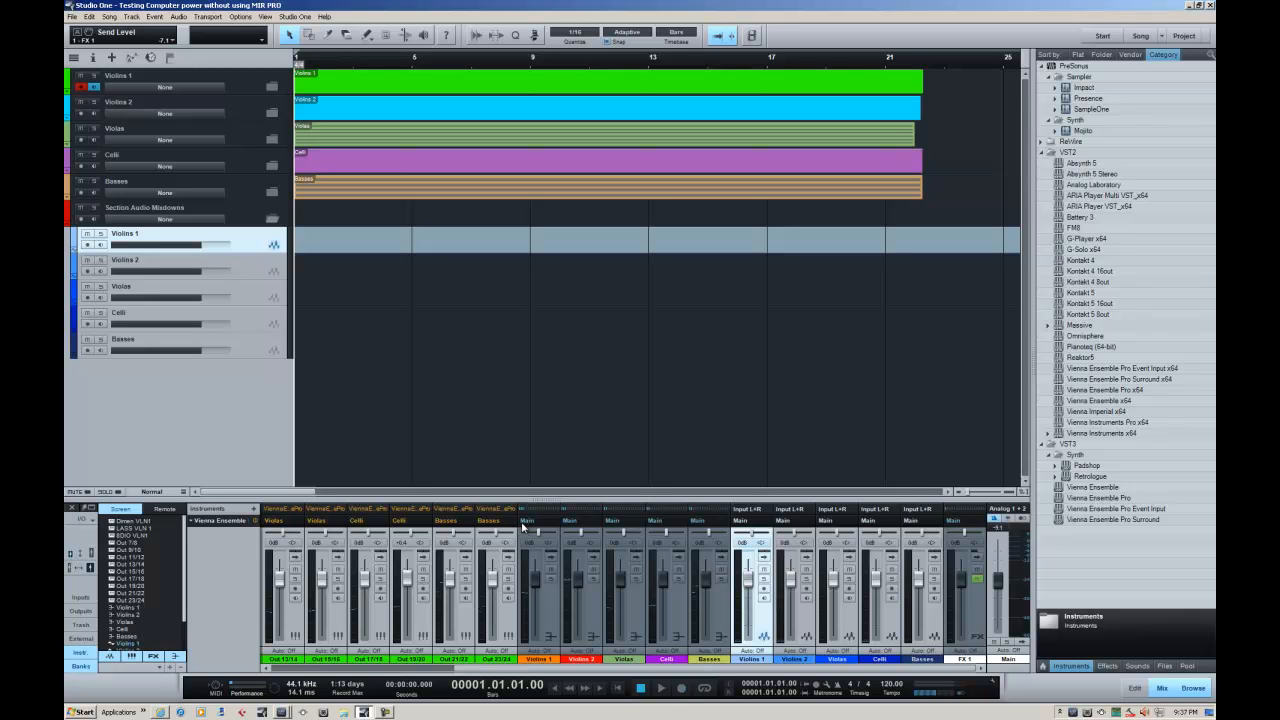
left_click(275, 669)
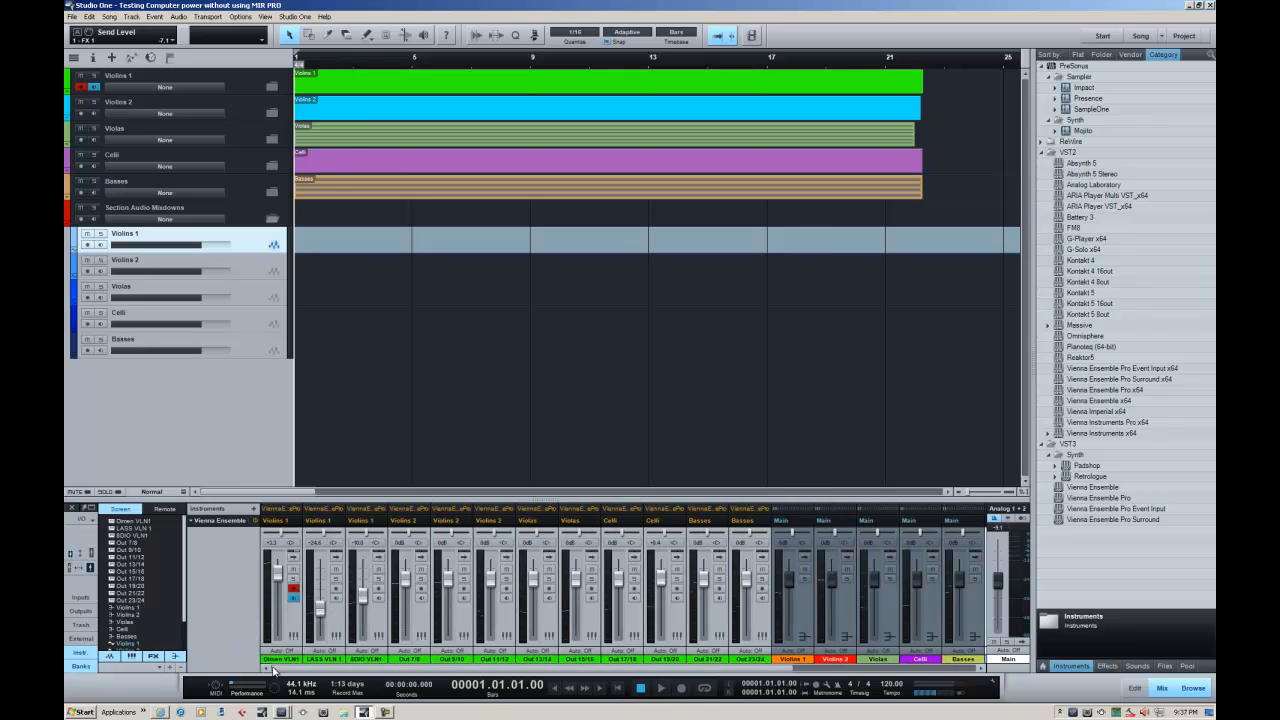
left_click_drag(273, 669, 539, 685)
left_click(551, 620)
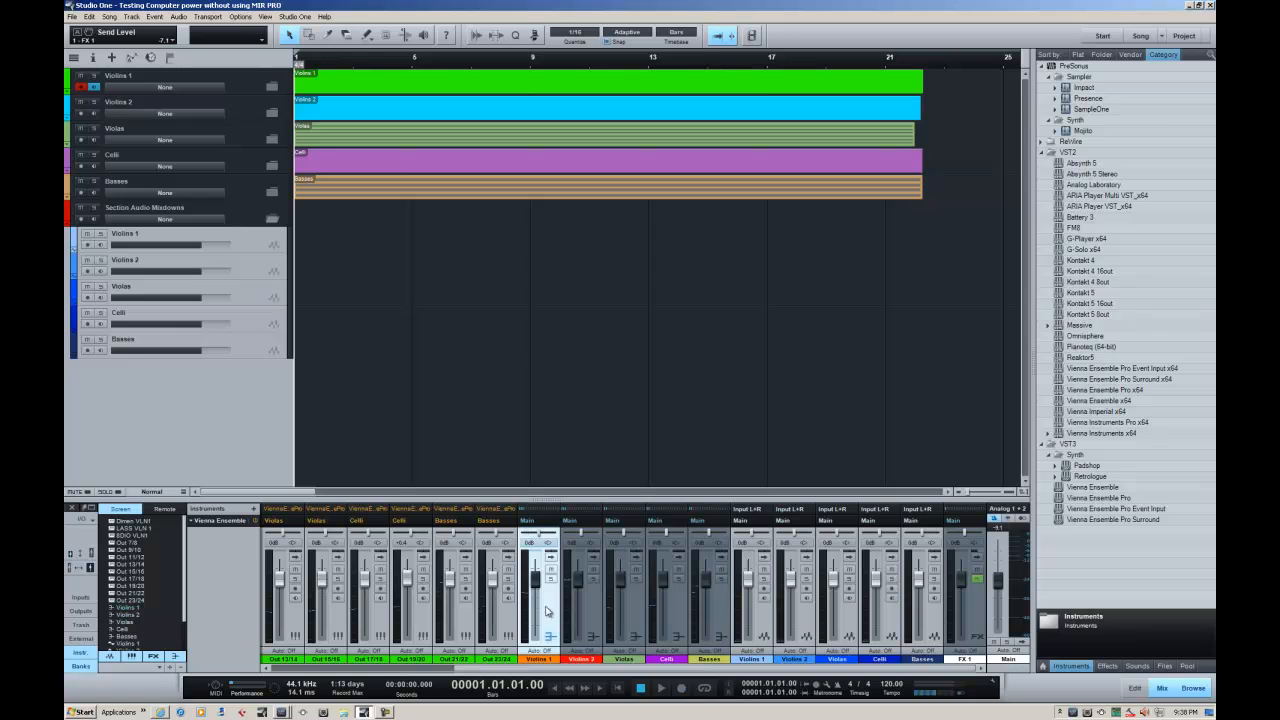
left_click(748, 510)
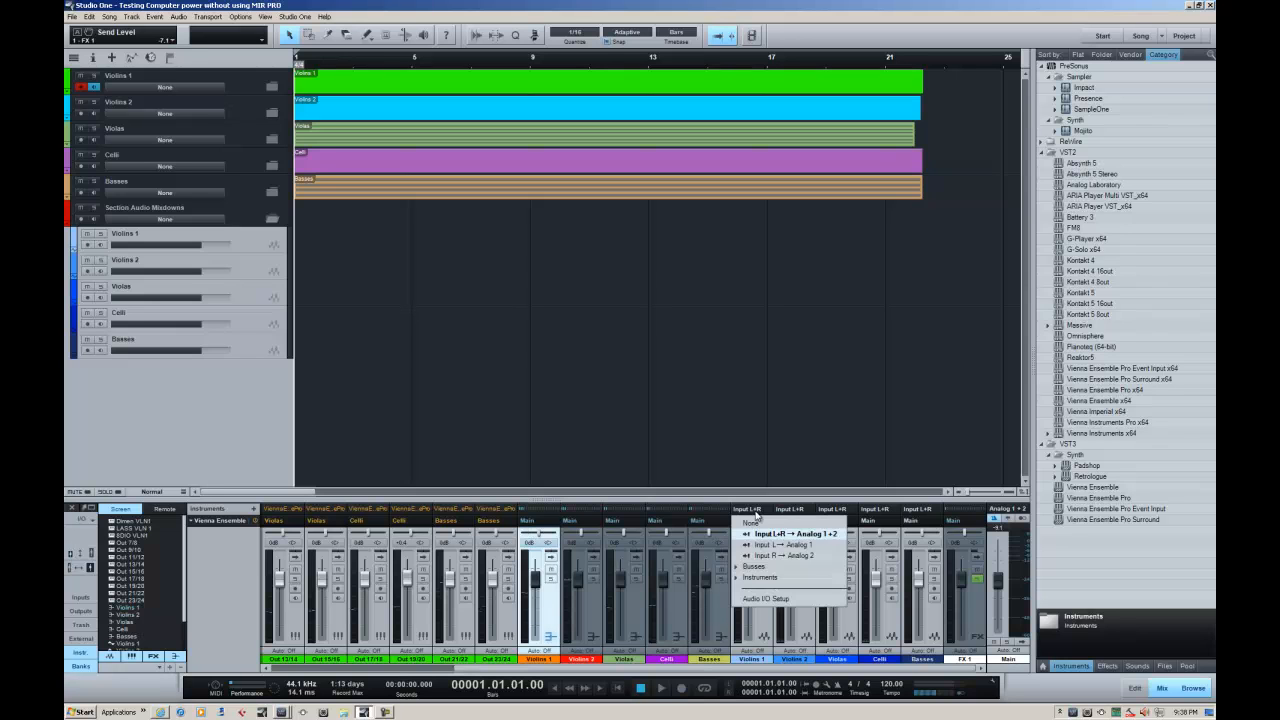
left_click(750, 569)
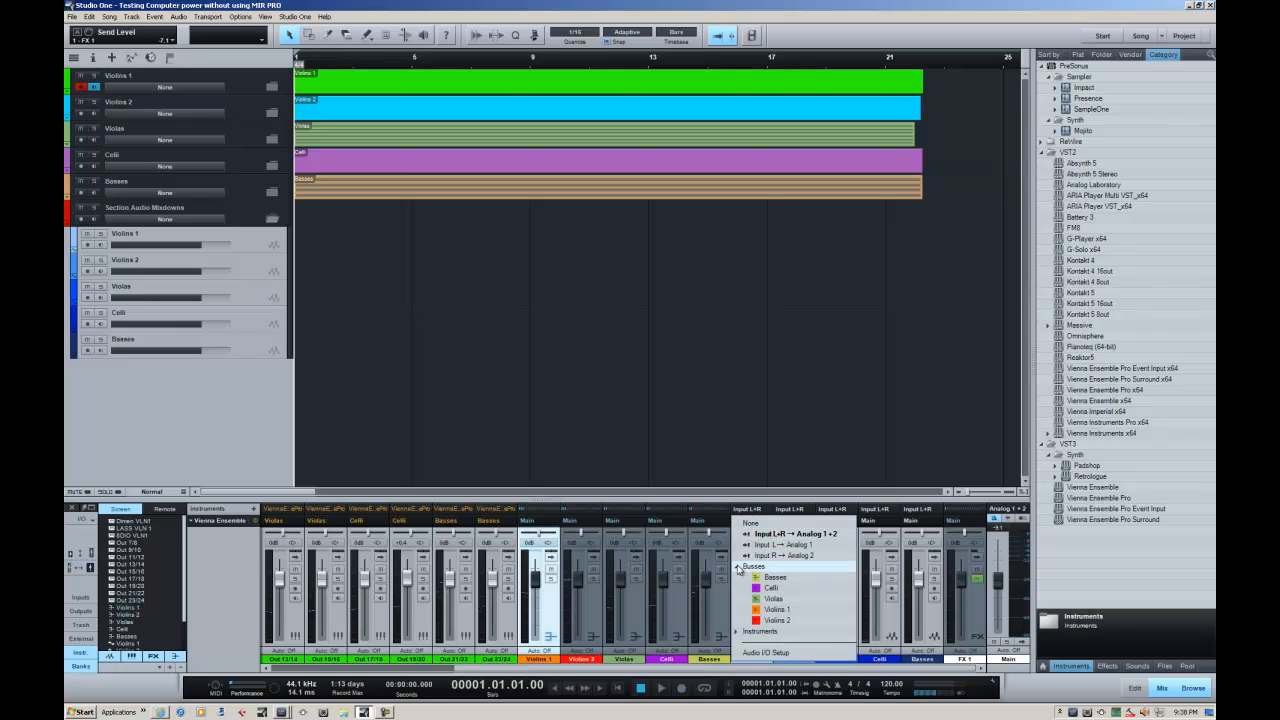
left_click(780, 610)
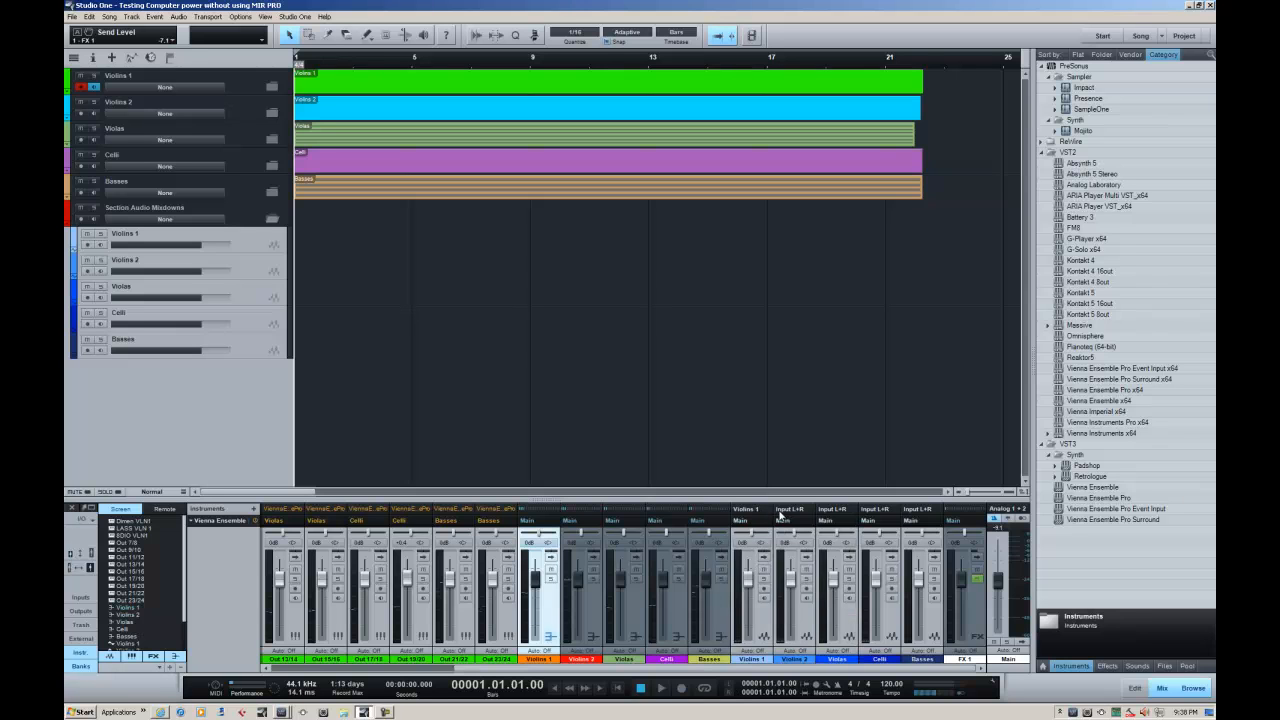
Set the inputs of the Violins 2, Violas, Celli and Basses audio tracks to the buses of the same names
left_click(781, 512)
left_click(798, 567)
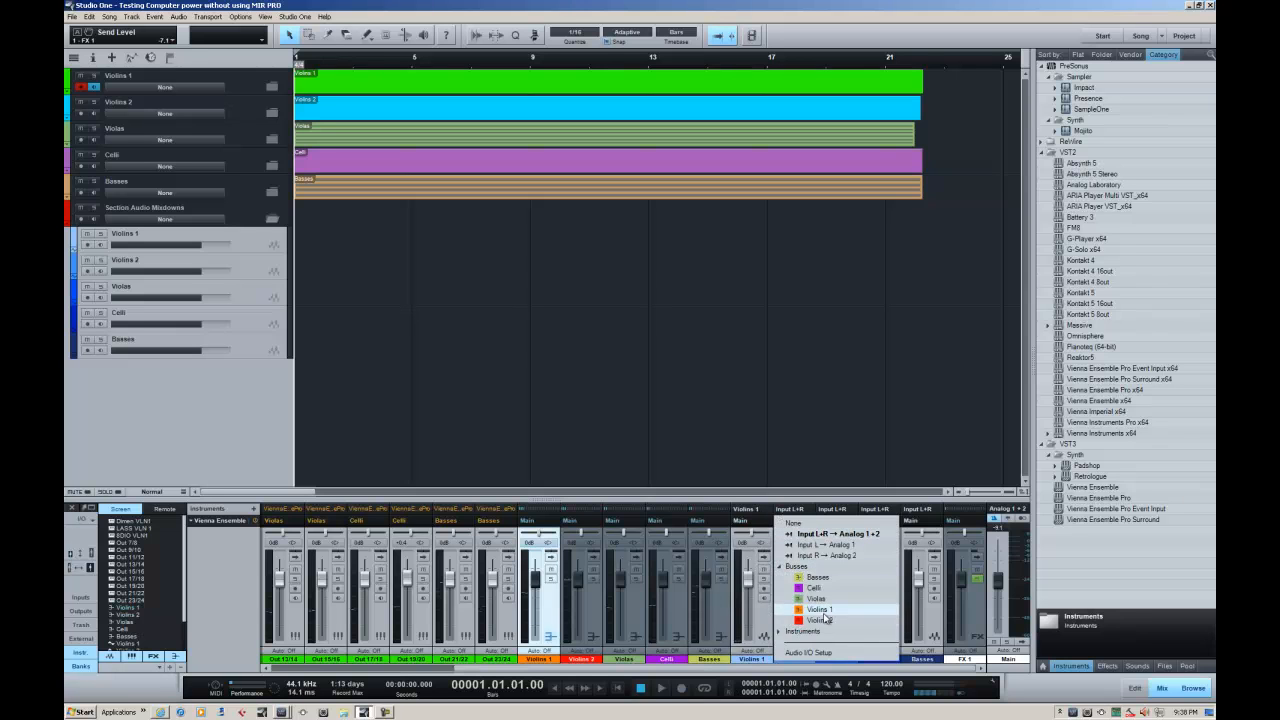
left_click(821, 620)
left_click(832, 509)
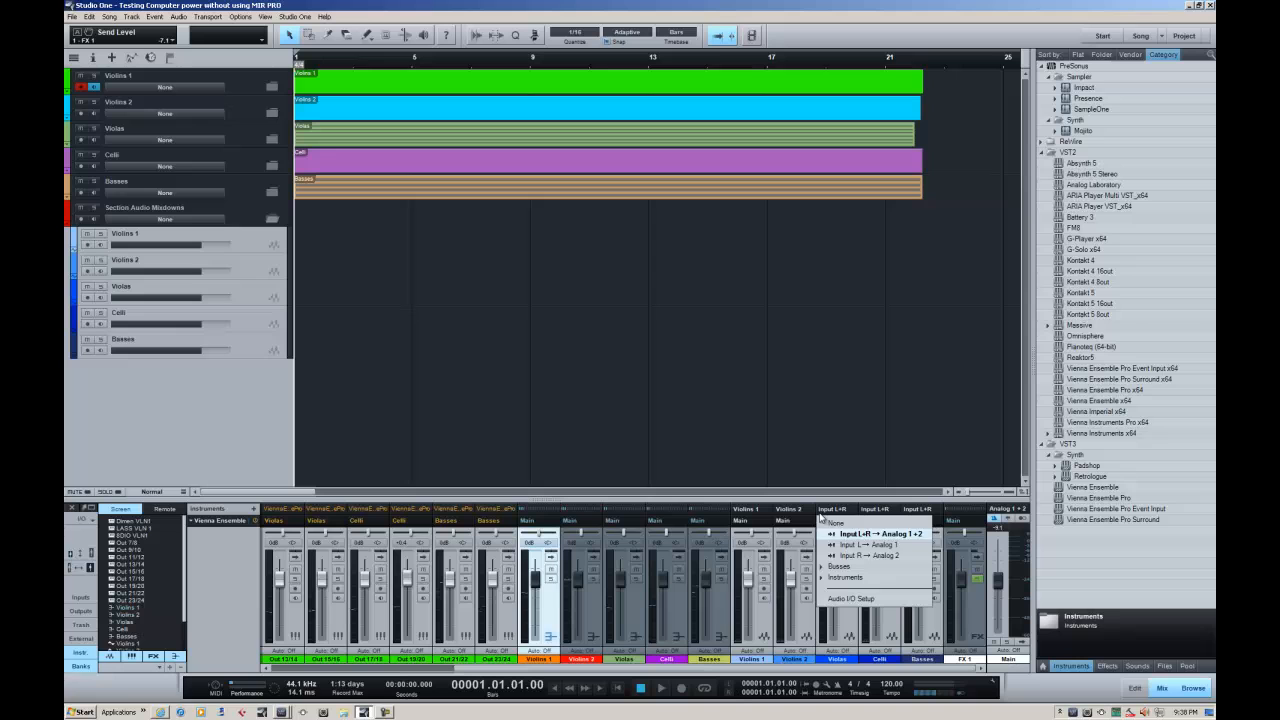
left_click(848, 566)
left_click(848, 606)
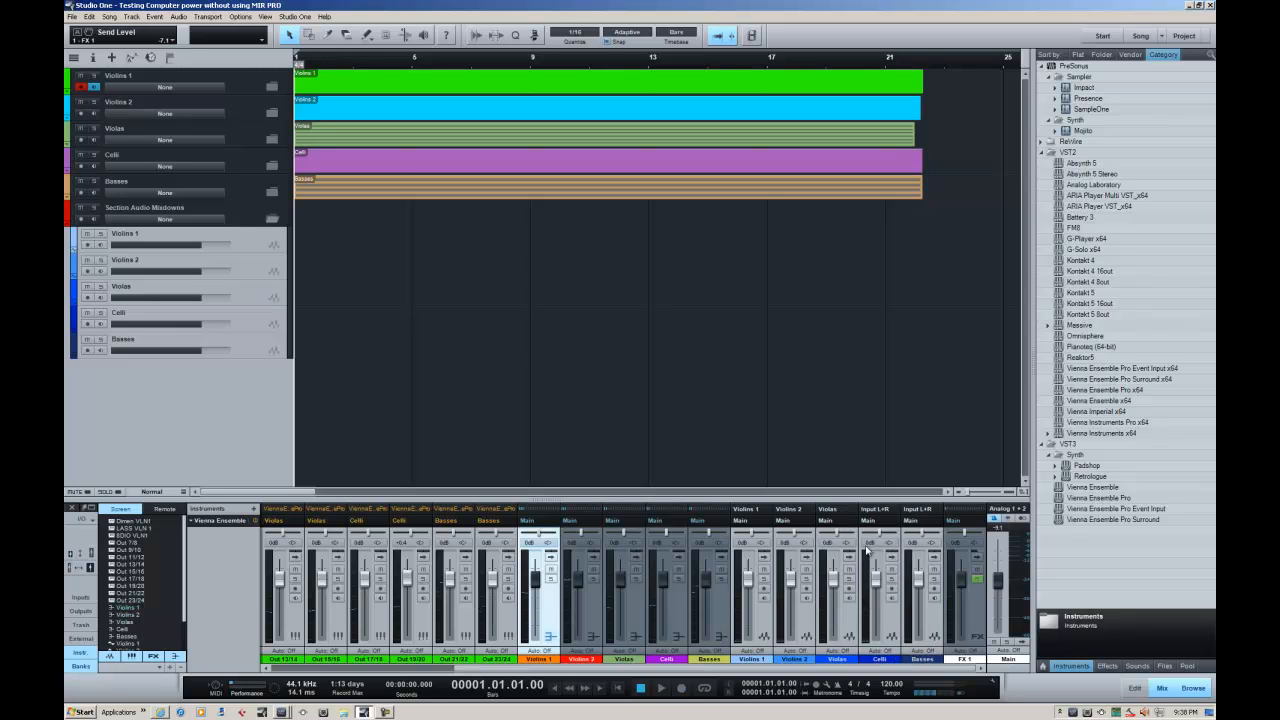
left_click(875, 510)
left_click(882, 566)
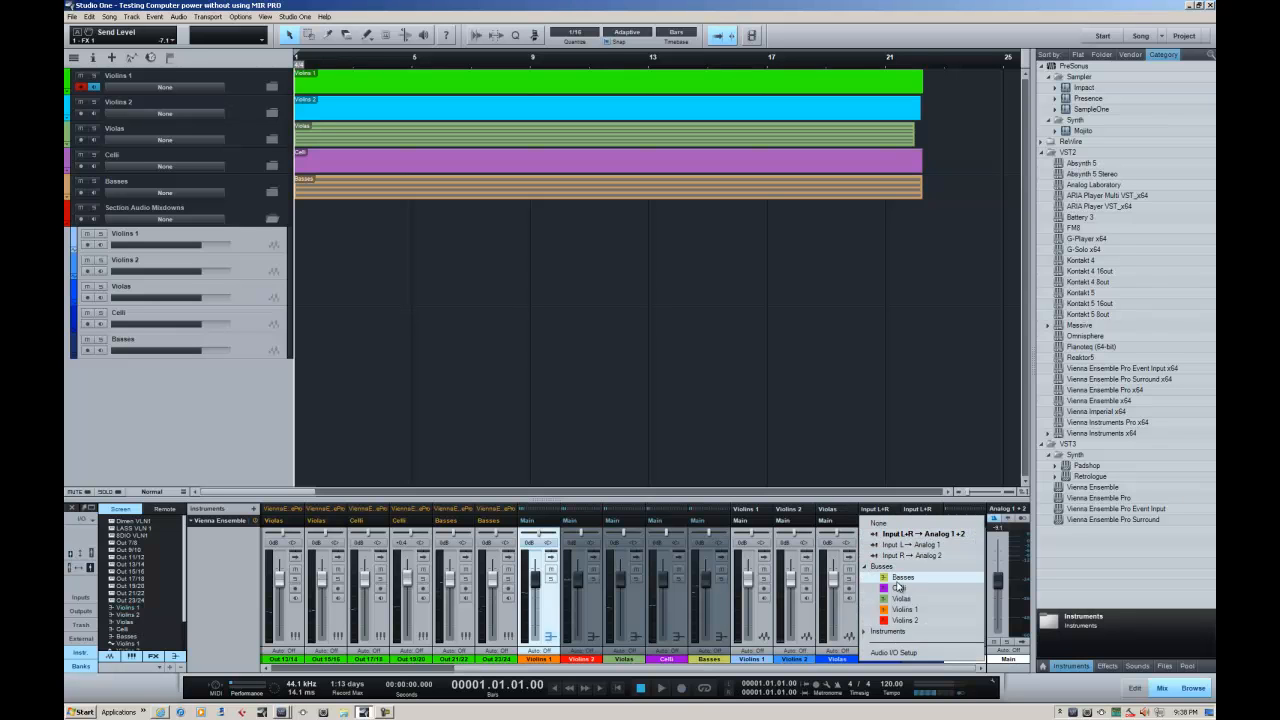
left_click(898, 588)
left_click(915, 510)
left_click(940, 568)
left_click(938, 578)
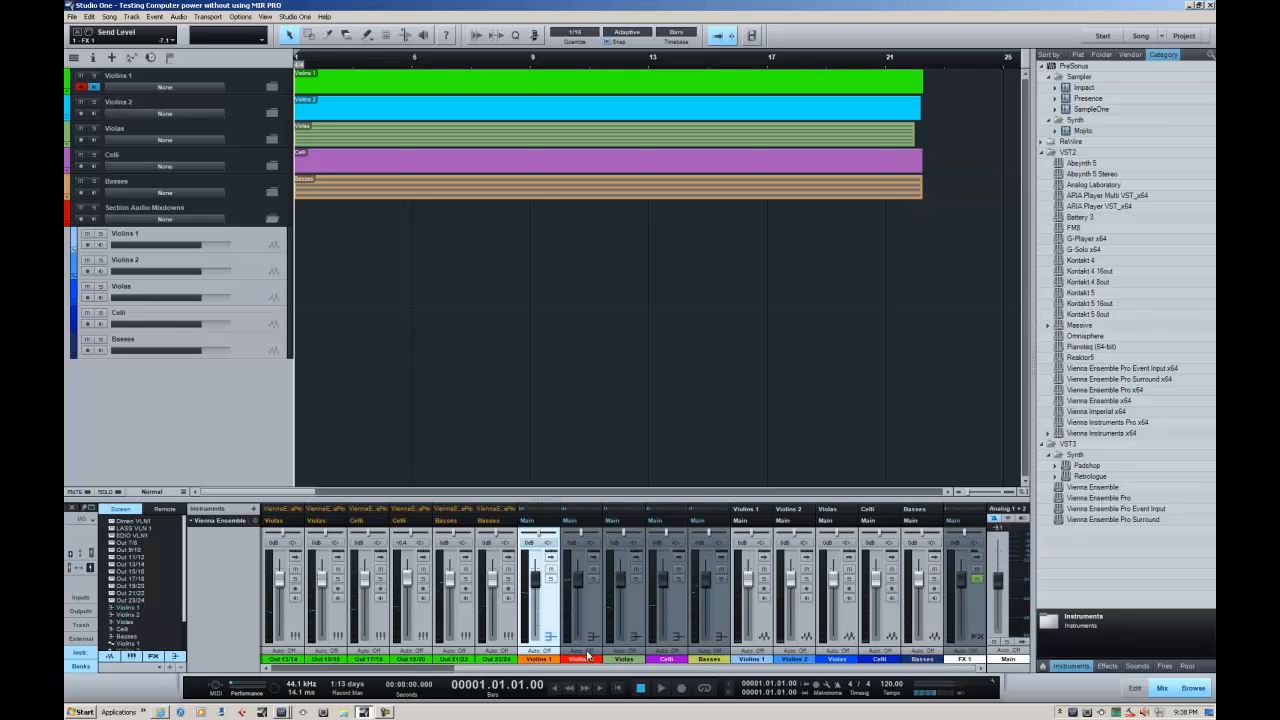
Play the song to check the signal on the section buses, and stop playback
left_click(660, 689)
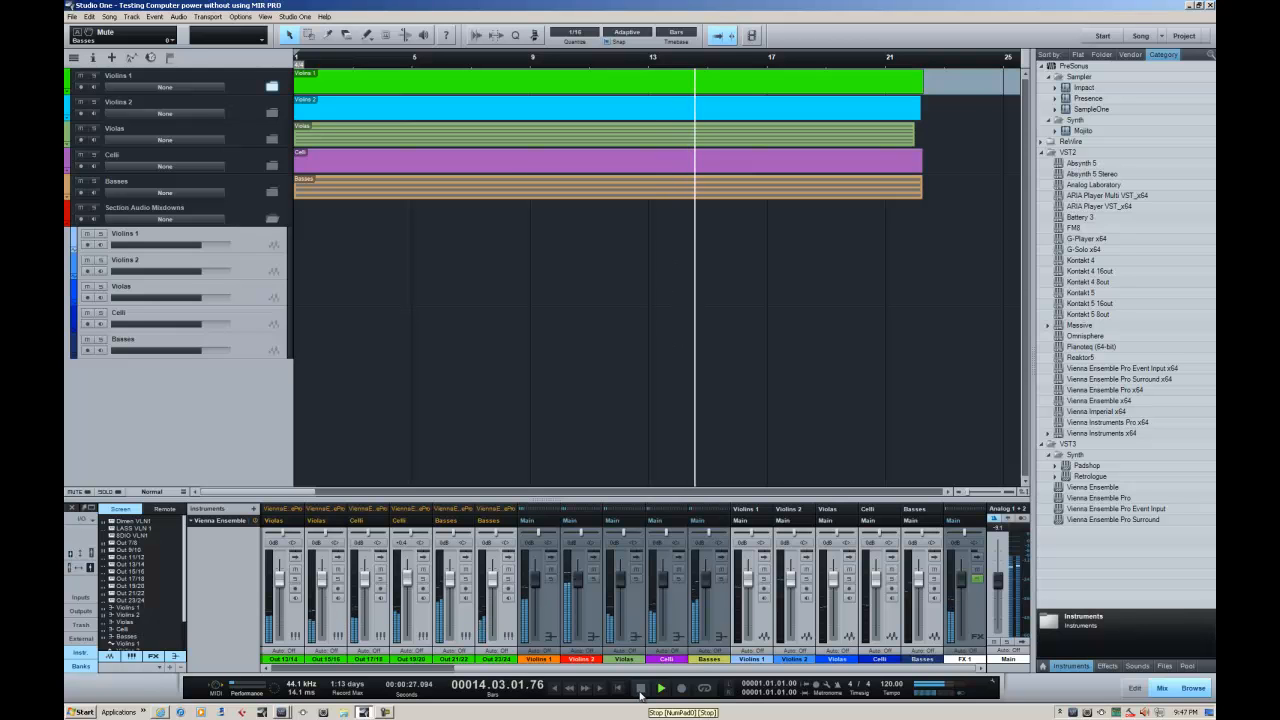
left_click(640, 690)
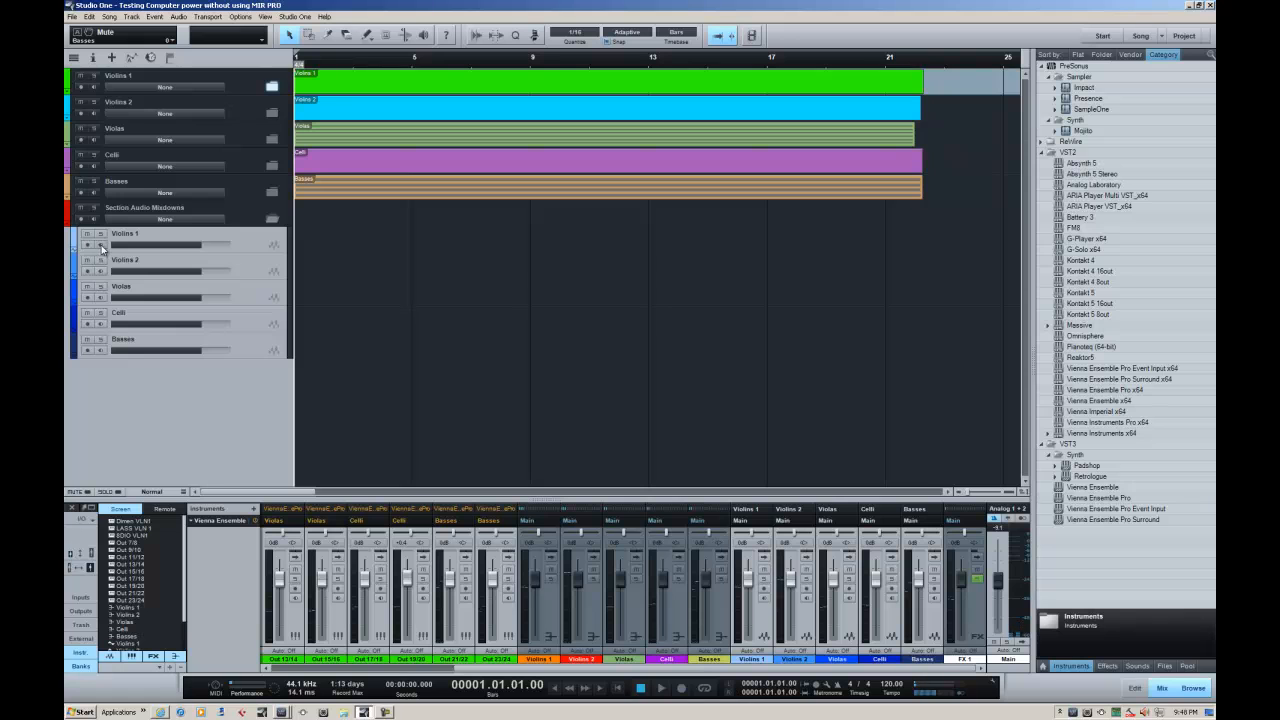
Enable monitoring and record arming on the Violins 1 audio track, and play the song to check its incoming signal
left_click(228, 240)
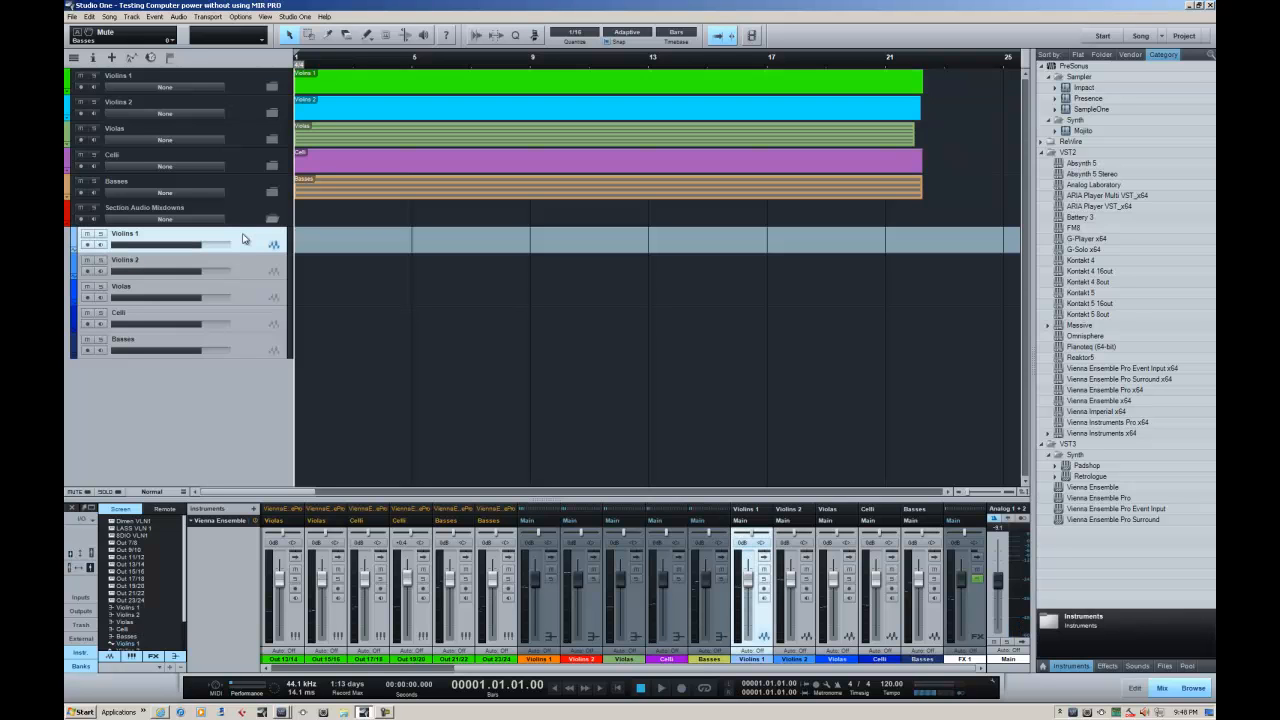
left_click(100, 245)
left_click(88, 245)
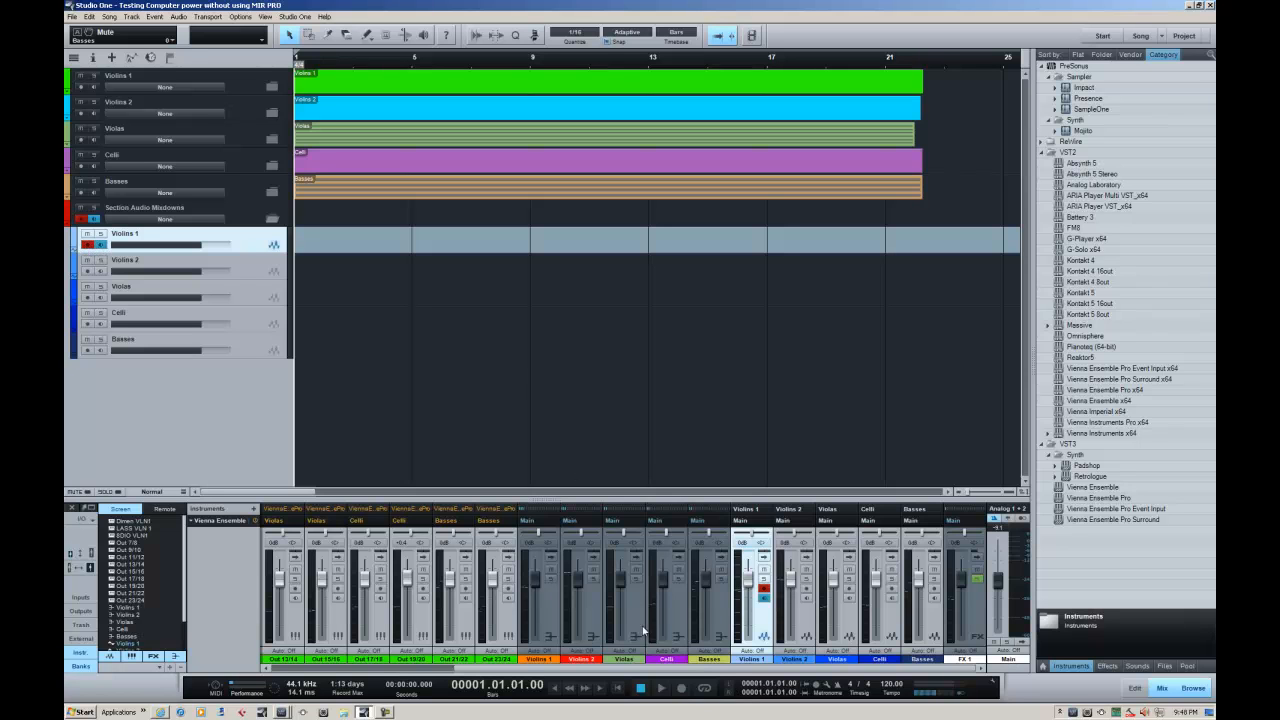
left_click(660, 688)
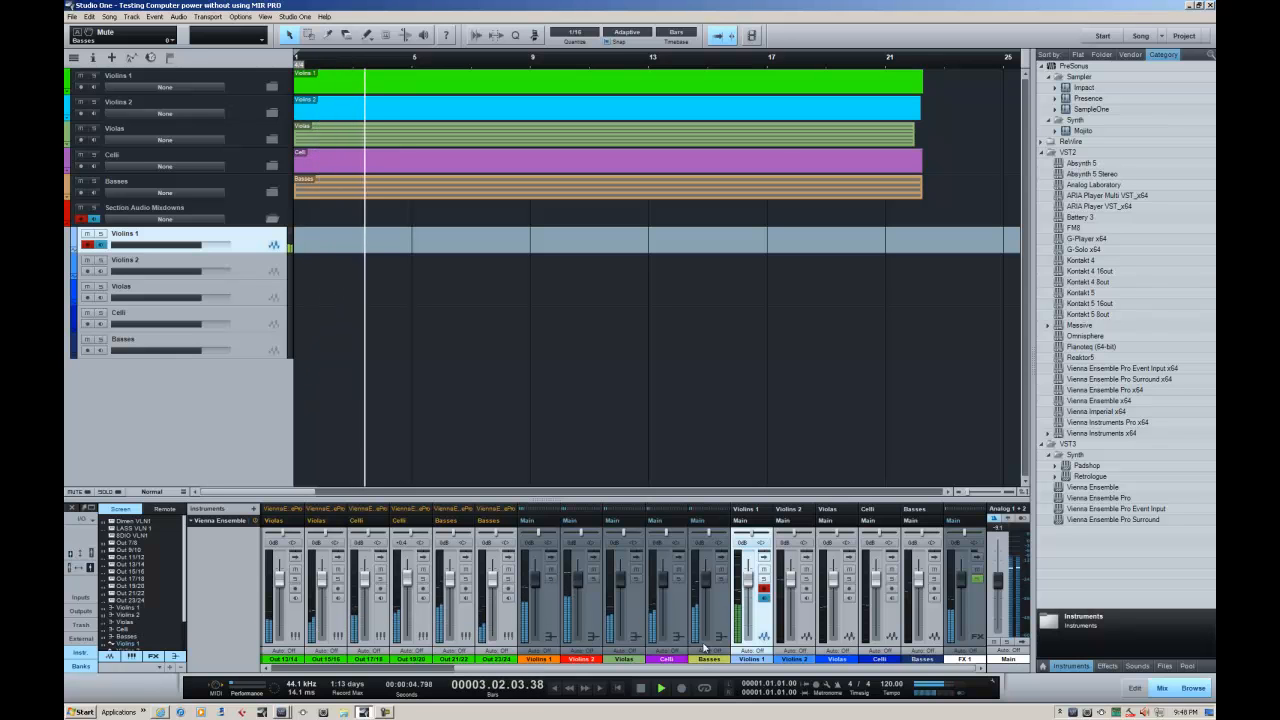
left_click_drag(665, 670, 586, 680)
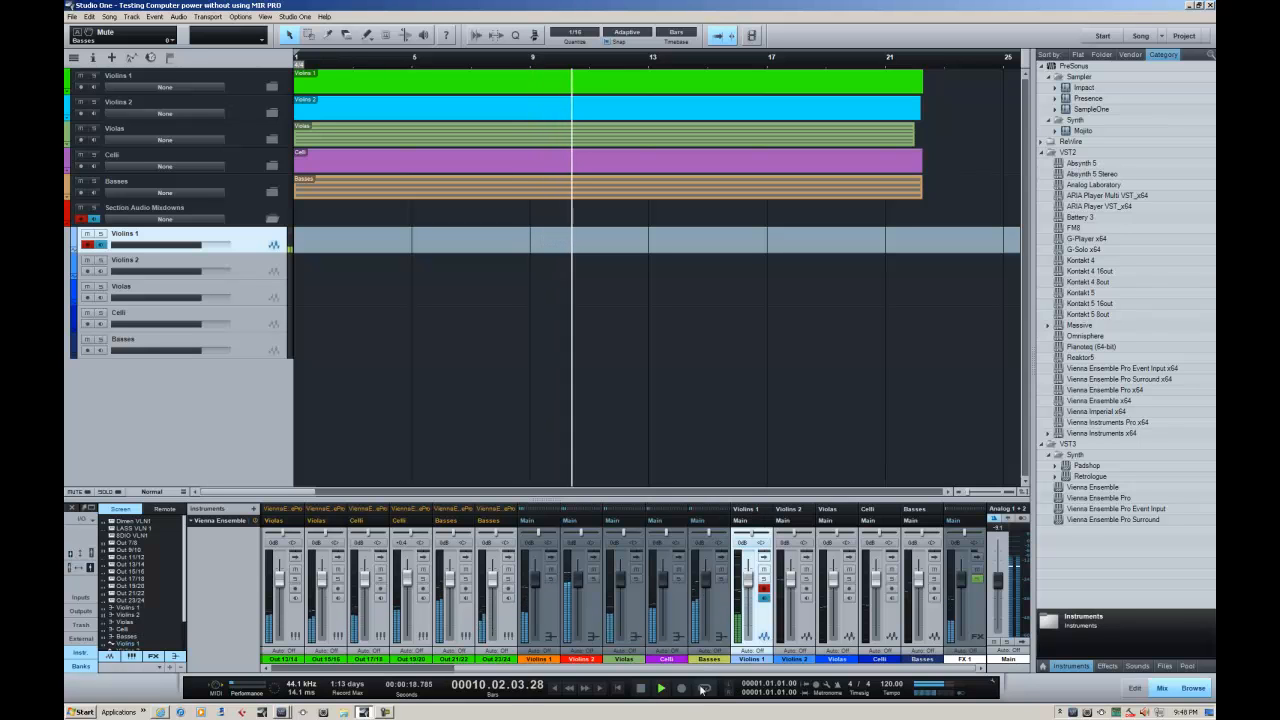
left_click(641, 688)
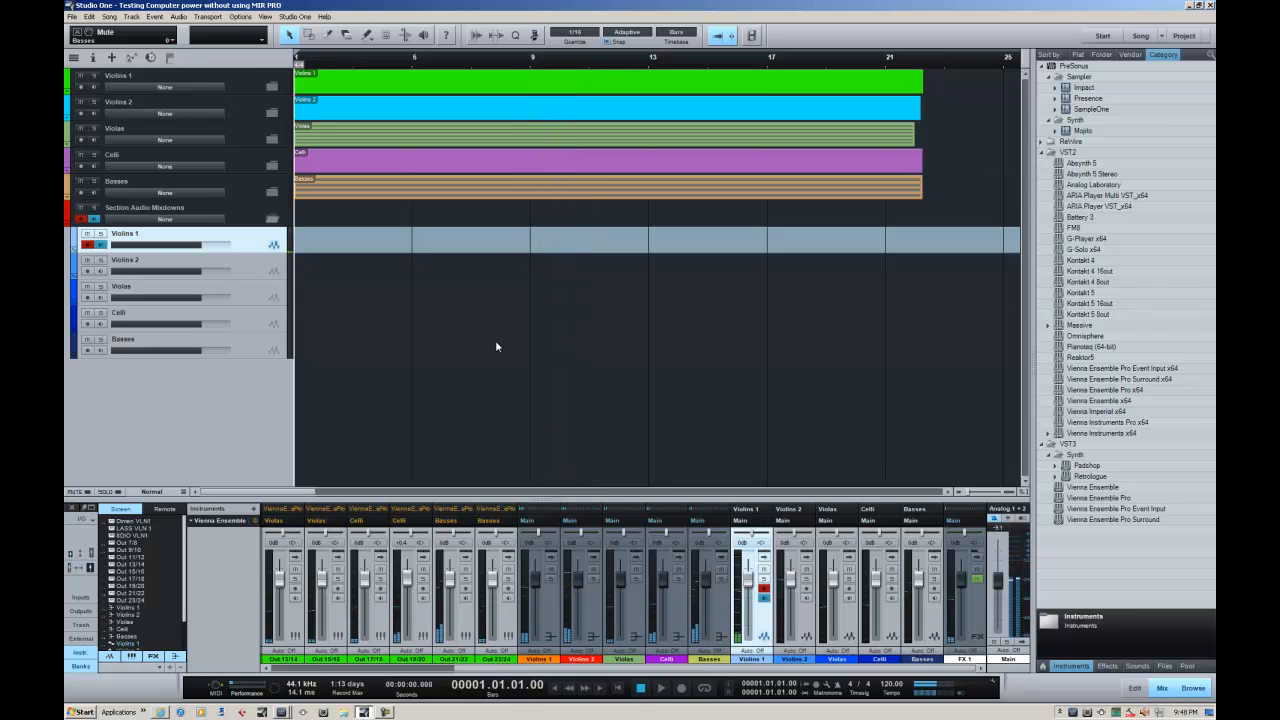
Solo the Violins 1 folder and the Violins 1 audio track, and play the song to check the isolated section
left_click(251, 86)
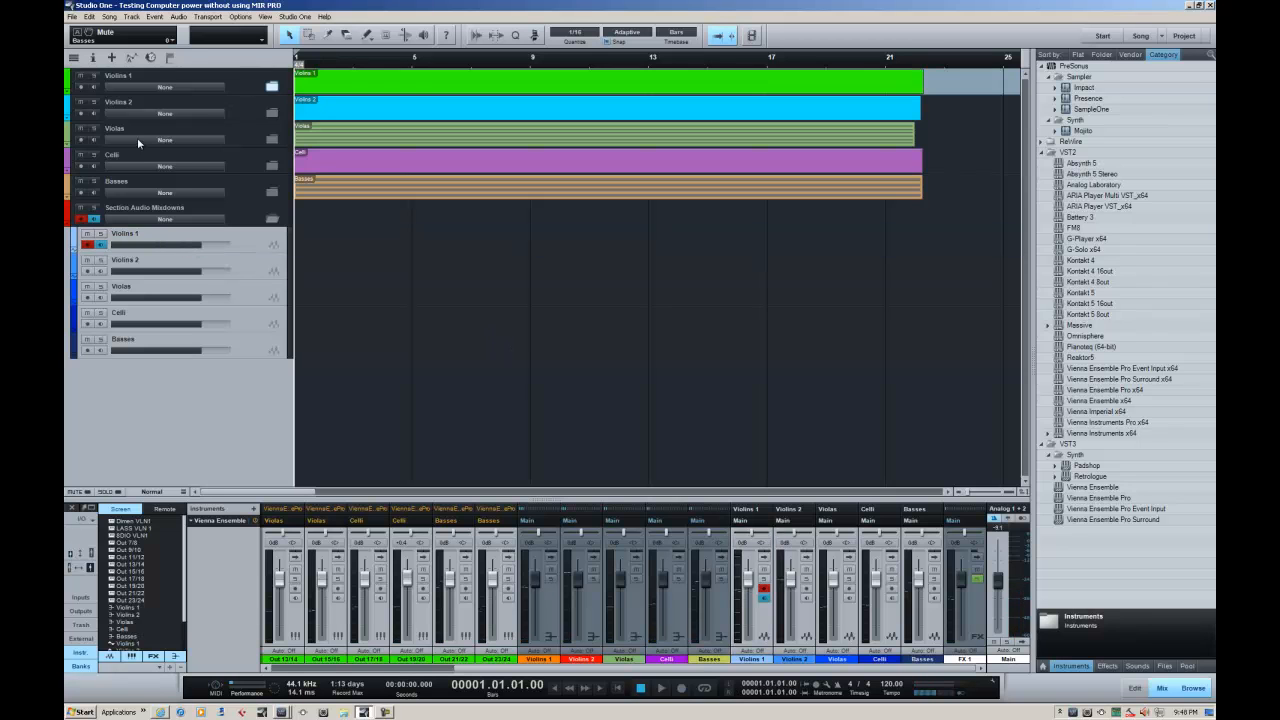
left_click(95, 76)
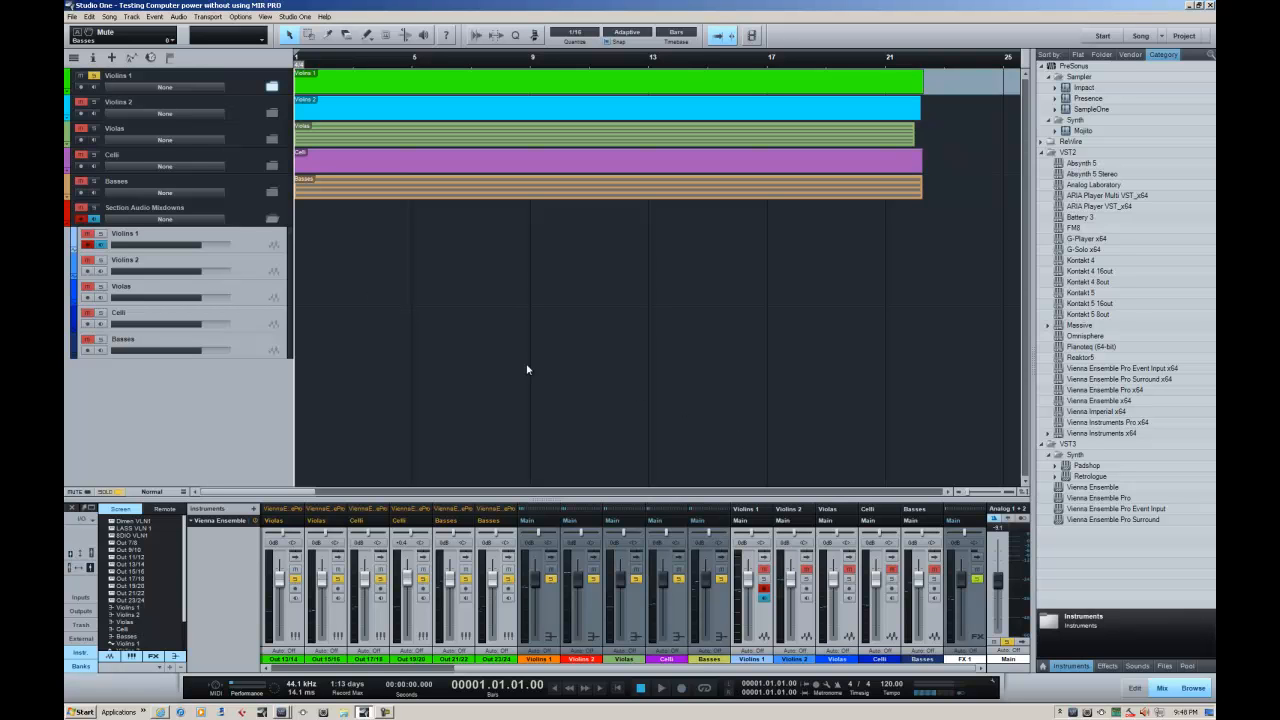
left_click(101, 234)
left_click(661, 691)
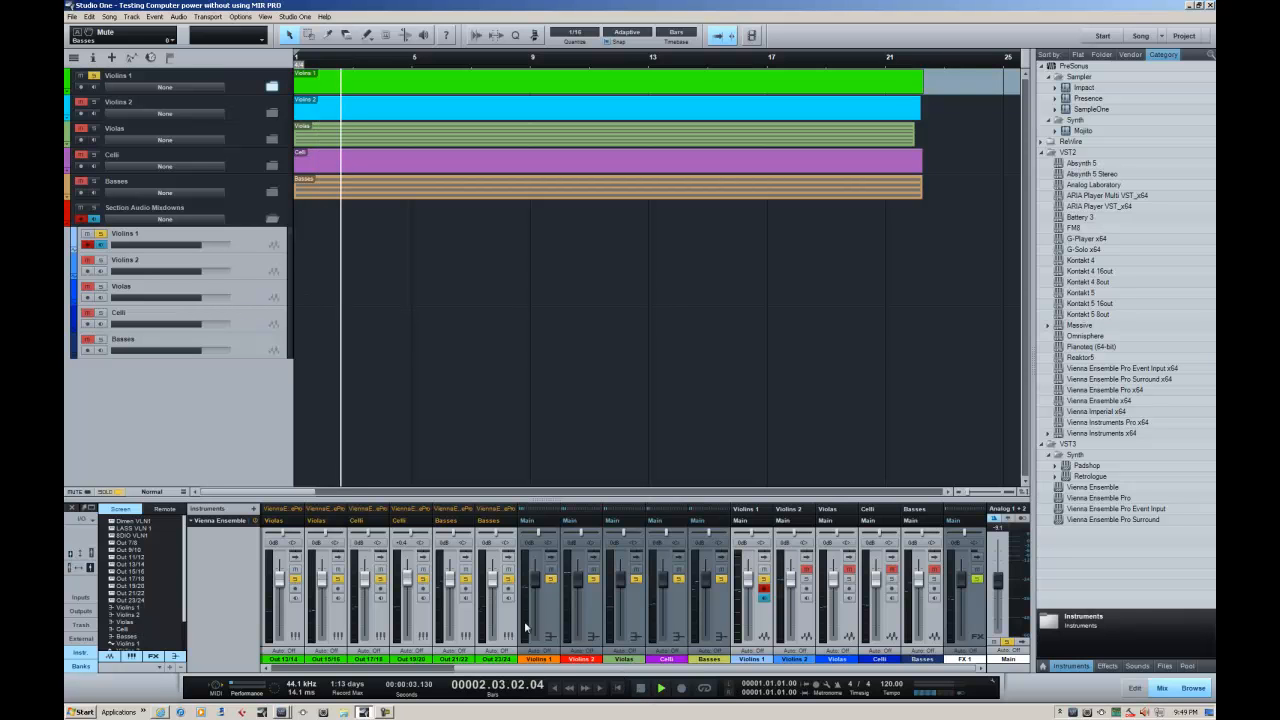
left_click_drag(555, 668, 533, 688)
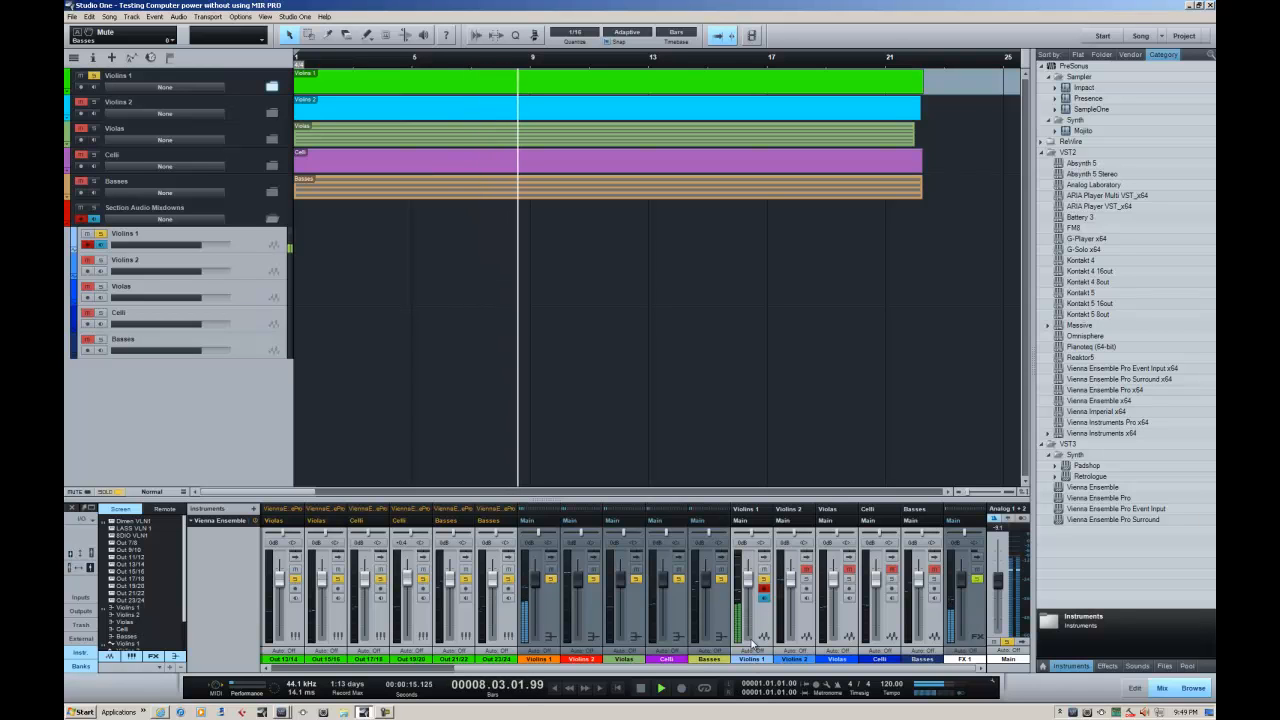
key("space")
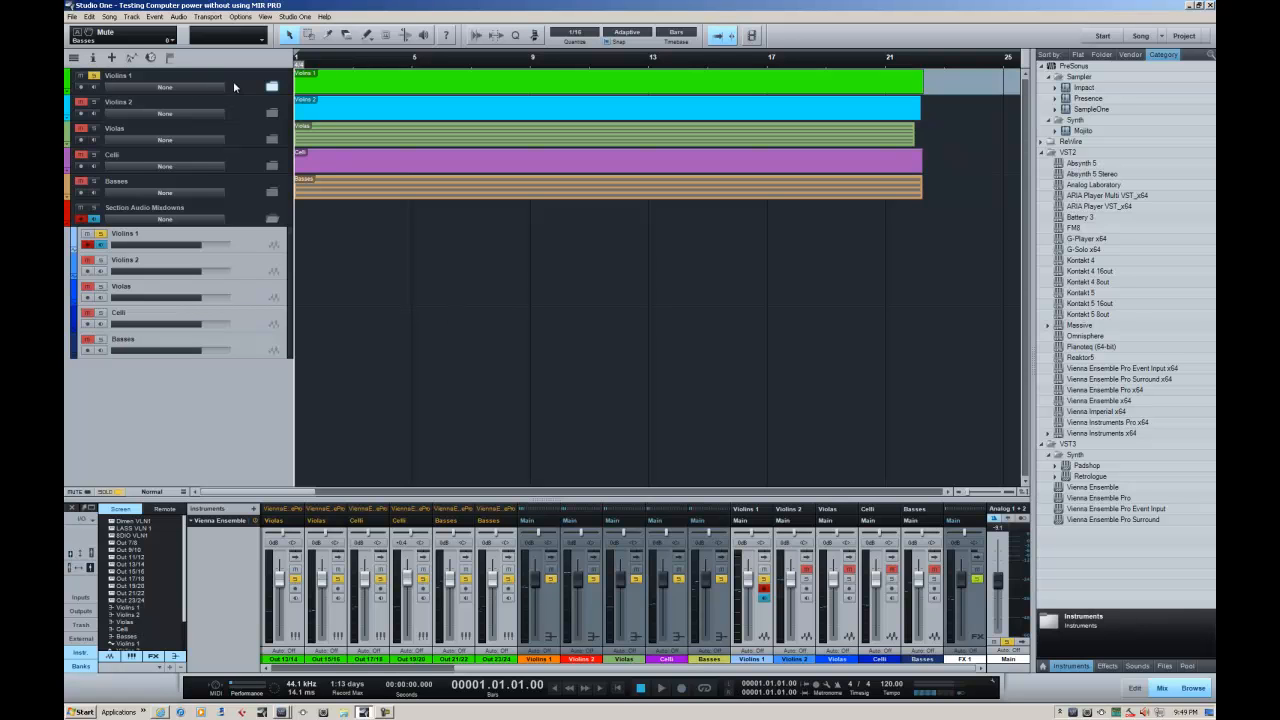
Record the Violins 1 section onto its audio mixdown track, expanding the Violins 1 folder meanwhile, and stop the recording
key("KP_Multiply")
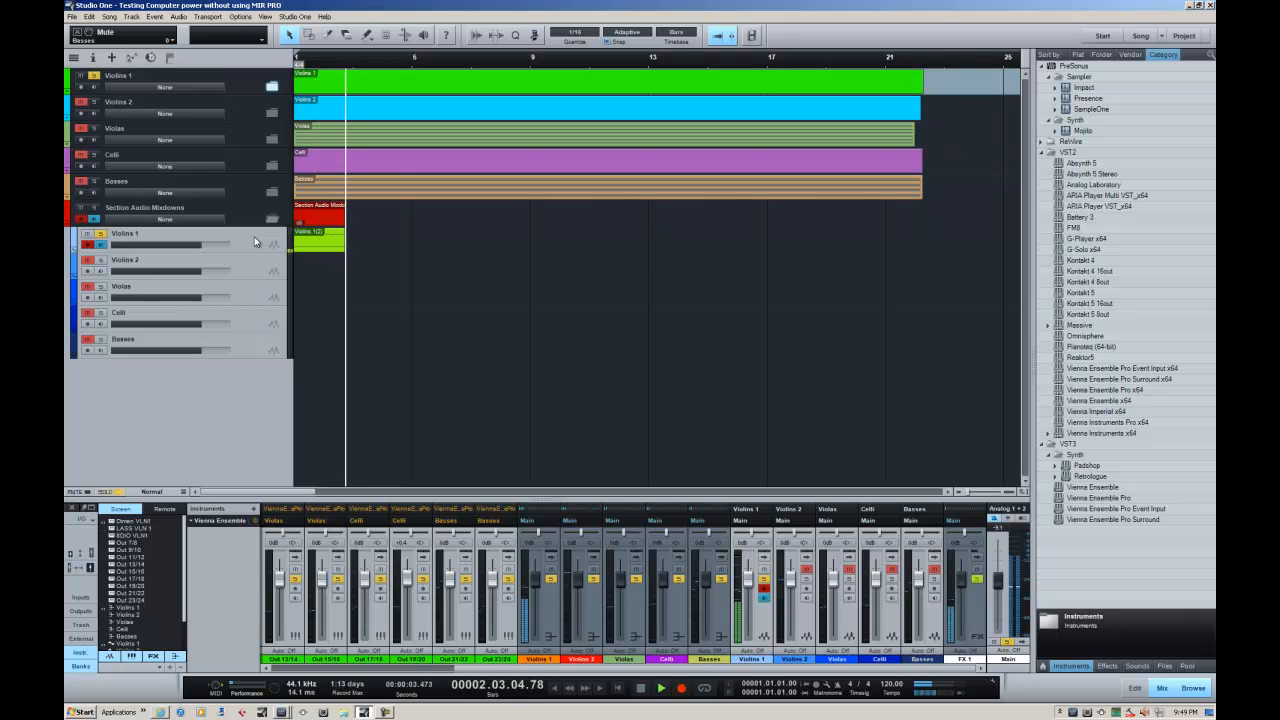
left_click(272, 88)
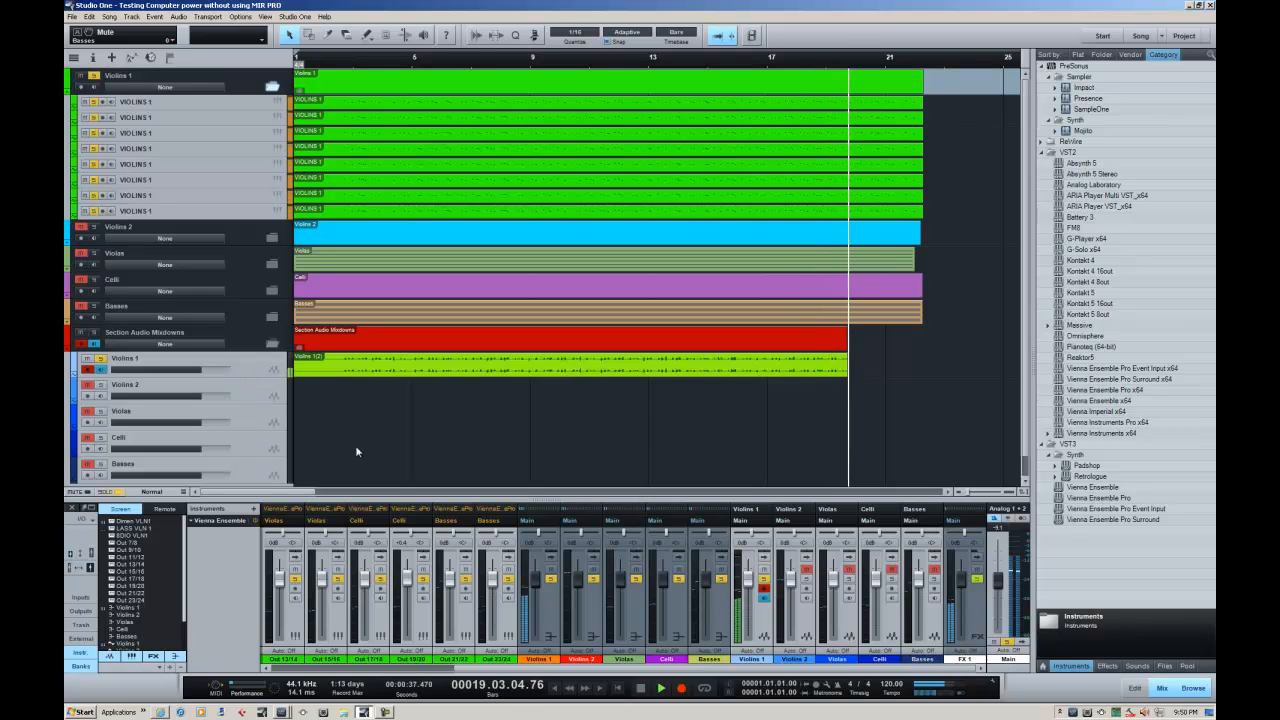
left_click(640, 689)
left_click(640, 689)
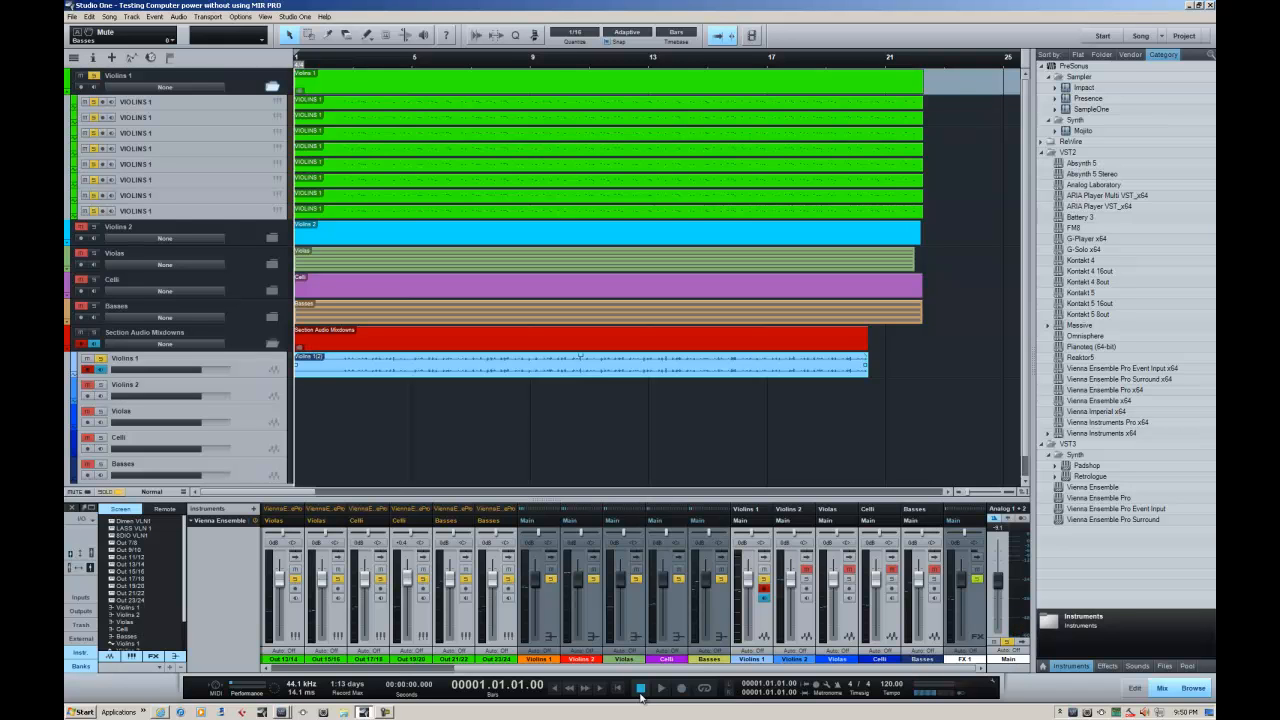
Unsolo and collapse the Violins 1 folder, and play back the soloed Violins 1 audio recording to check it
left_click(247, 365)
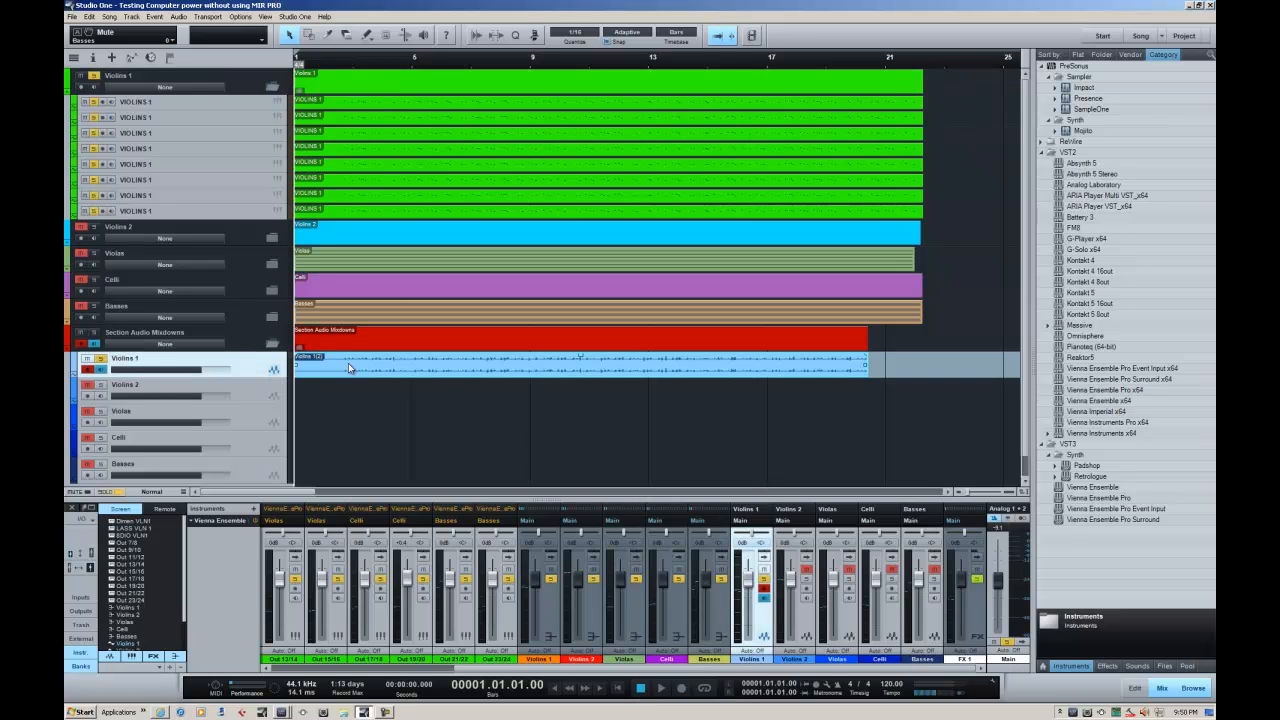
left_click(94, 76)
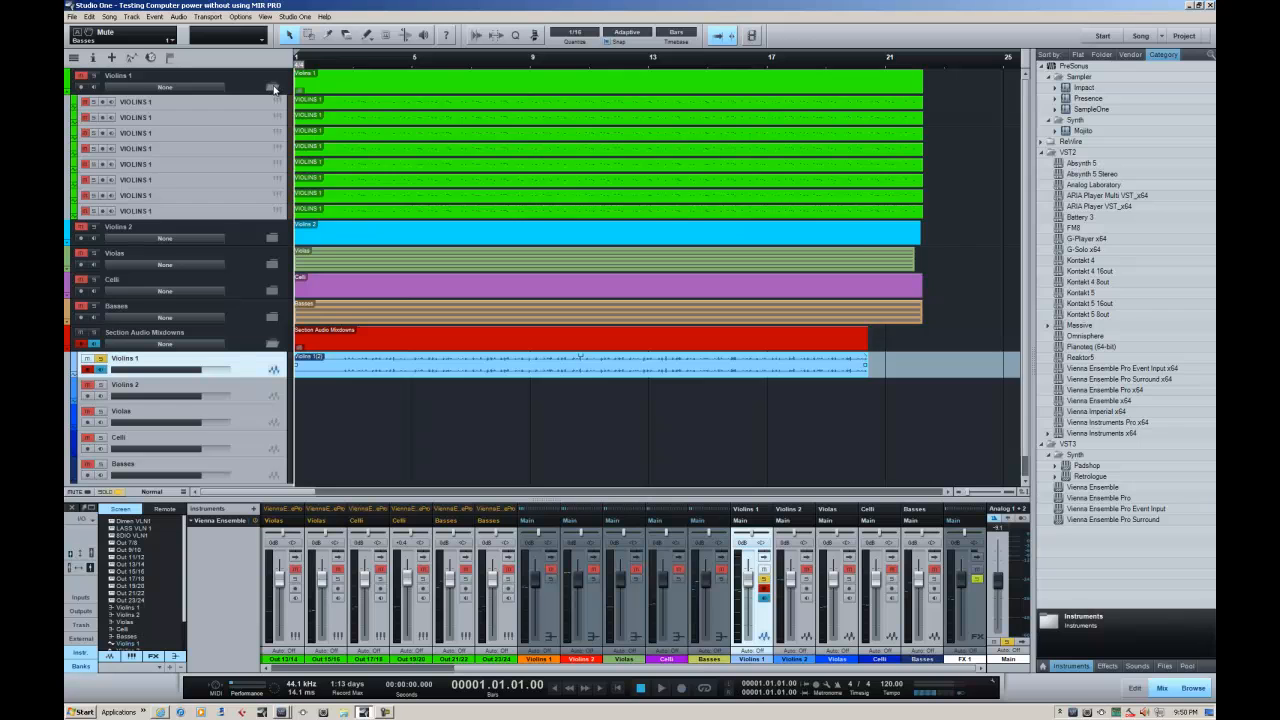
left_click(273, 88)
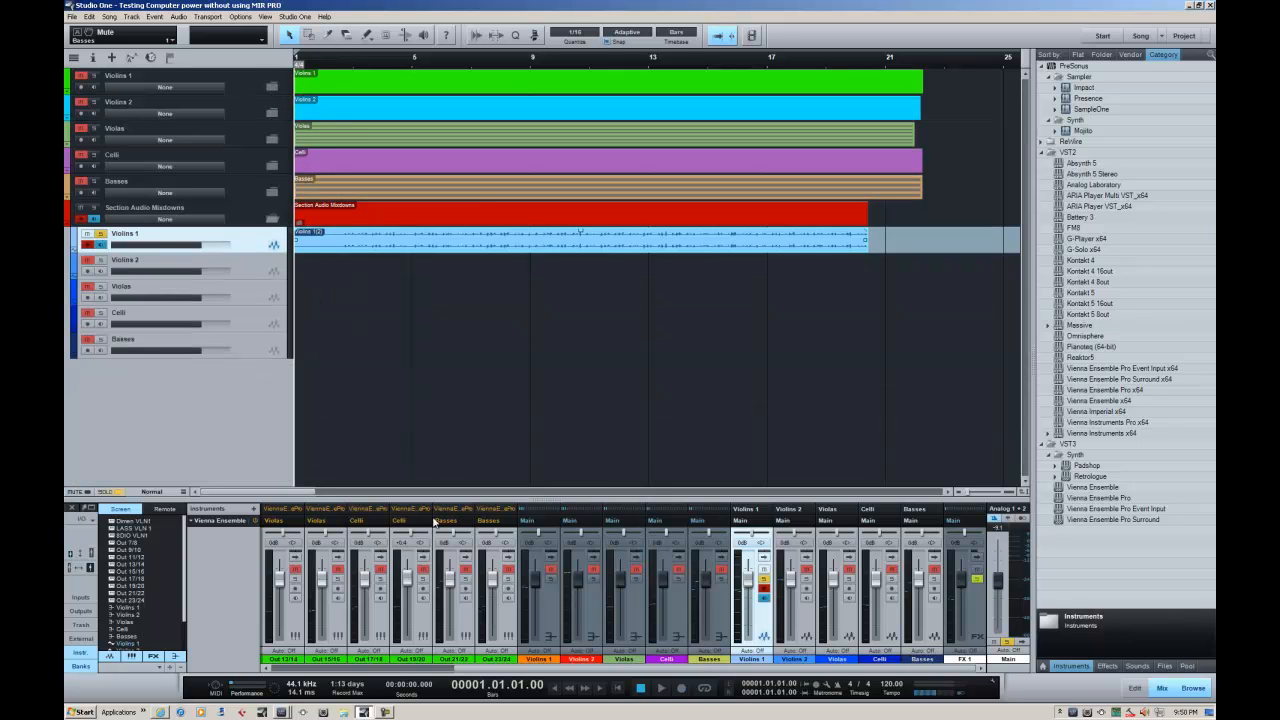
left_click(659, 689)
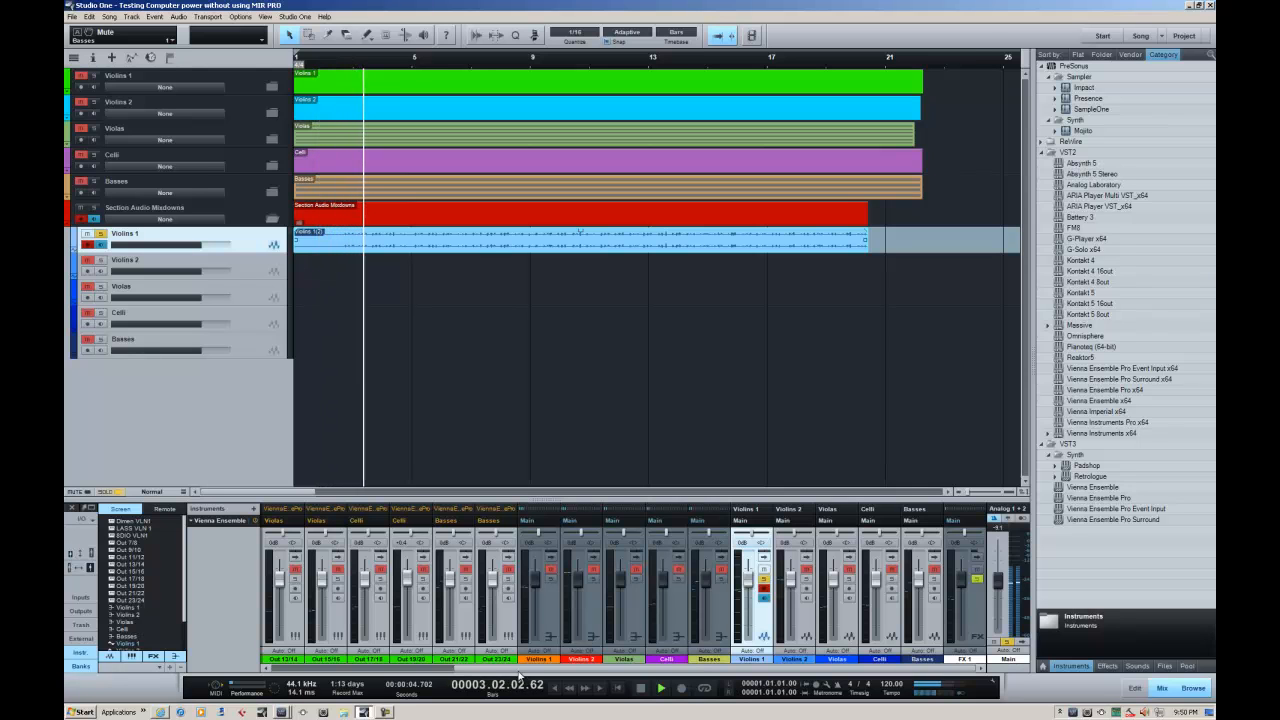
mouse_move(529, 669)
left_mouse_down()
mouse_move(345, 671)
mouse_move(536, 682)
left_mouse_up()
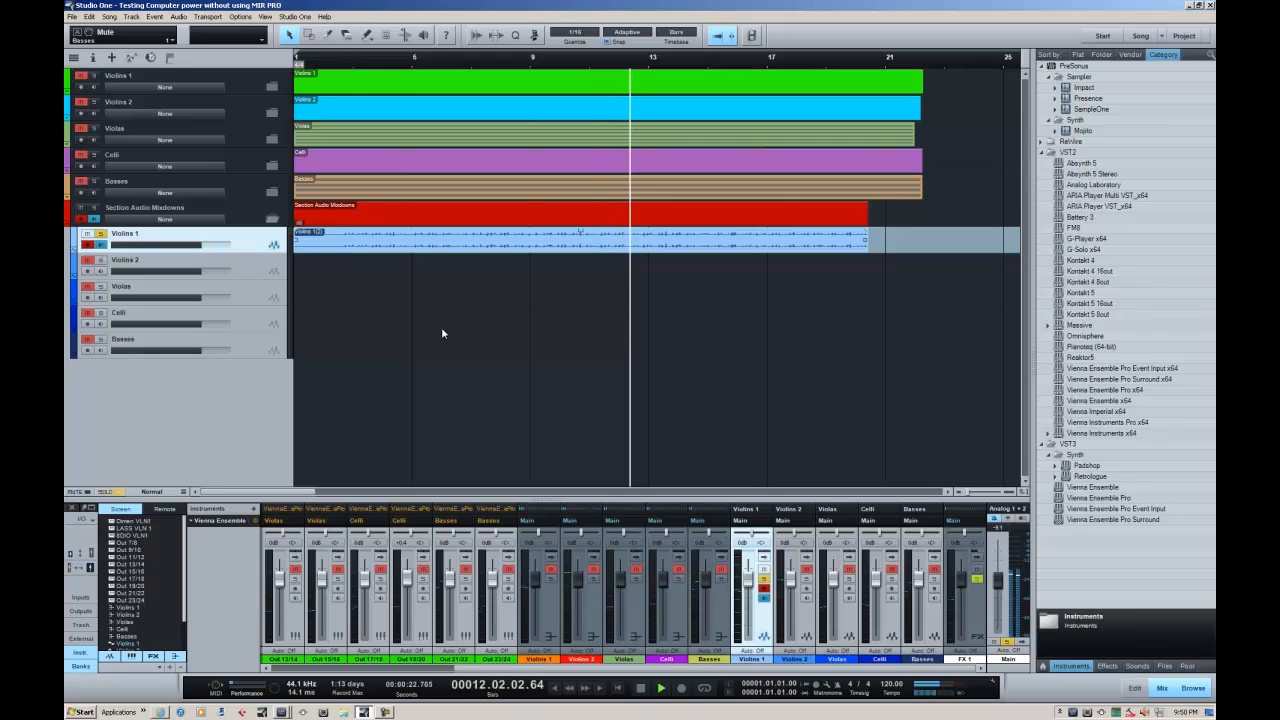
left_click(640, 688)
Hide the Violins 1 folder track from the arrangement through the track list, and close the list
left_click(245, 88)
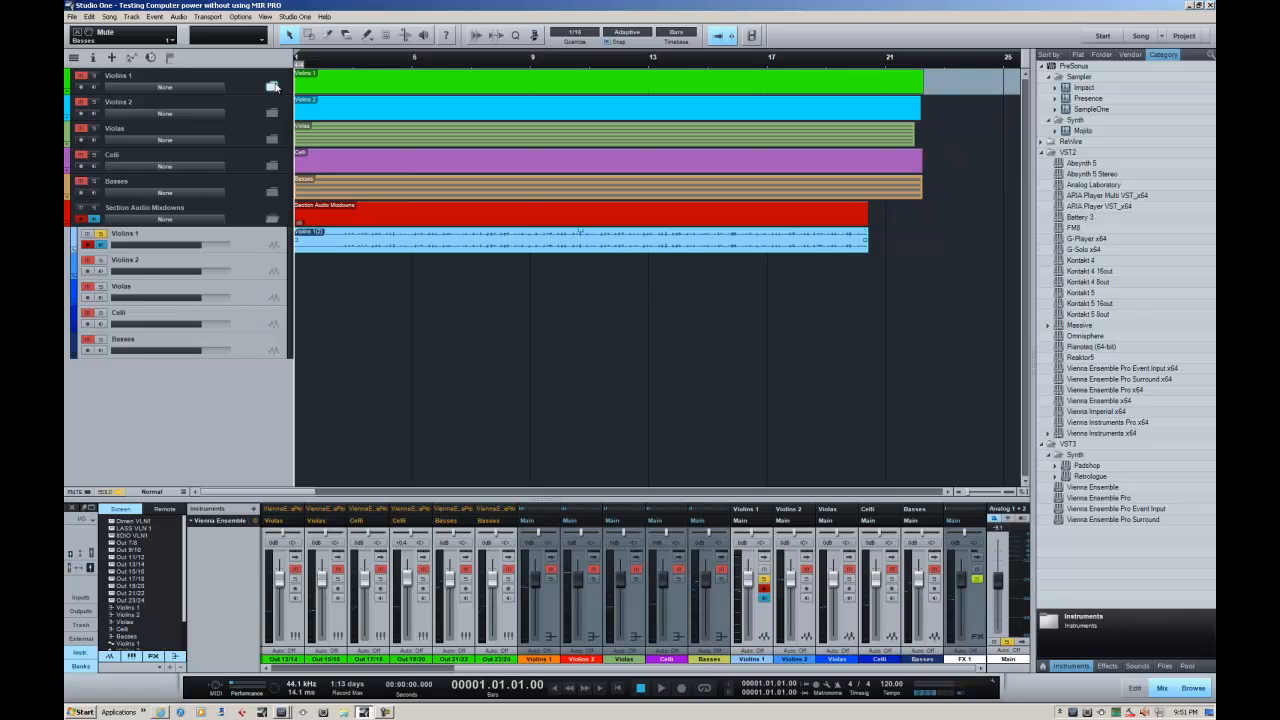
left_click(273, 86)
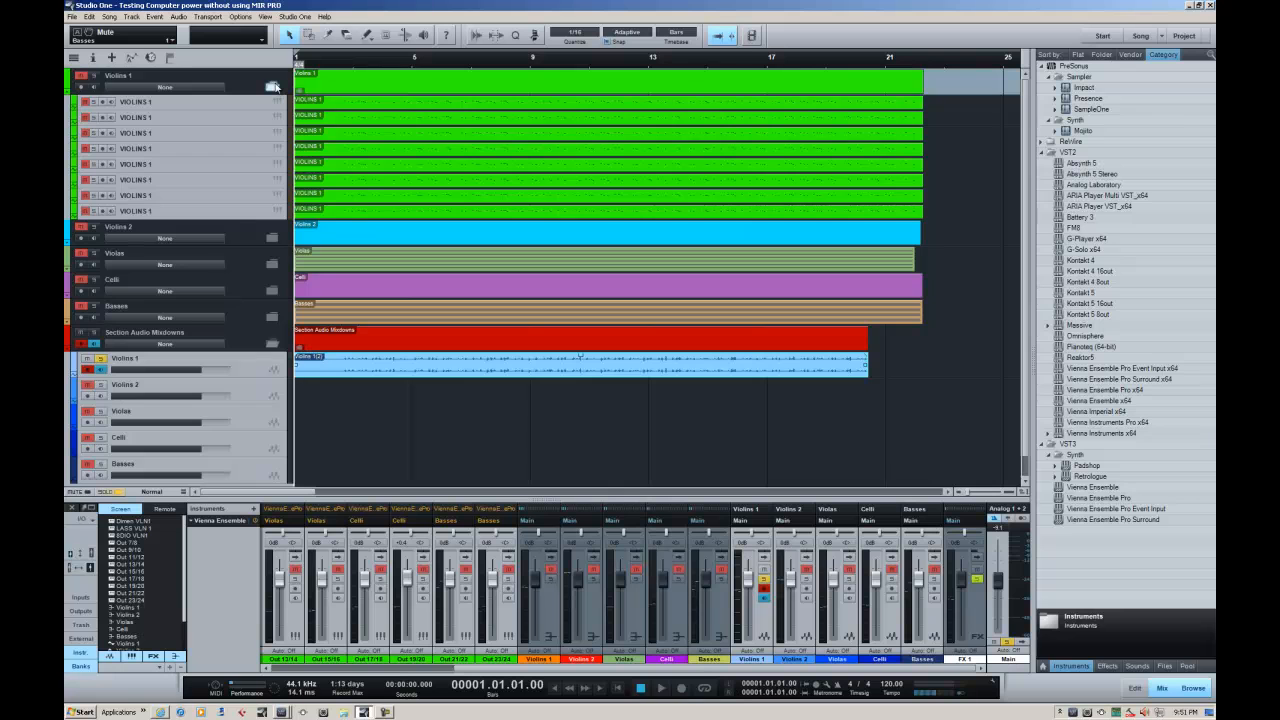
left_click(273, 86)
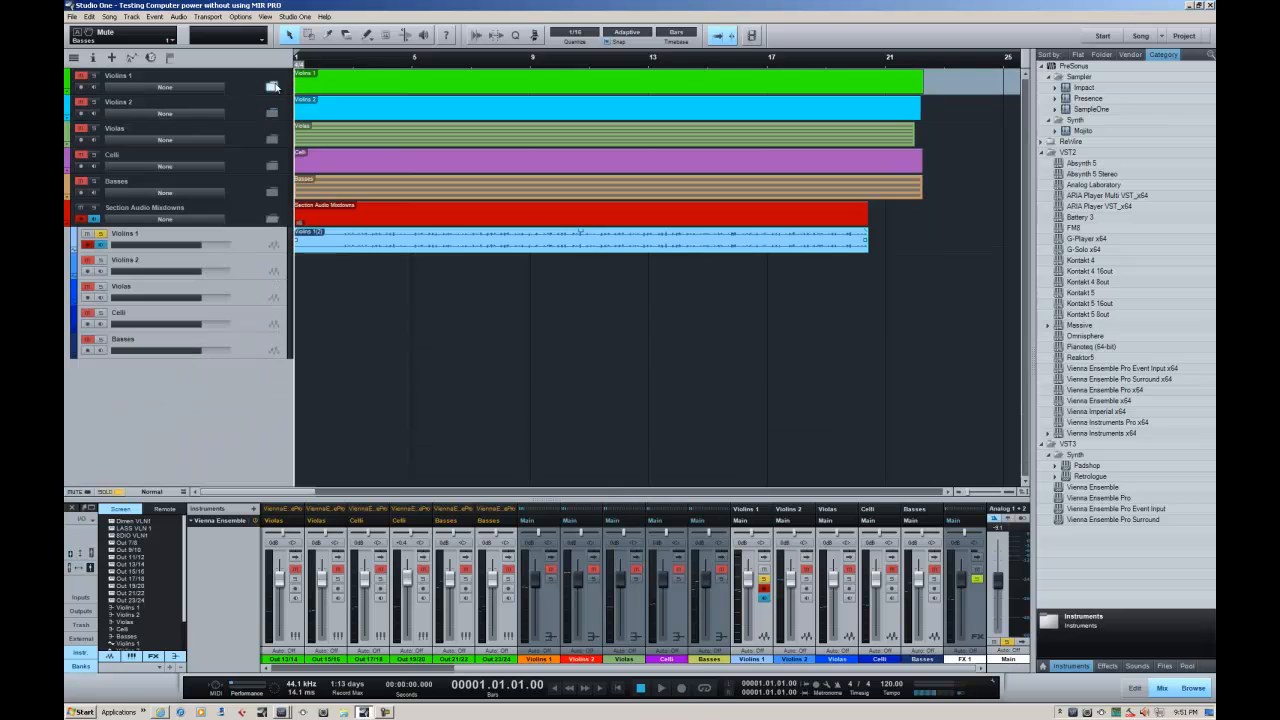
left_click(71, 58)
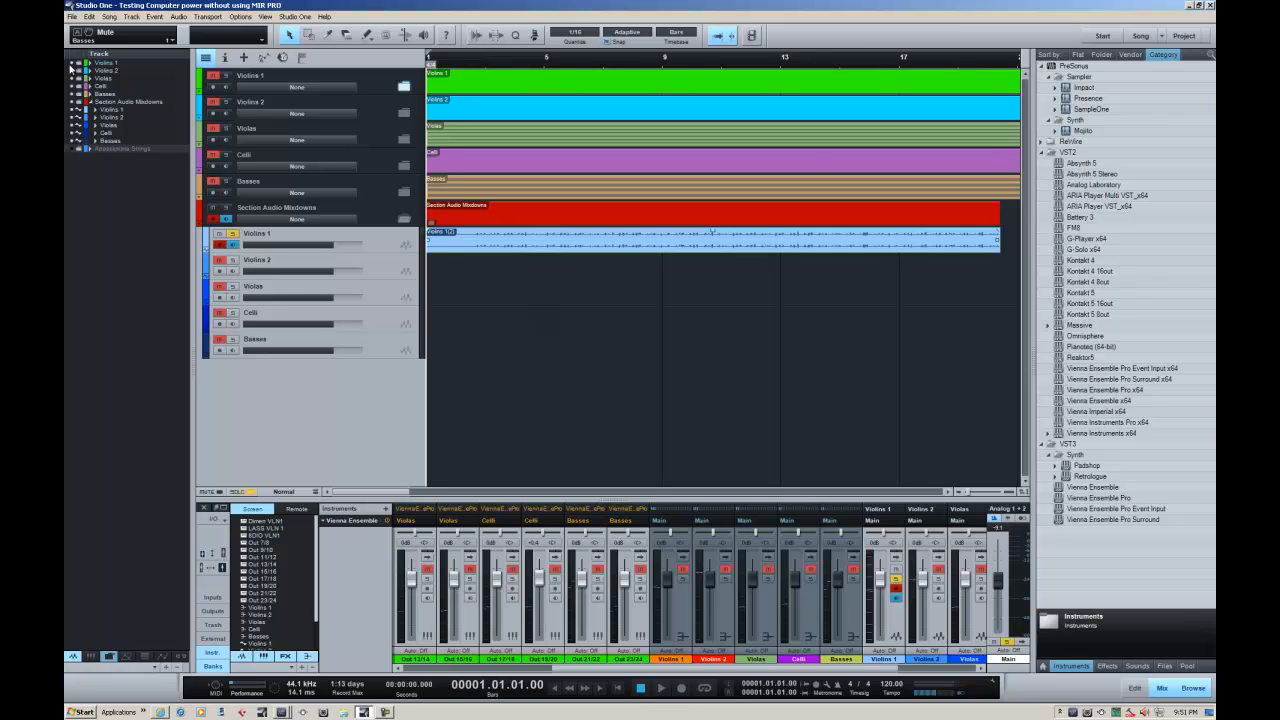
left_click(72, 64)
left_click(205, 57)
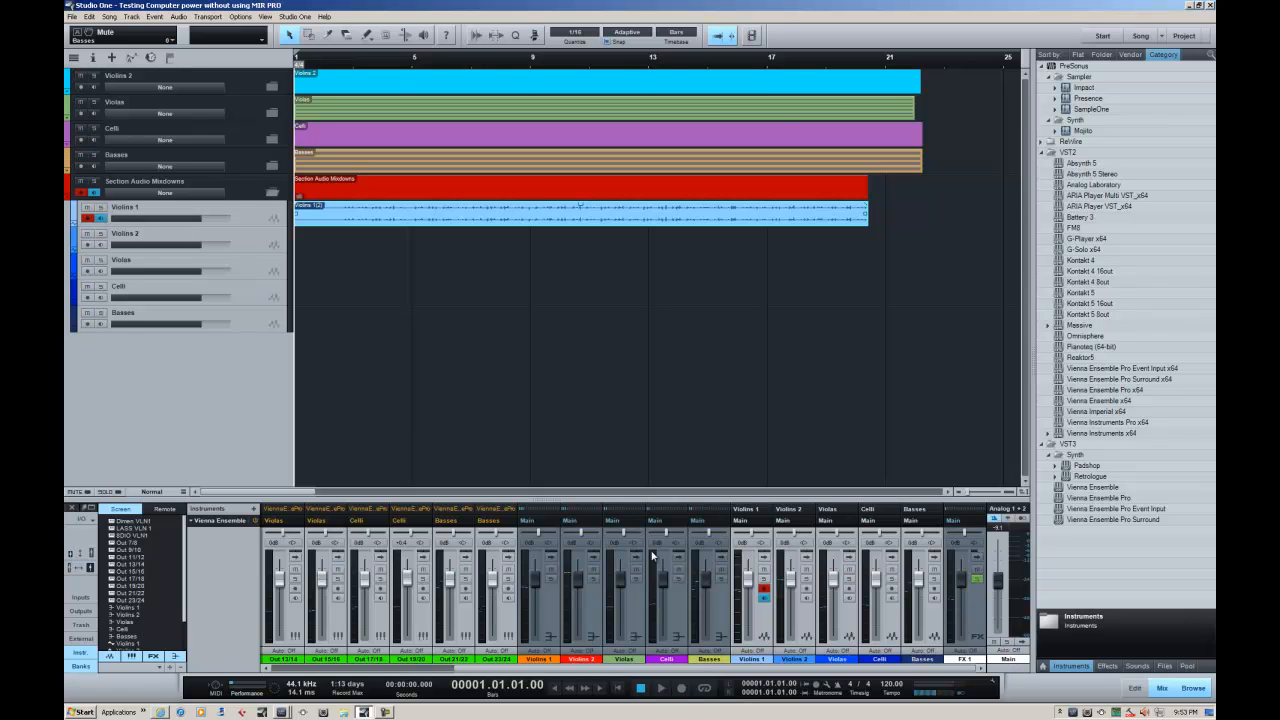
Color the Violins 1, Violins 2, Violas, Celli and Basses audio tracks orange, red, green, purple and yellow-green to match their buses
left_click(753, 662)
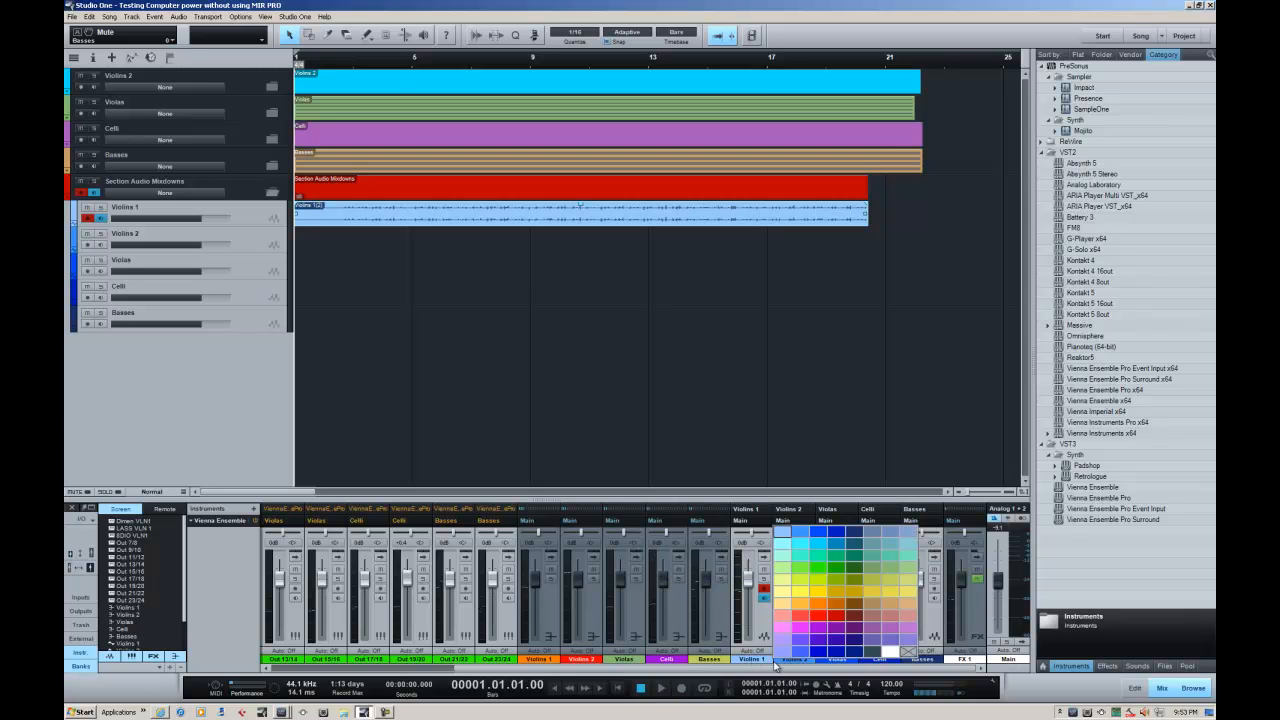
left_click(816, 606)
left_click(802, 662)
left_click(866, 616)
left_click(837, 662)
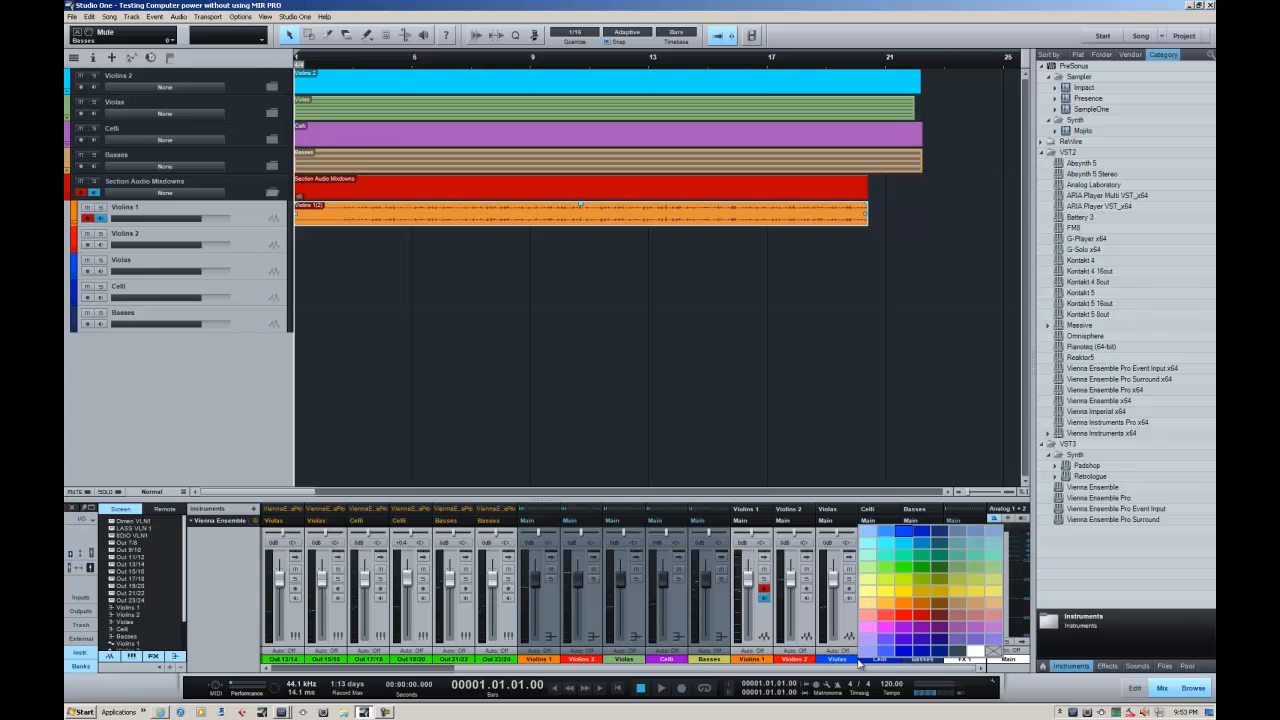
left_click(979, 577)
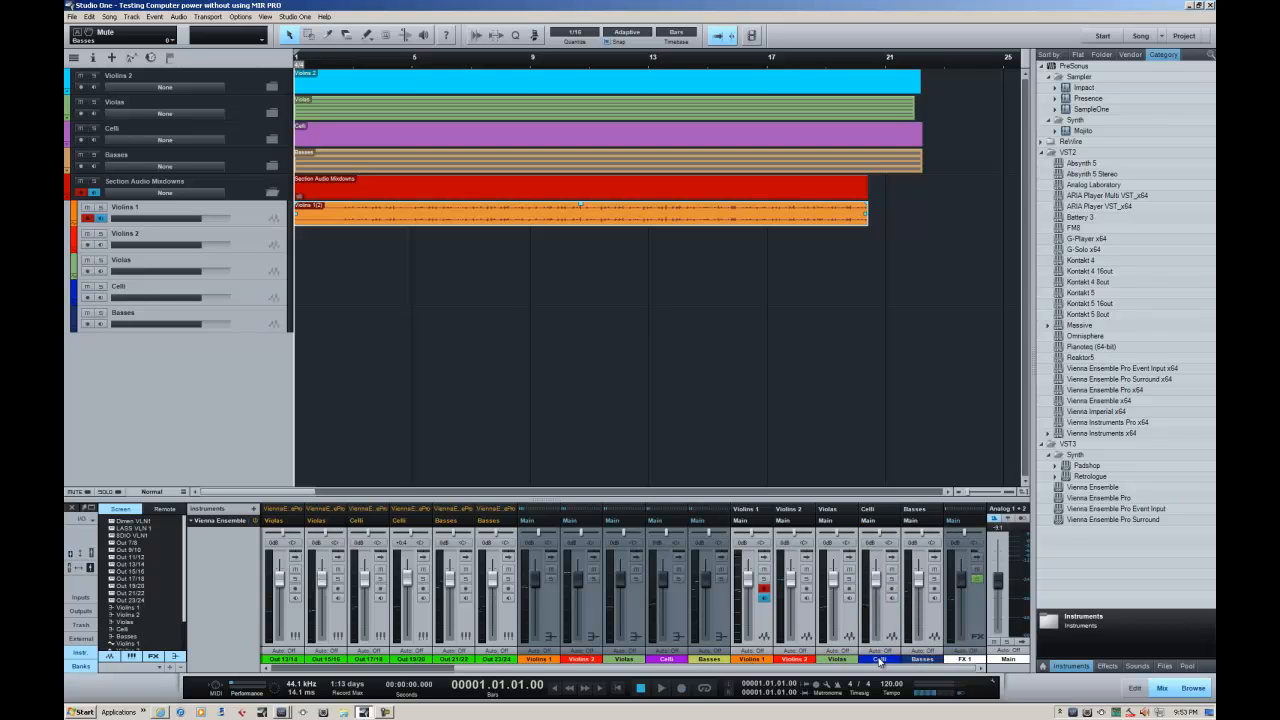
left_click(922, 659)
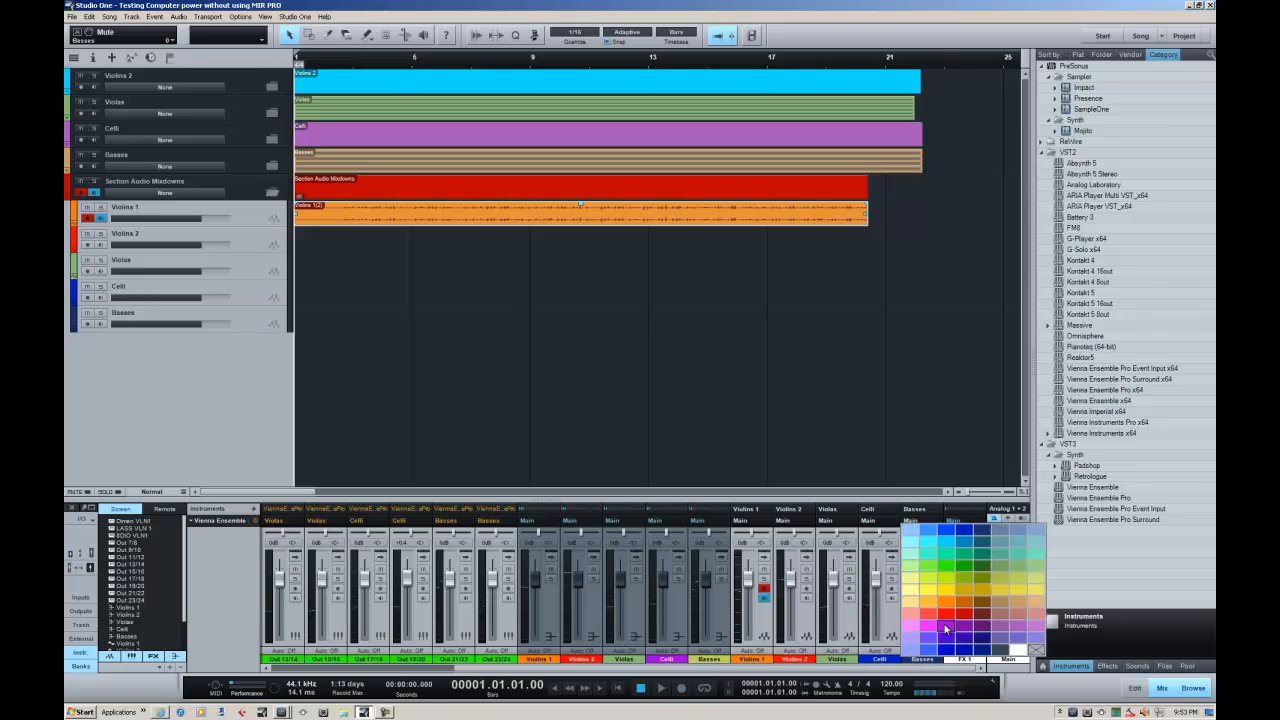
left_click(944, 627)
left_click(918, 660)
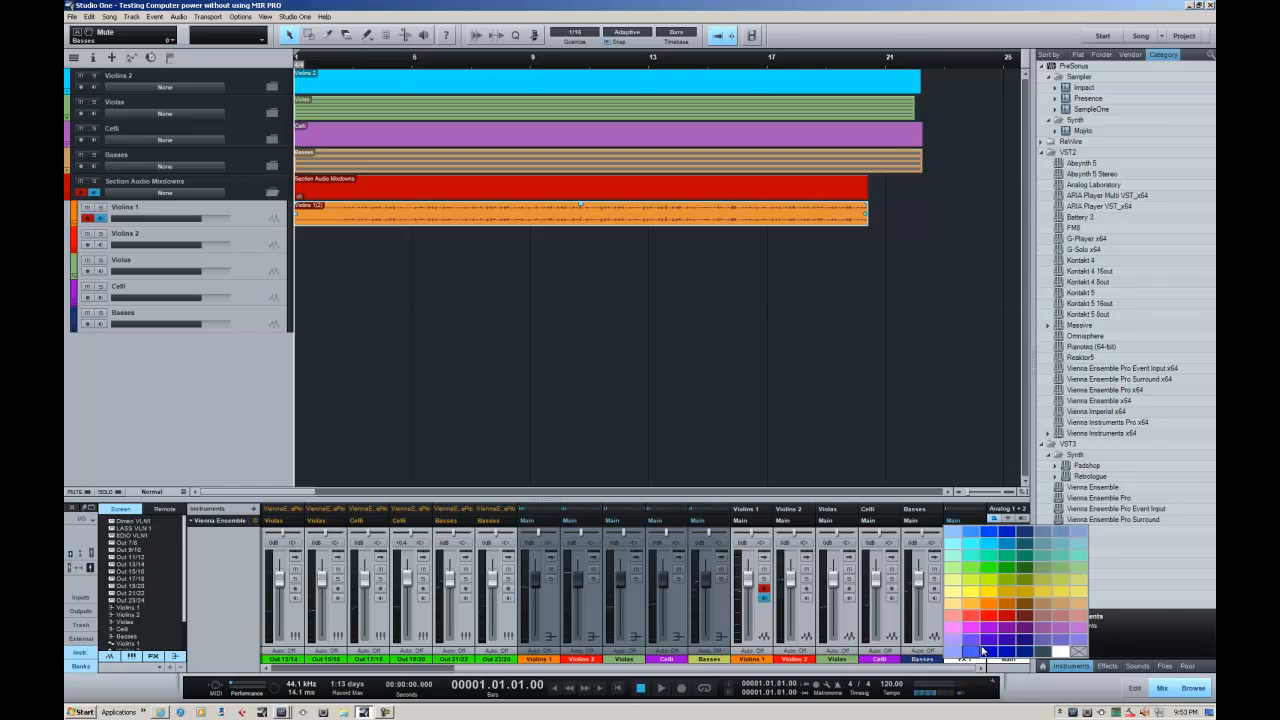
left_click(1060, 585)
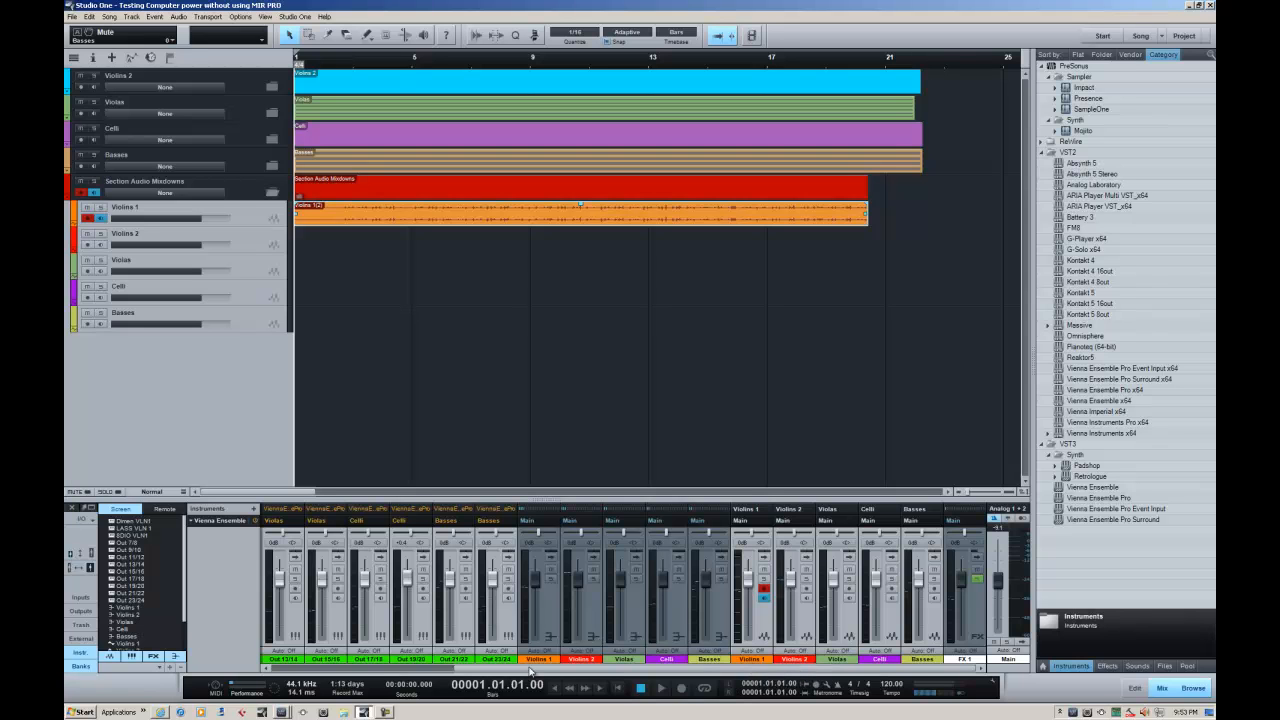
Toggle the display of audio track and instrument channels in the mixer, leaving only the instrument channels hidden
scroll(575, 615, "up", 3)
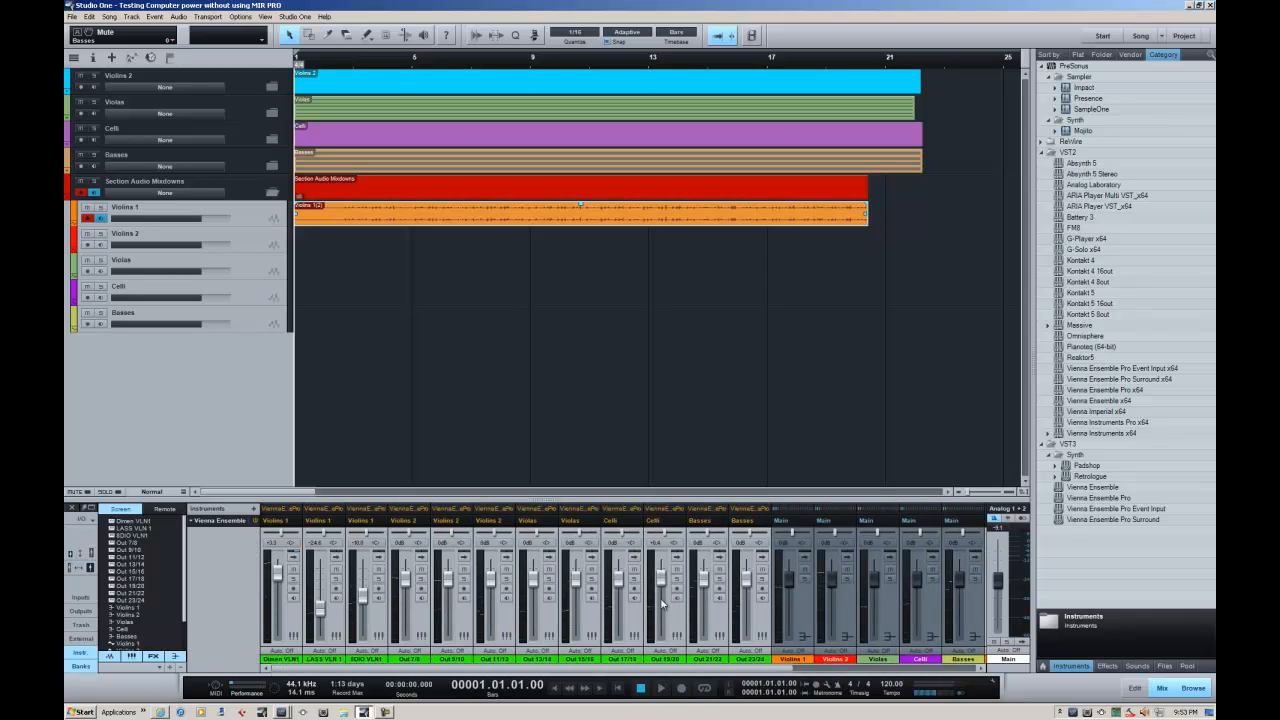
left_click_drag(691, 668, 928, 672)
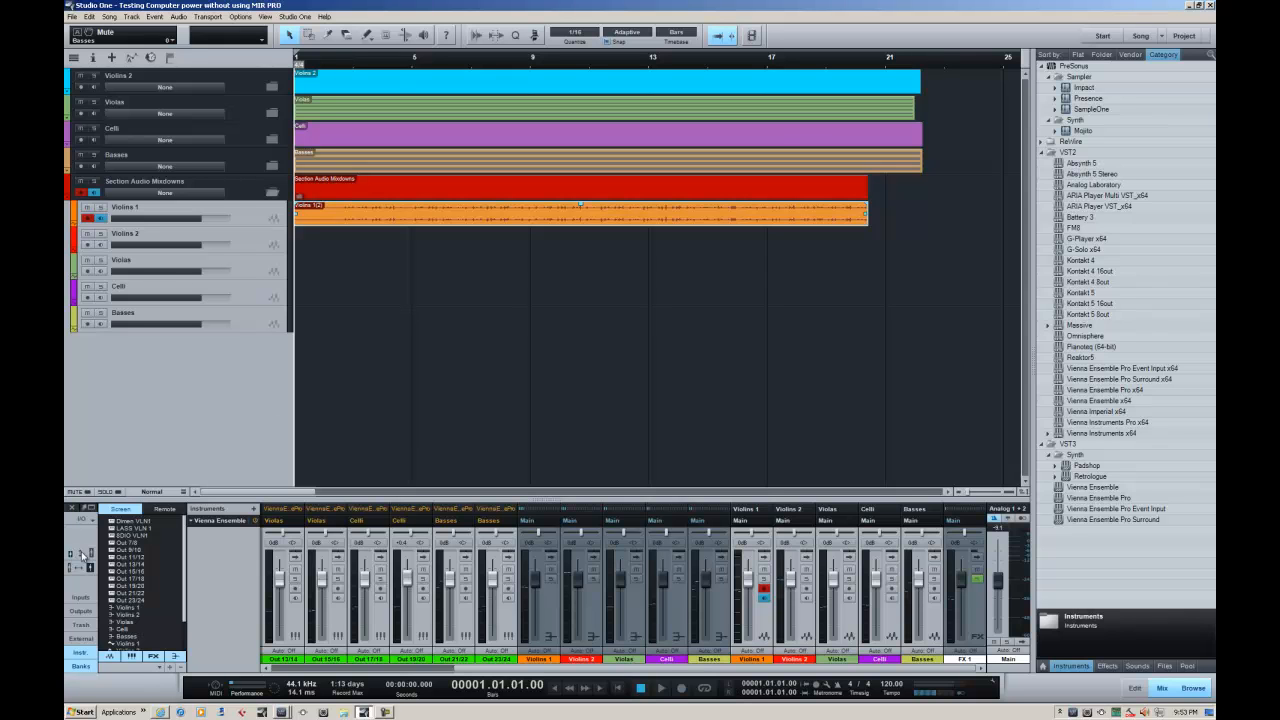
left_click(112, 661)
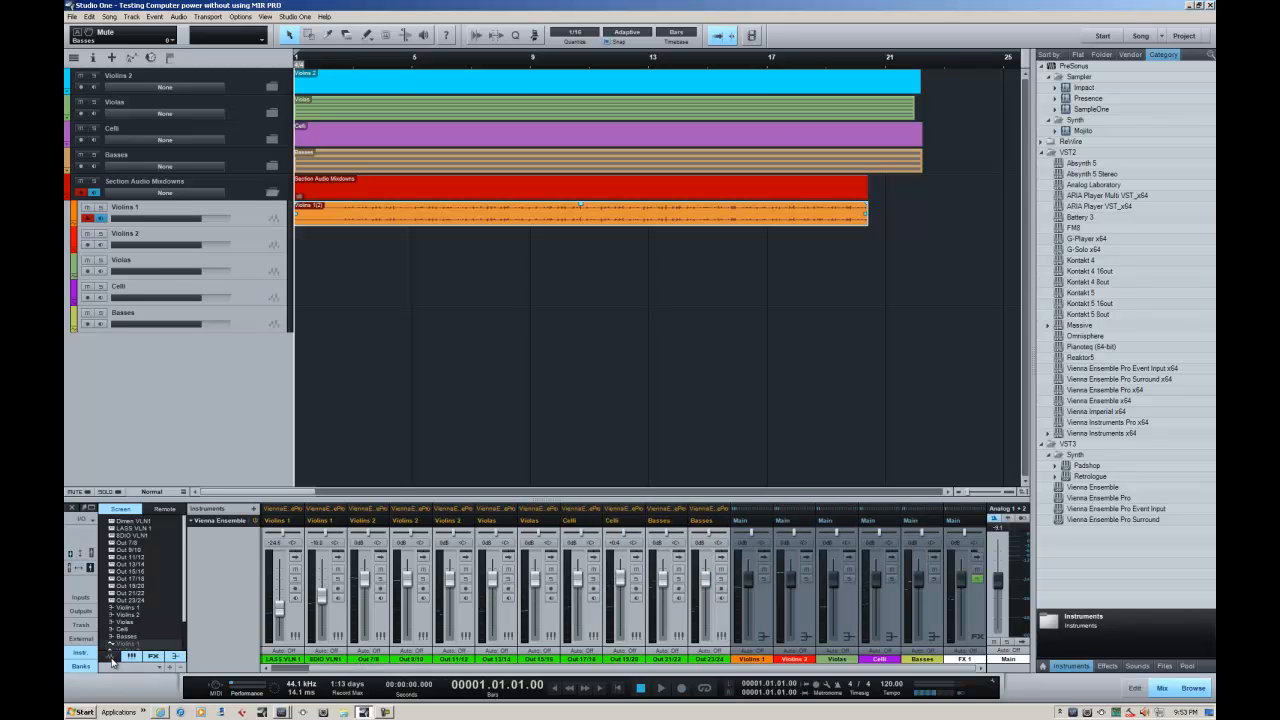
left_click(112, 660)
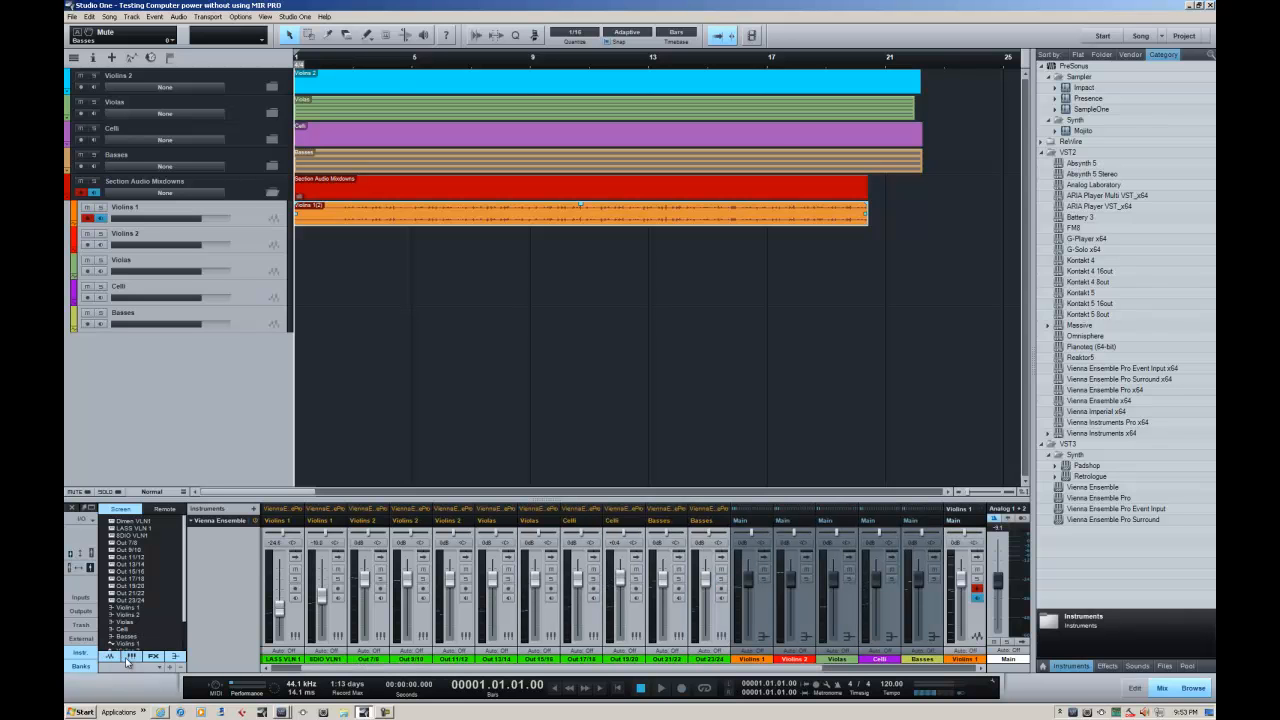
left_click(127, 660)
left_click(127, 660)
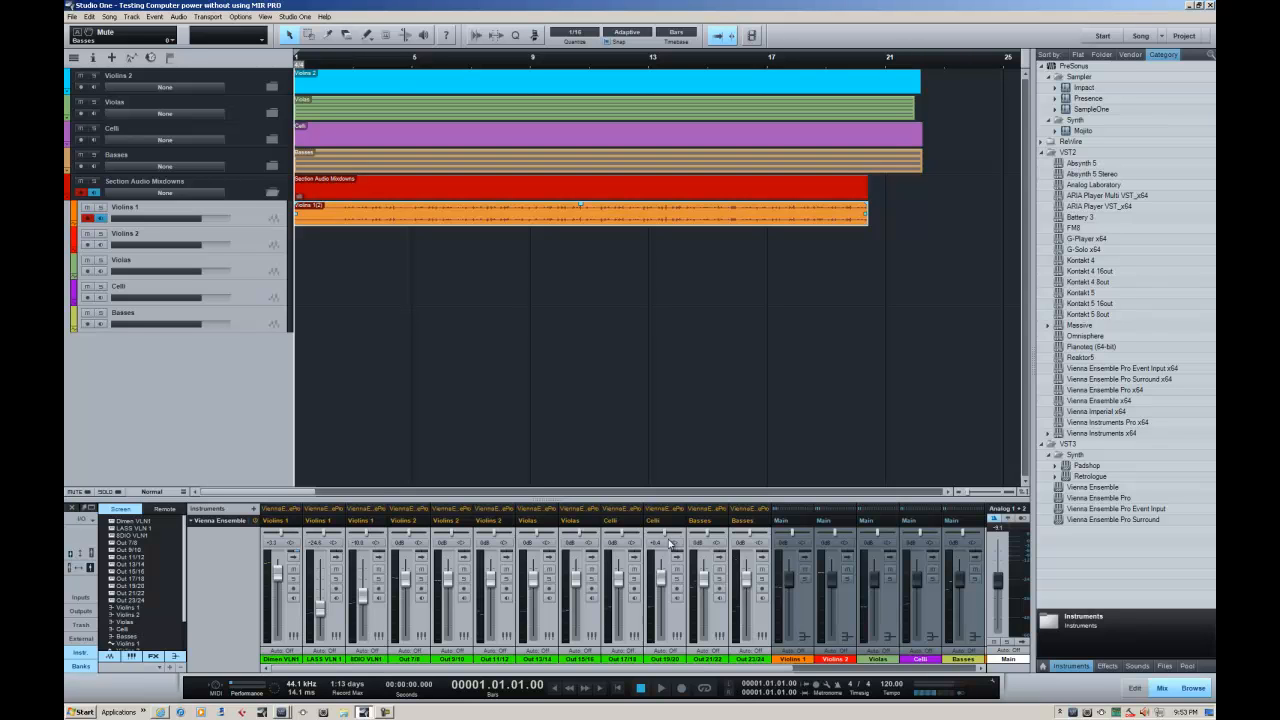
left_click(132, 657)
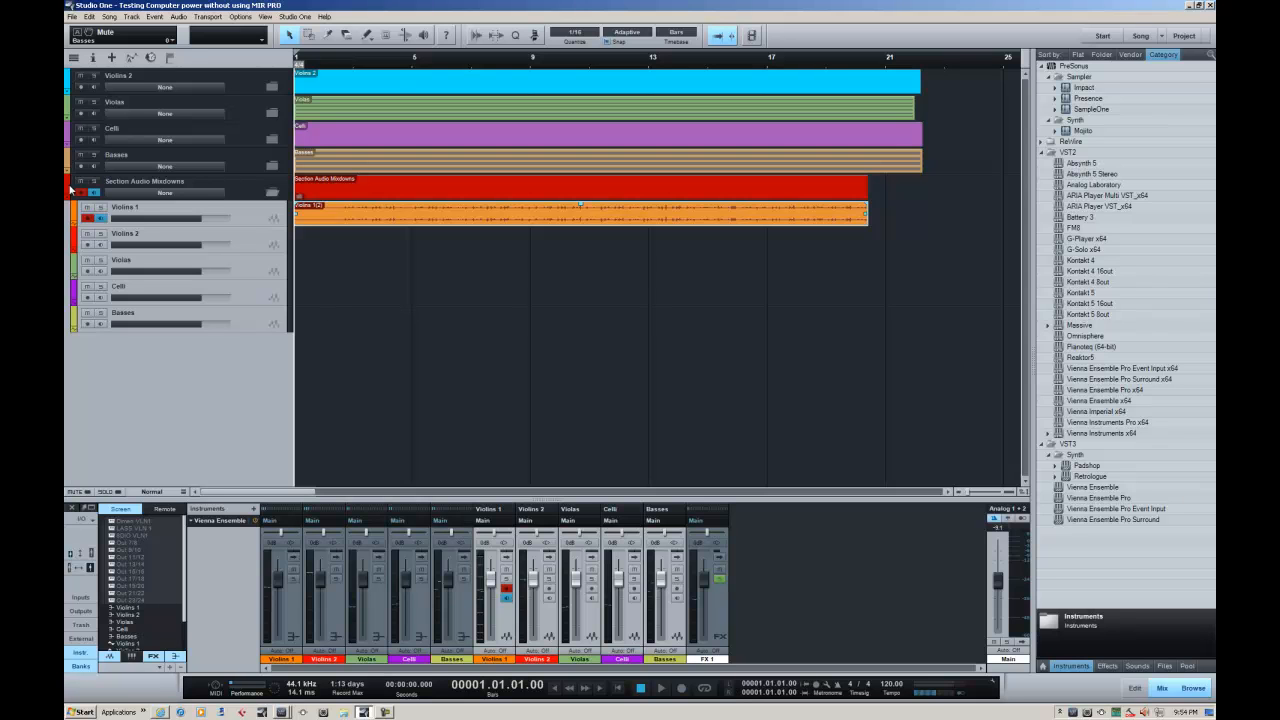
Try a light blue color on the first track in the Violas folder, check the instrument channels' color in the mixer, and restore the green
left_click(269, 114)
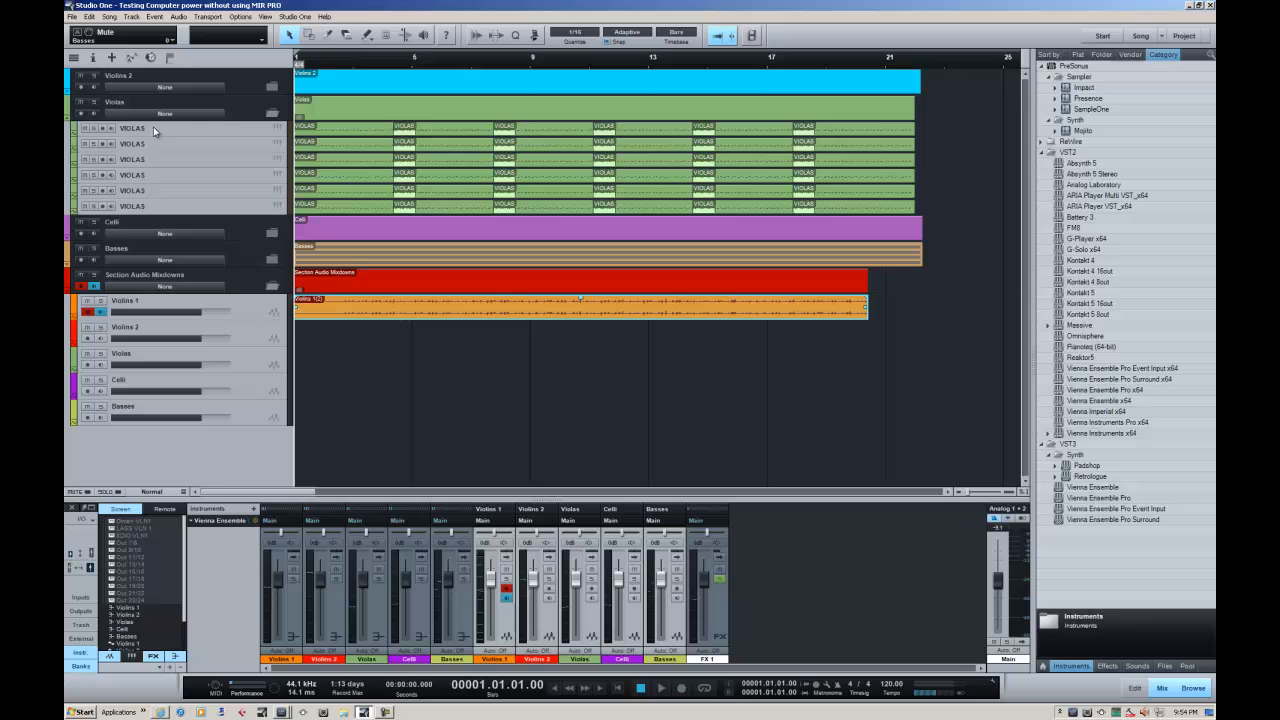
left_click(75, 128)
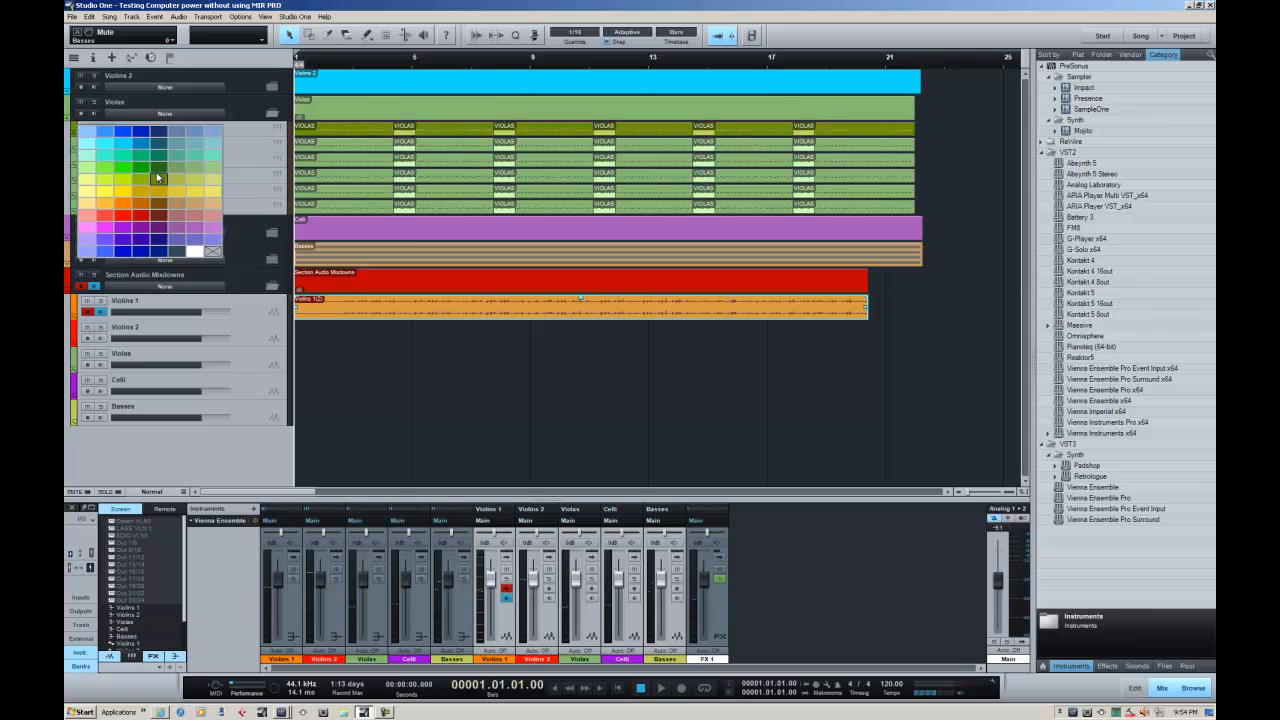
left_click(129, 150)
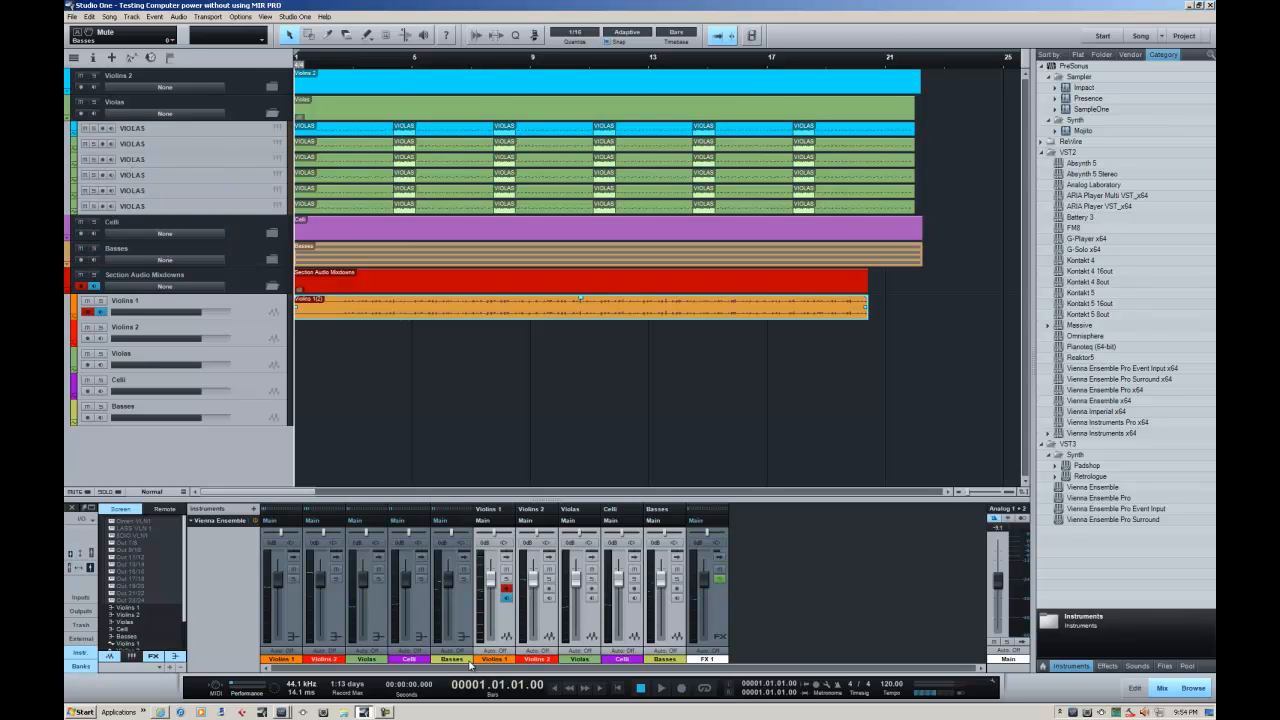
left_click(132, 656)
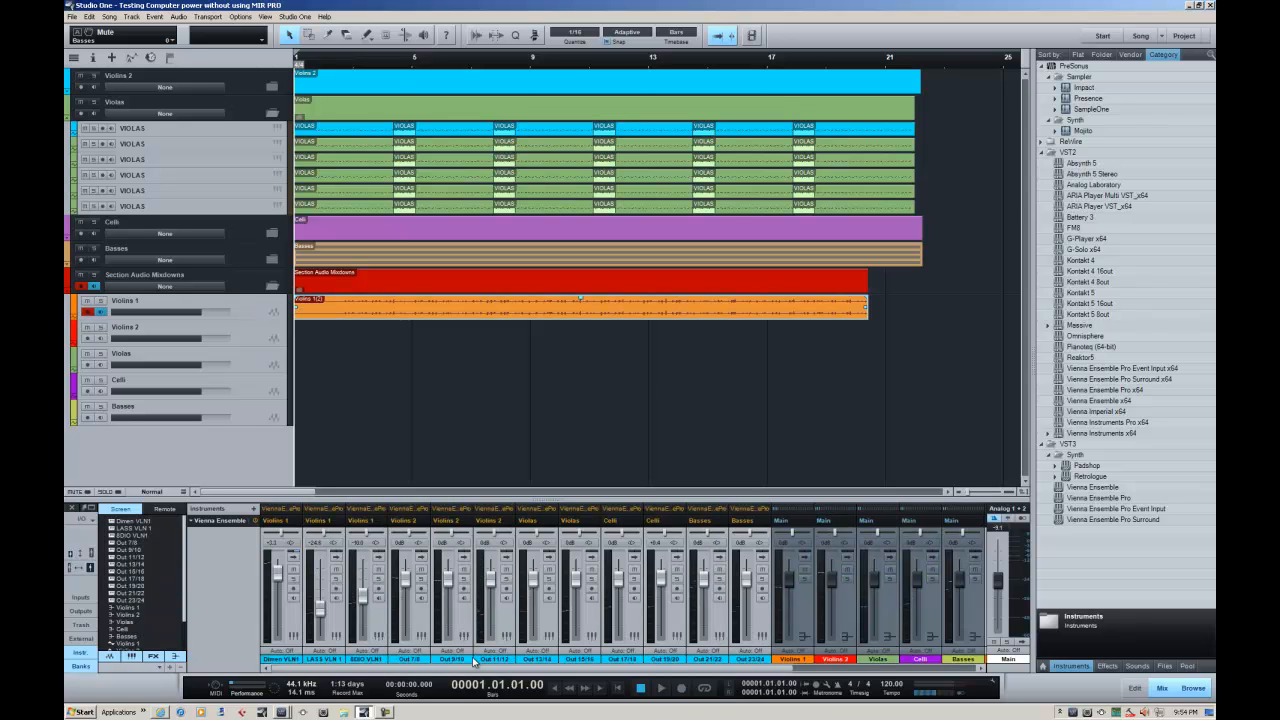
left_click(134, 657)
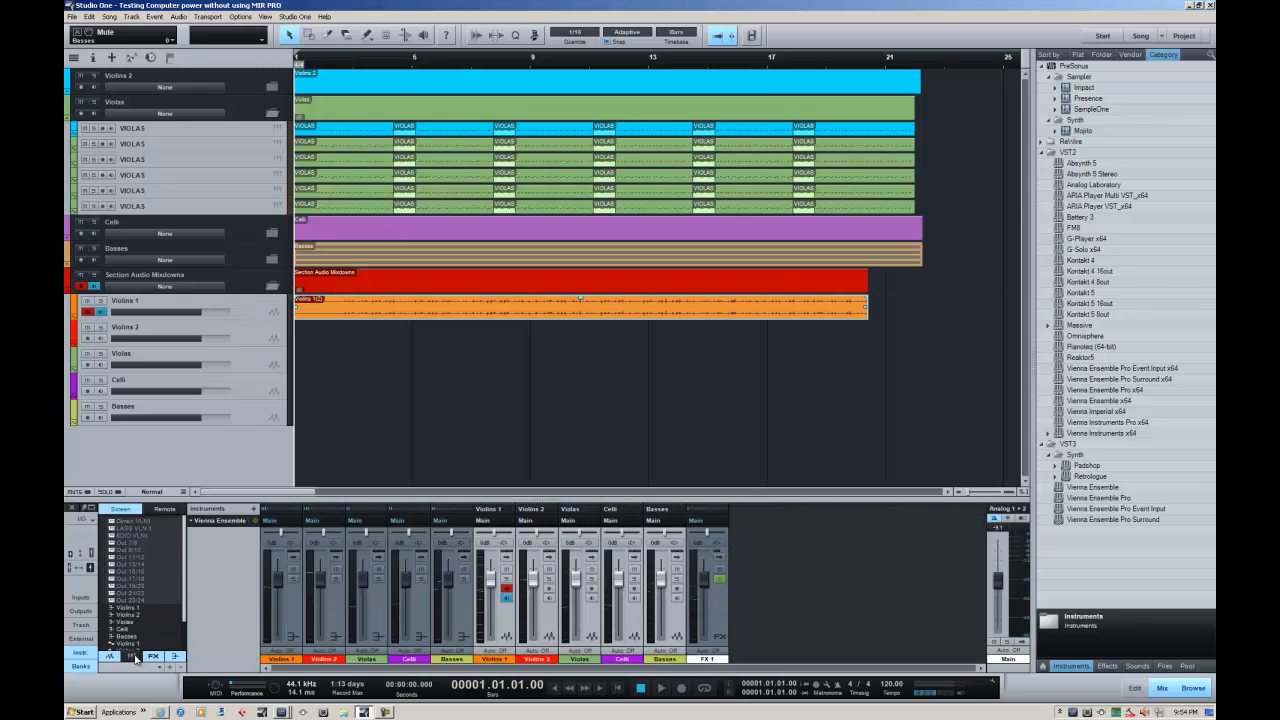
left_click(76, 128)
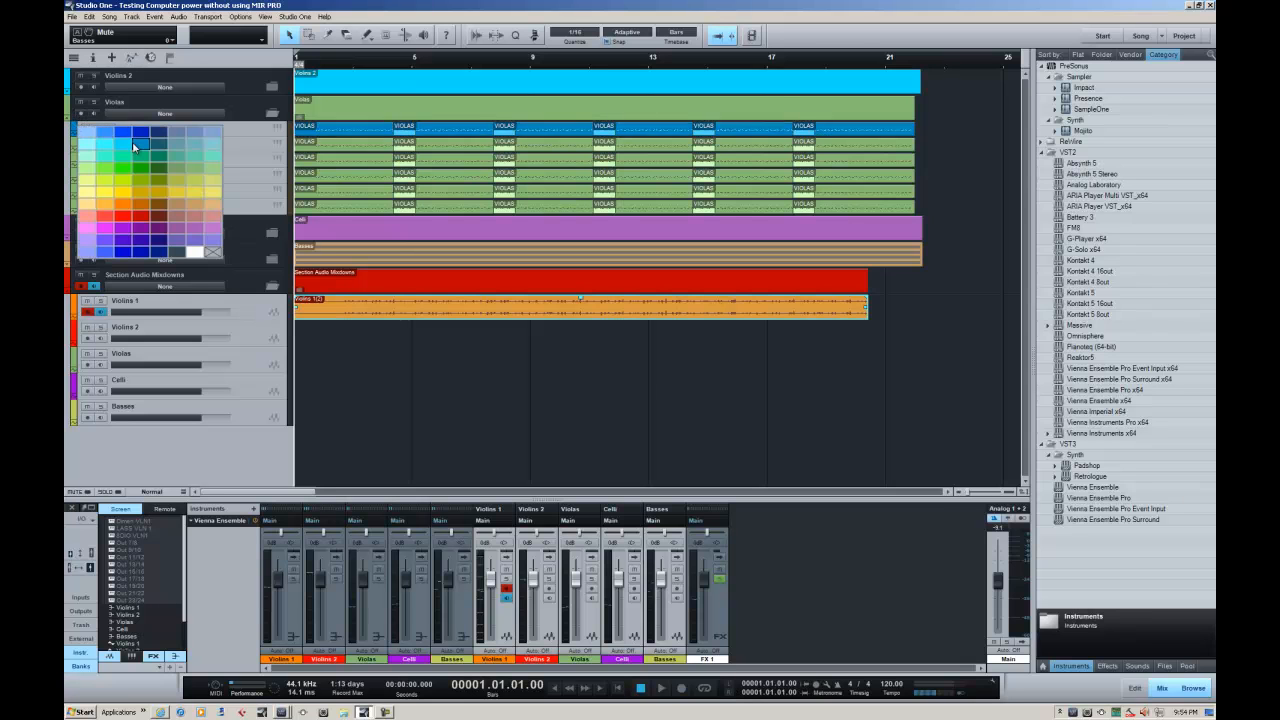
left_click(193, 174)
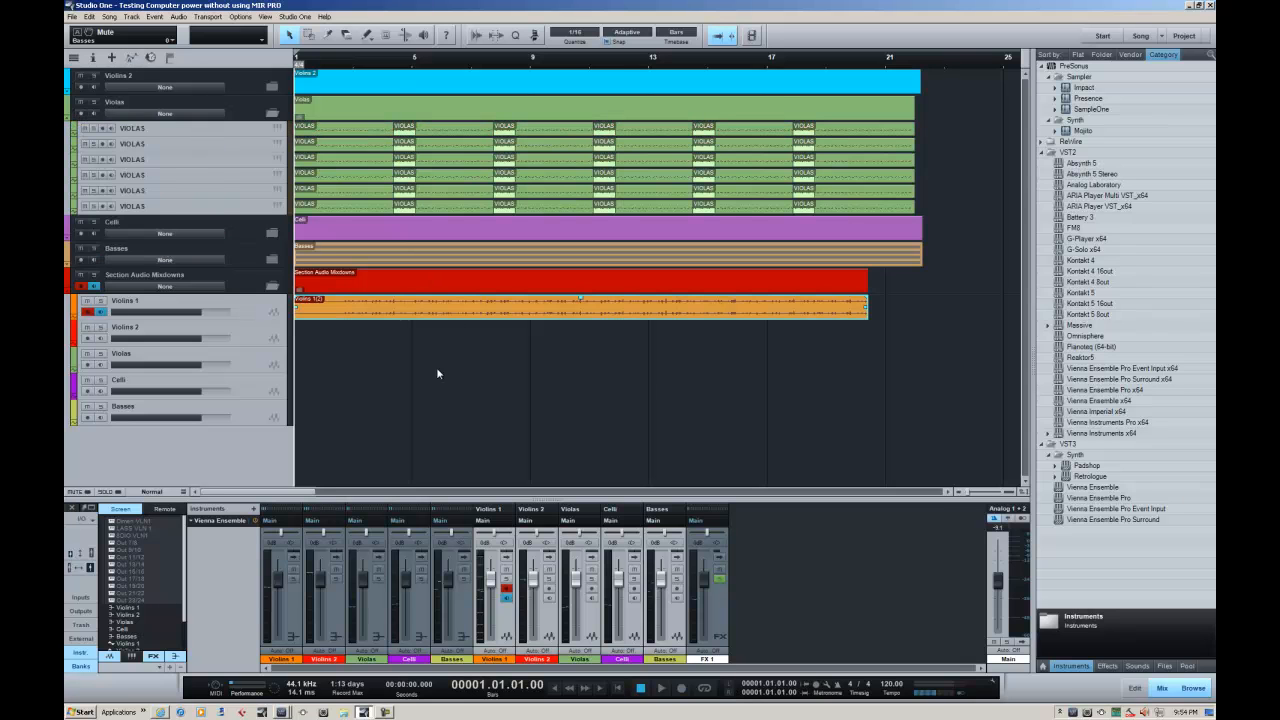